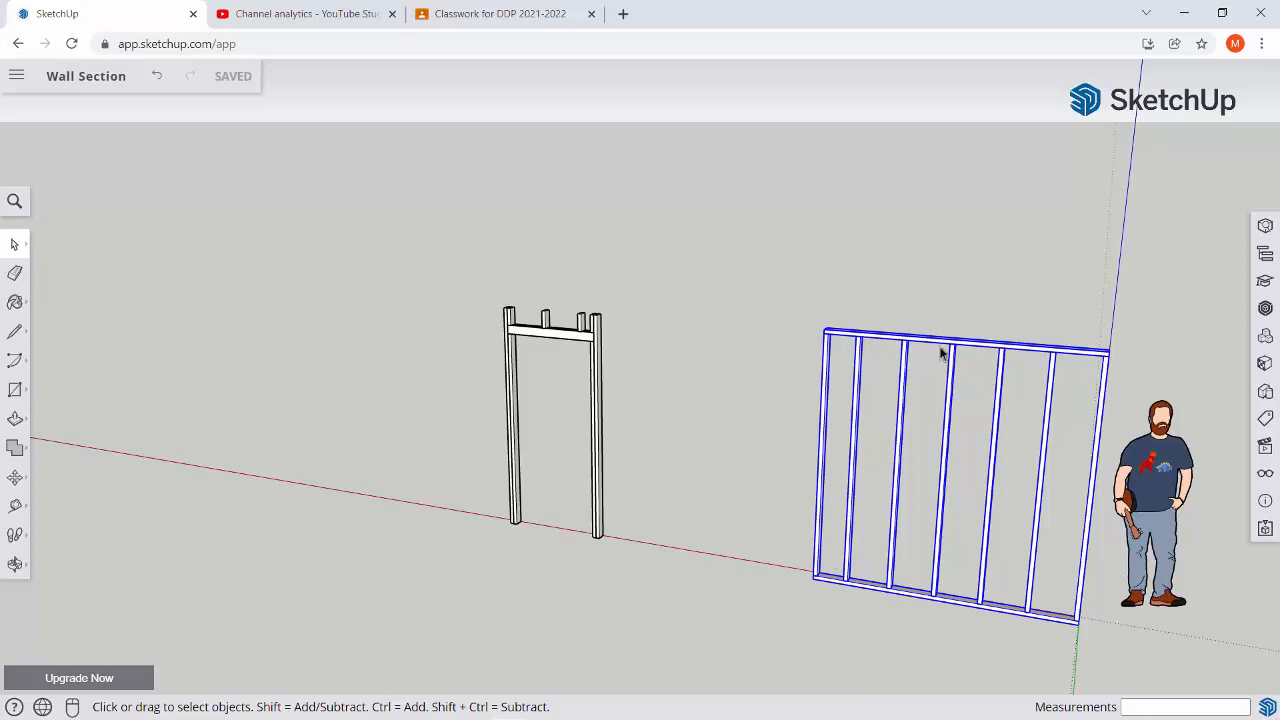
Copy the door frame group along the red axis, about 11' 4" away on the side opposite the wall section.
{"action": "left_click", "coordinate": [559, 344]}
{"action": "middle_click_drag", "start_coordinate": [559, 344], "coordinate": [734, 431]}
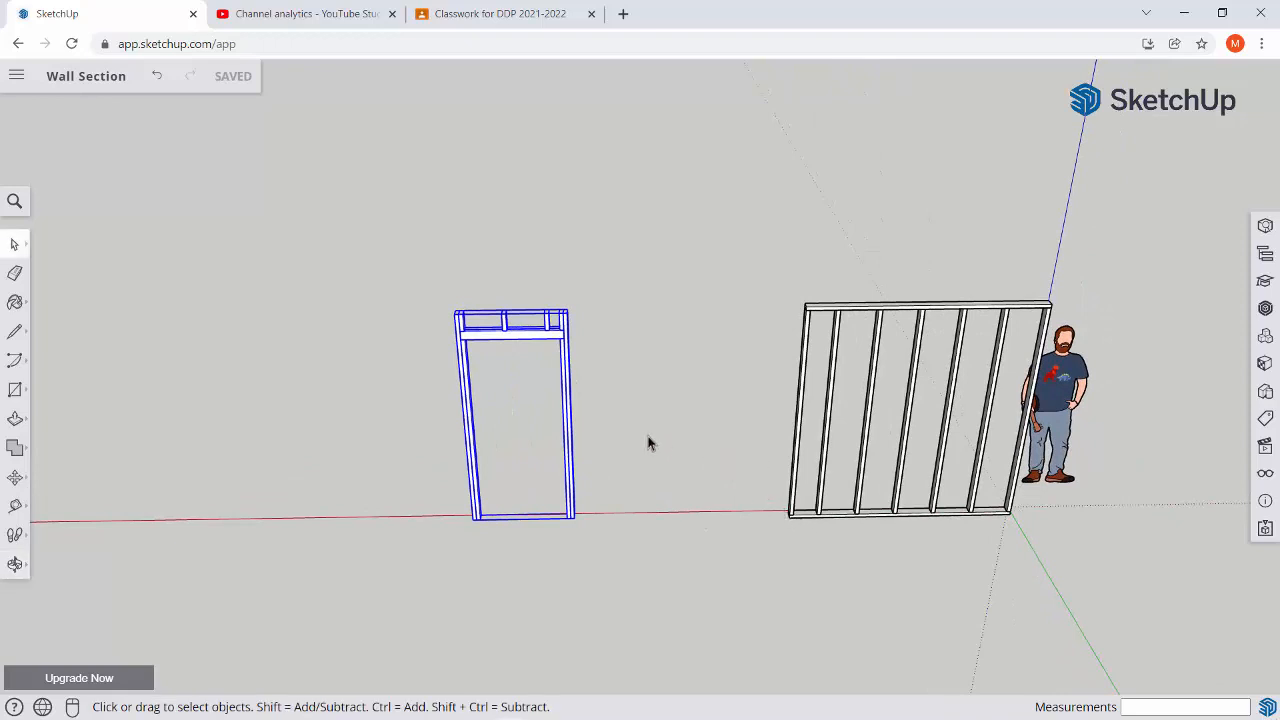
{"action": "middle_click_drag", "start_coordinate": [590, 378], "coordinate": [671, 440]}
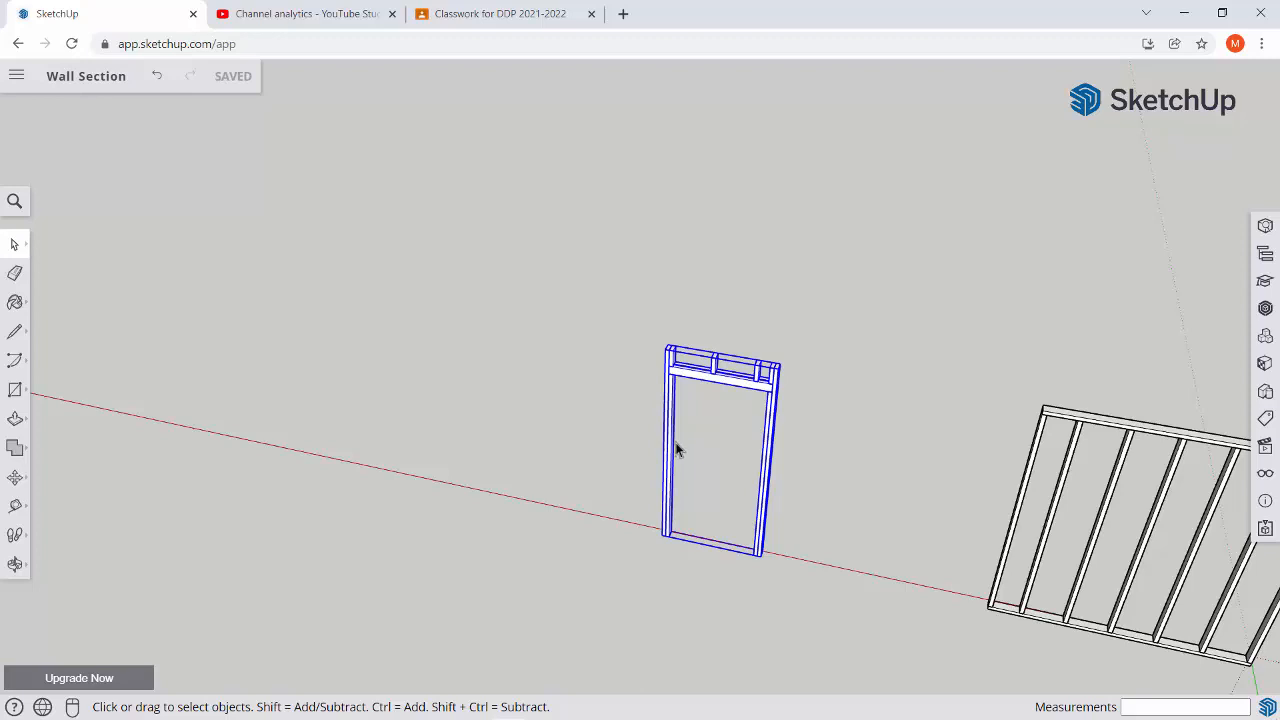
{"action": "left_click", "coordinate": [623, 349]}
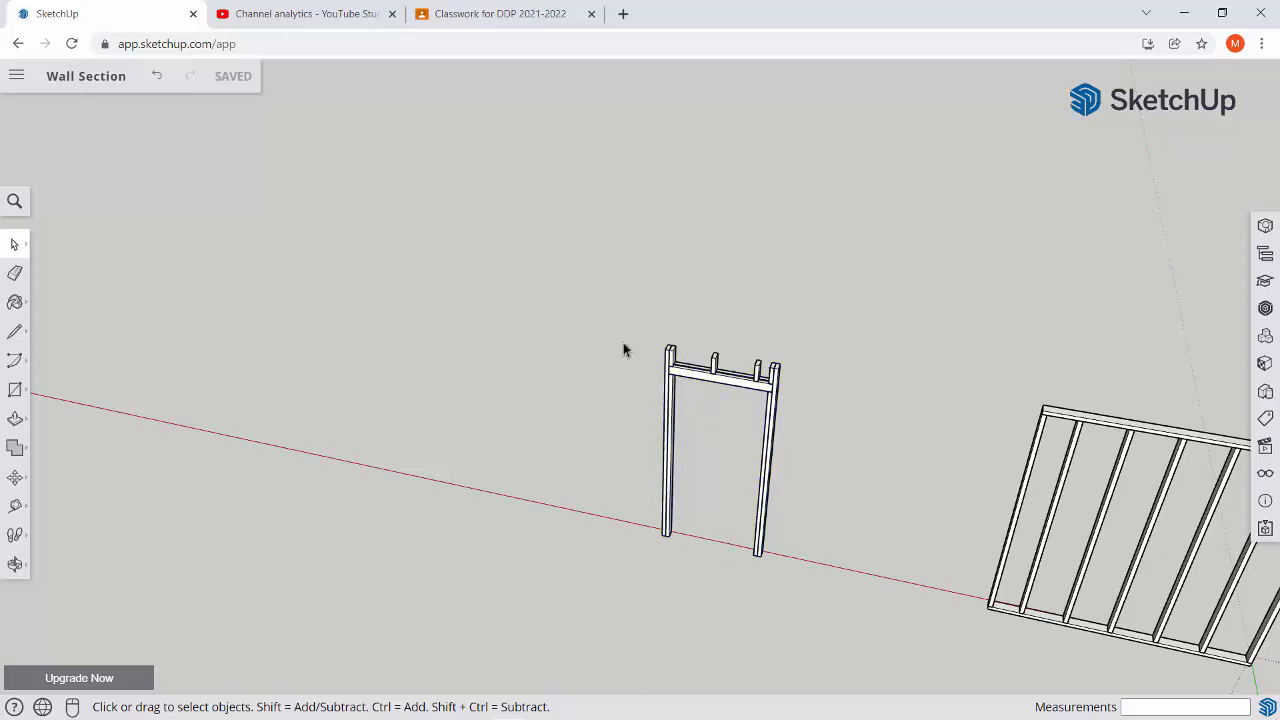
{"action": "left_click", "coordinate": [714, 375]}
{"action": "key", "text": "m"}
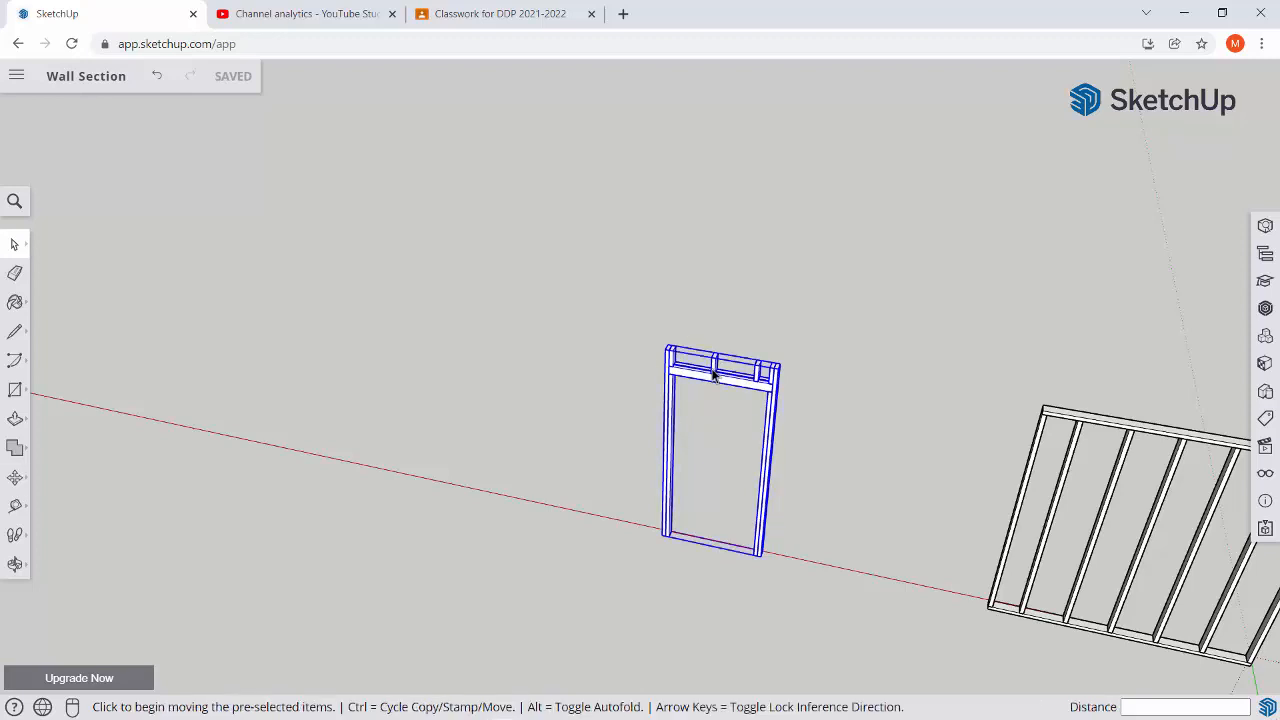
{"action": "key", "text": "ctrl"}
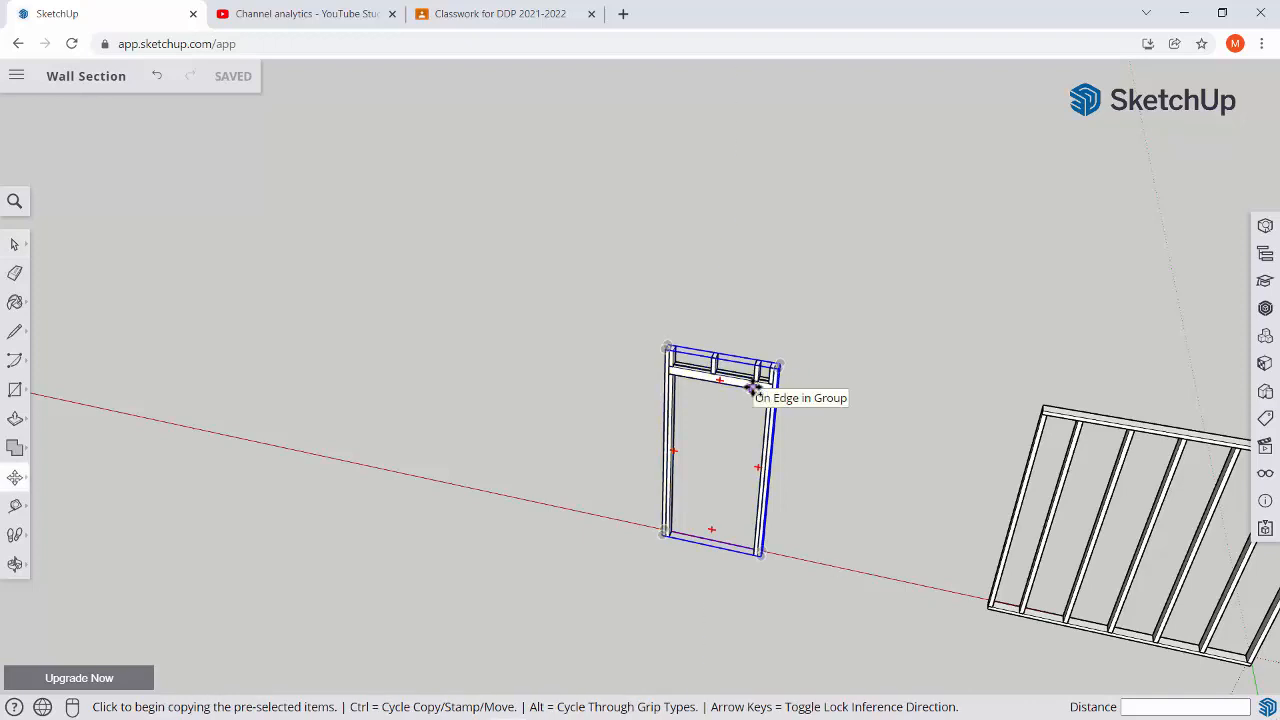
{"action": "left_click", "coordinate": [752, 388]}
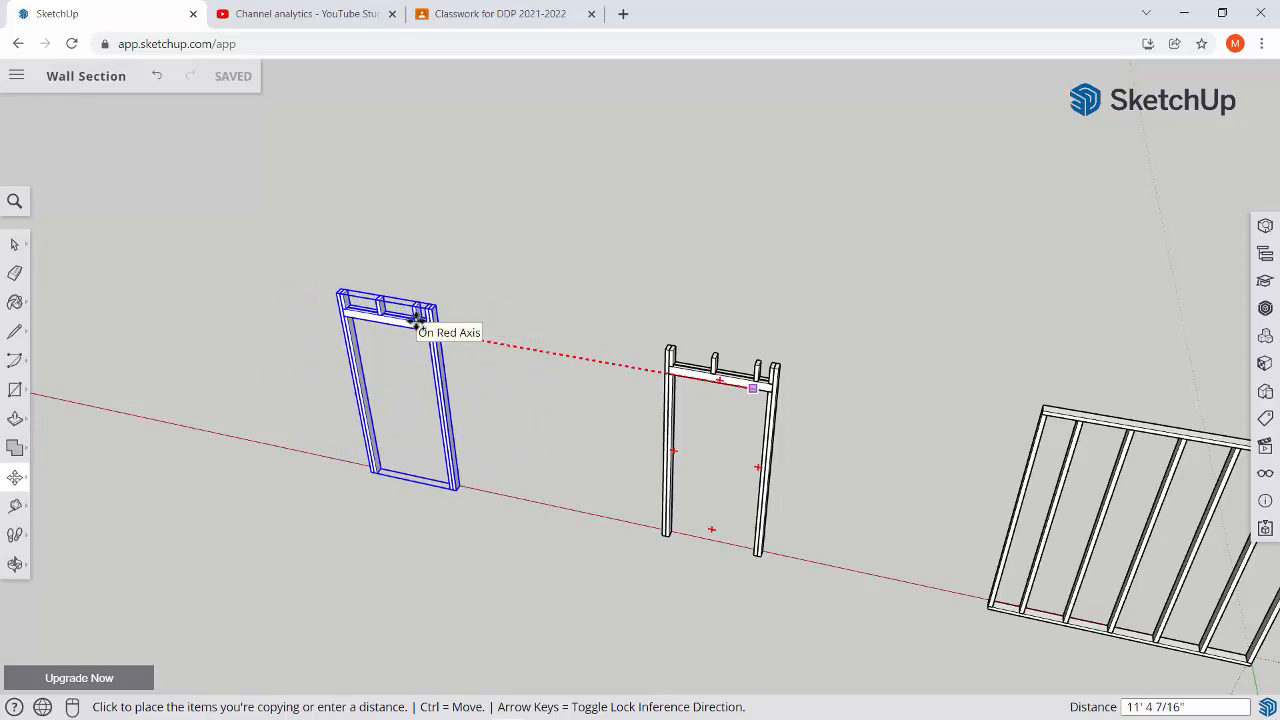
{"action": "left_click", "coordinate": [416, 318]}
{"action": "middle_click_drag", "start_coordinate": [406, 366], "coordinate": [477, 314]}
{"action": "scroll", "coordinate": [476, 310], "scroll_direction": "up", "scroll_amount": 1}
{"action": "scroll", "coordinate": [476, 310], "scroll_direction": "up", "scroll_amount": 2}
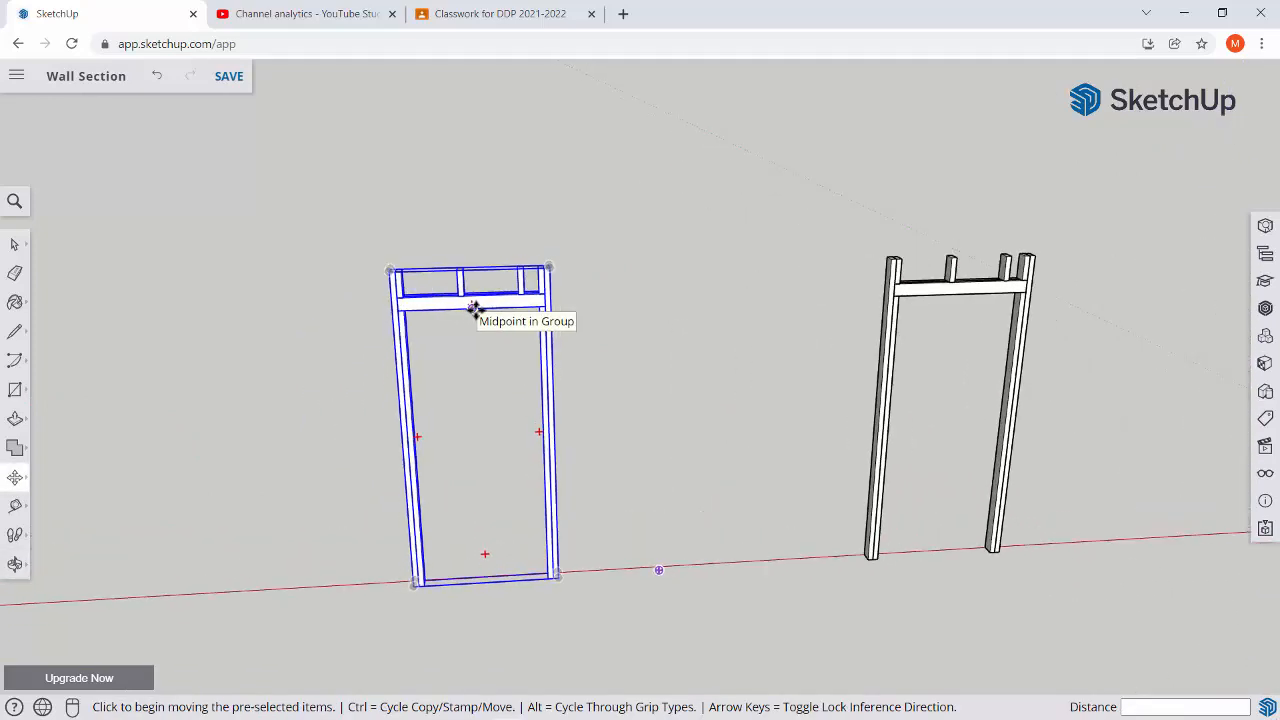
{"action": "key", "text": "space"}
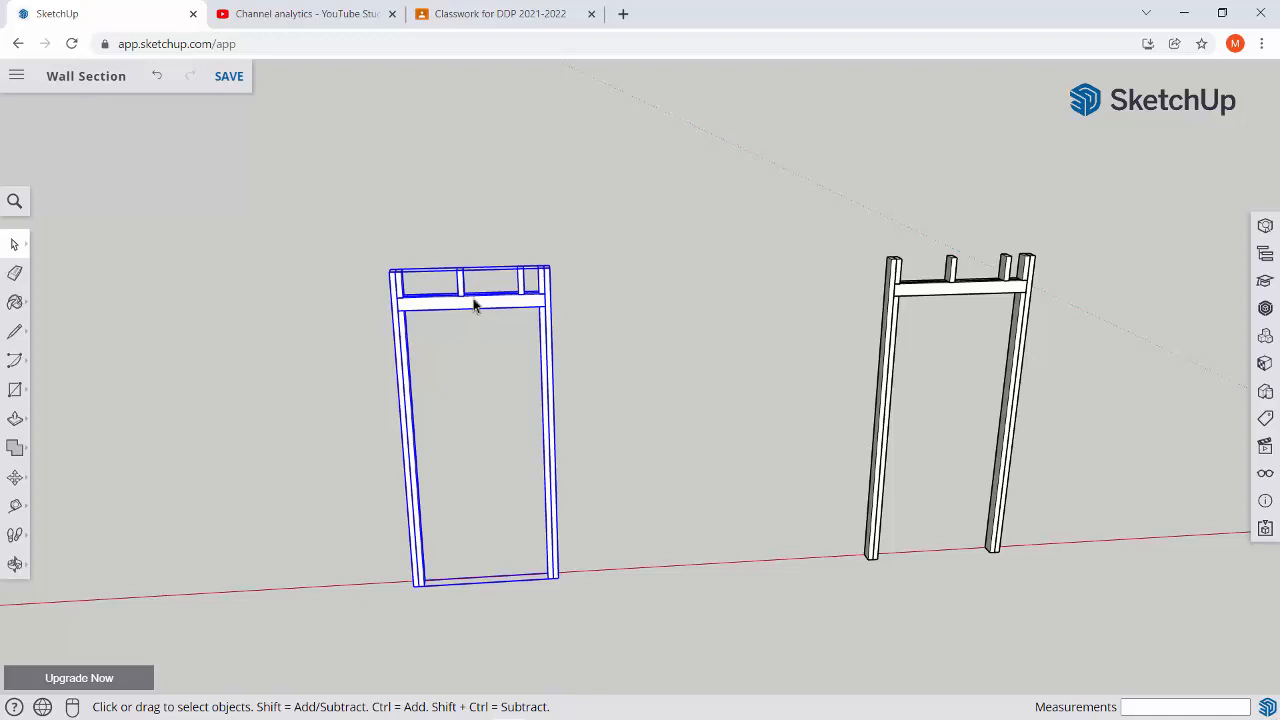
Search Google in a new browser tab for general window measurement 36" wide.
{"action": "left_click", "coordinate": [622, 14]}
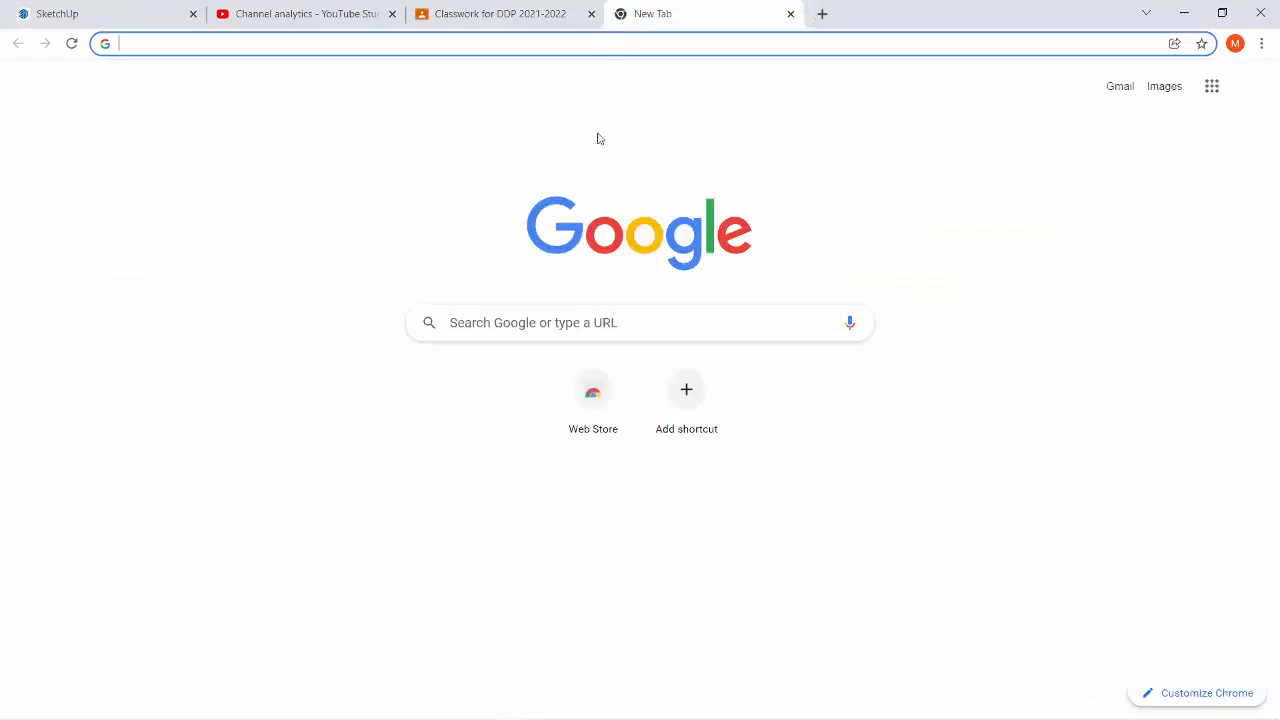
{"action": "type", "text": "general wi"}
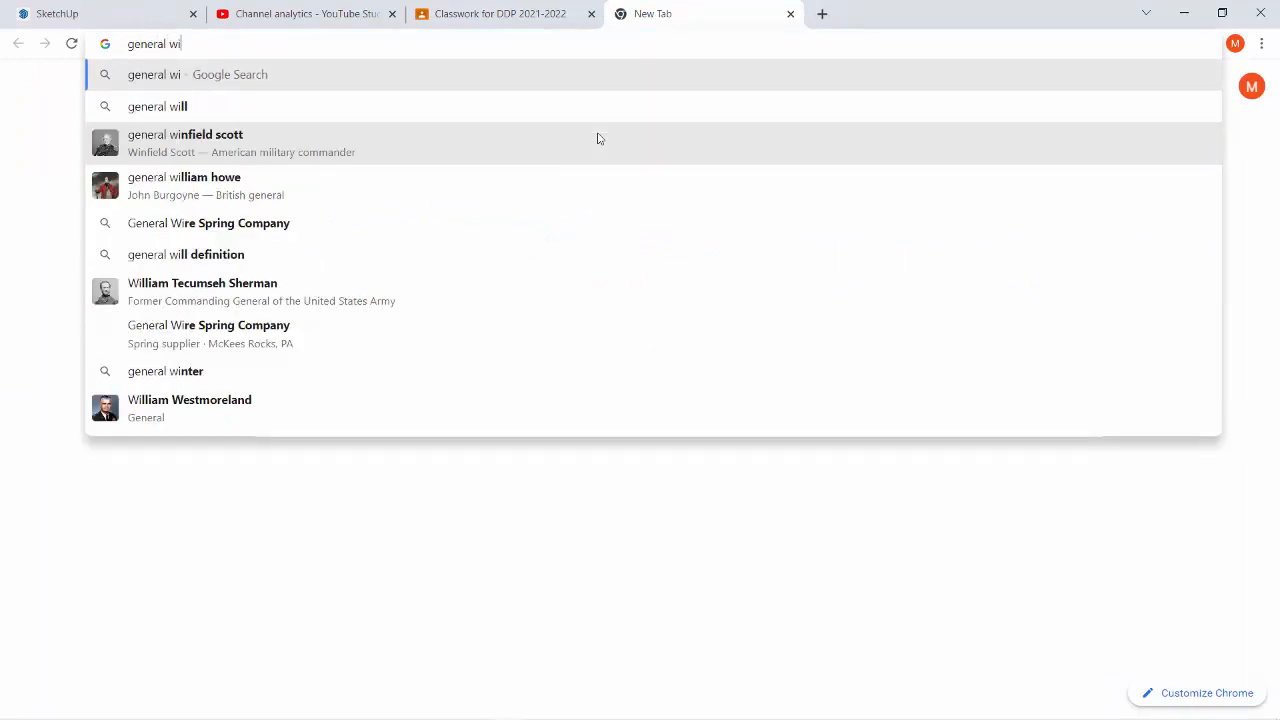
{"action": "type", "text": "ndow measure"}
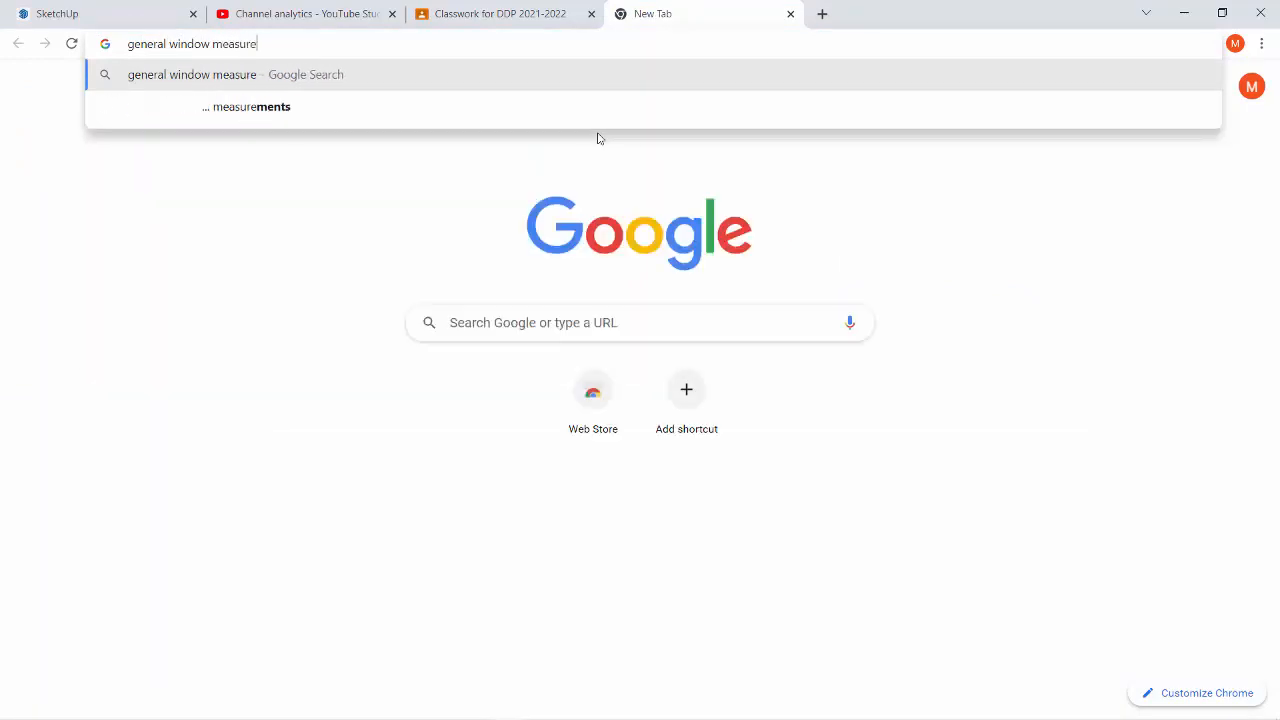
{"action": "type", "text": "ment 36"}
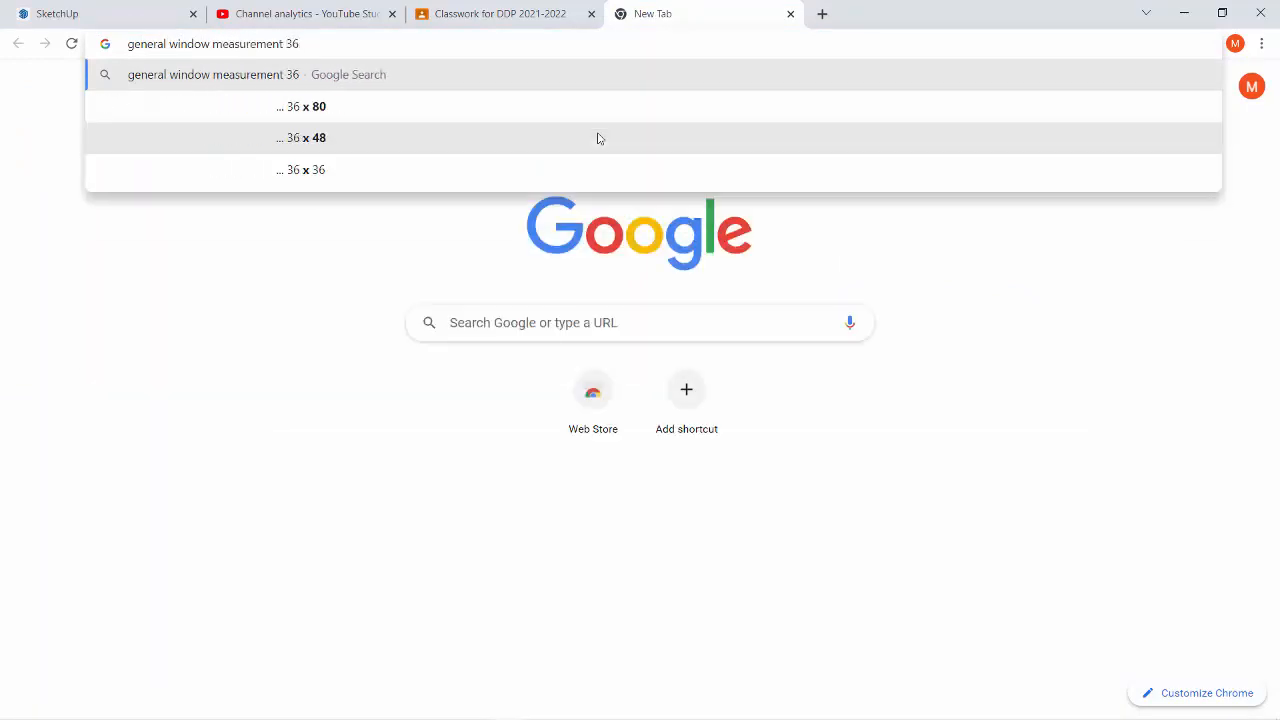
{"action": "type", "text": "\" wide"}
{"action": "key", "text": "Return"}
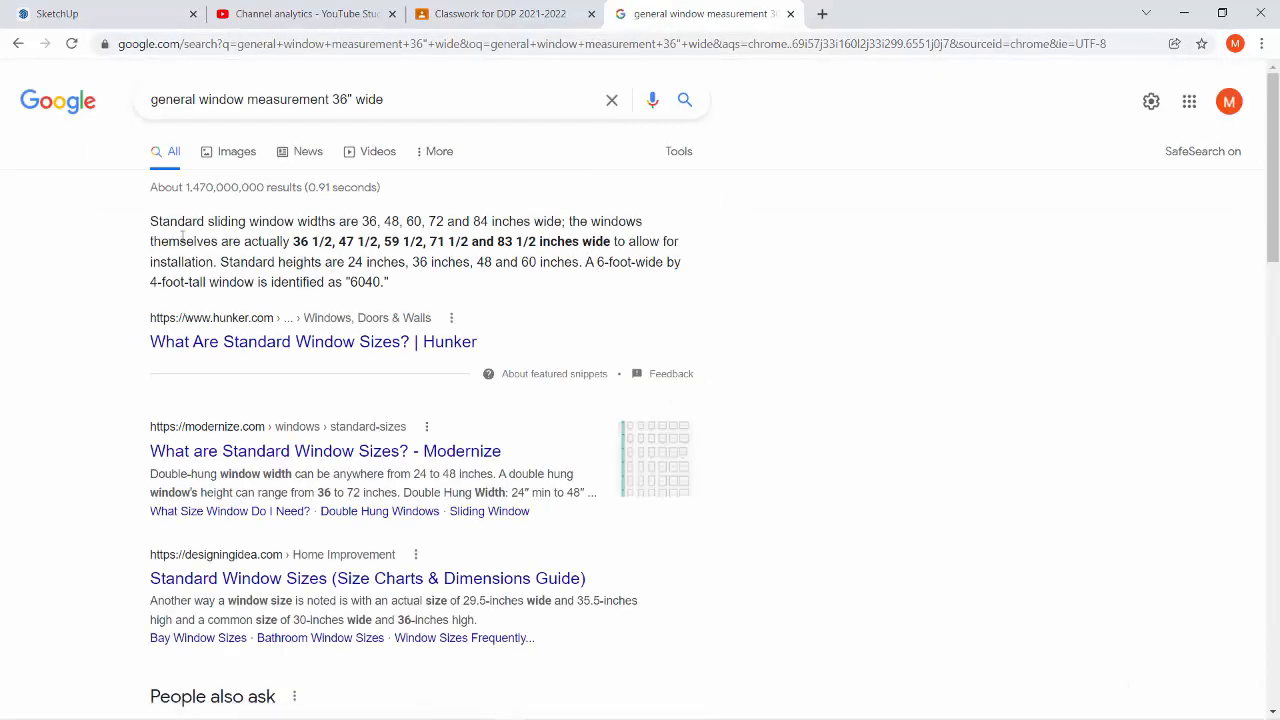
Read the standard sliding window widths in the featured answer, highlighting the 36 inch value.
{"action": "left_click_drag", "start_coordinate": [180, 241], "coordinate": [620, 233]}
{"action": "left_click", "coordinate": [341, 221]}
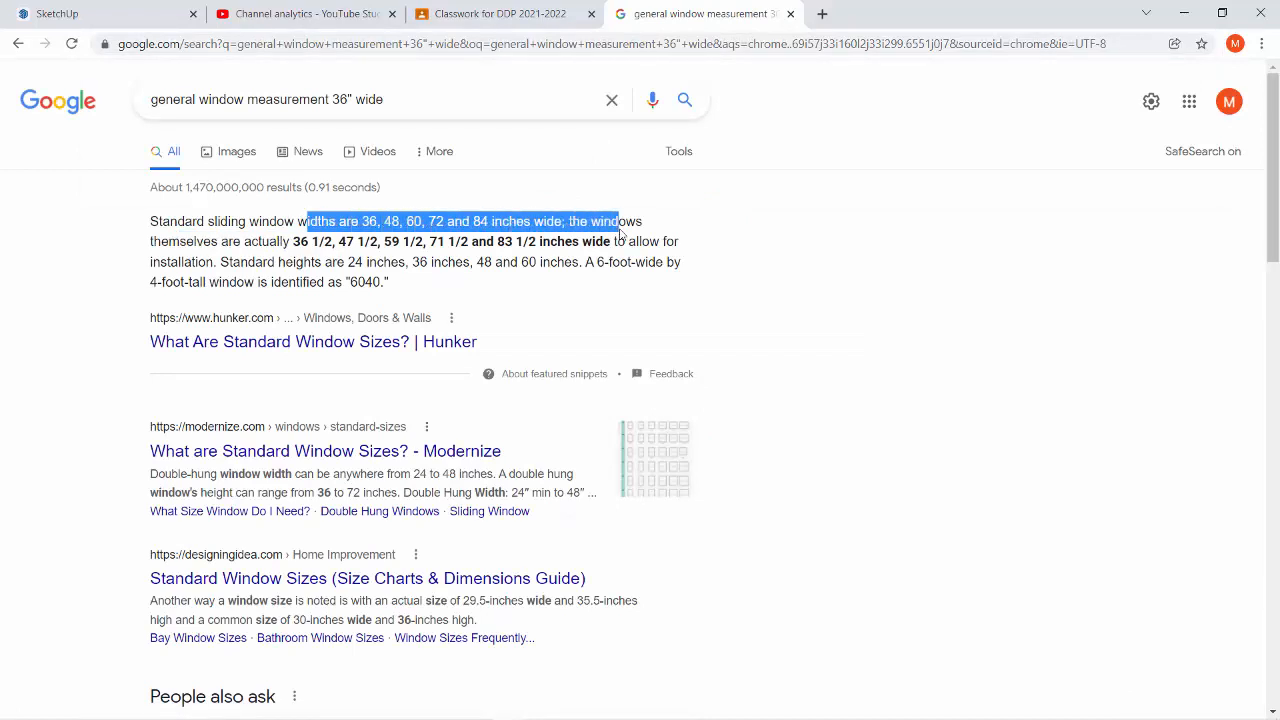
{"action": "left_click", "coordinate": [370, 221]}
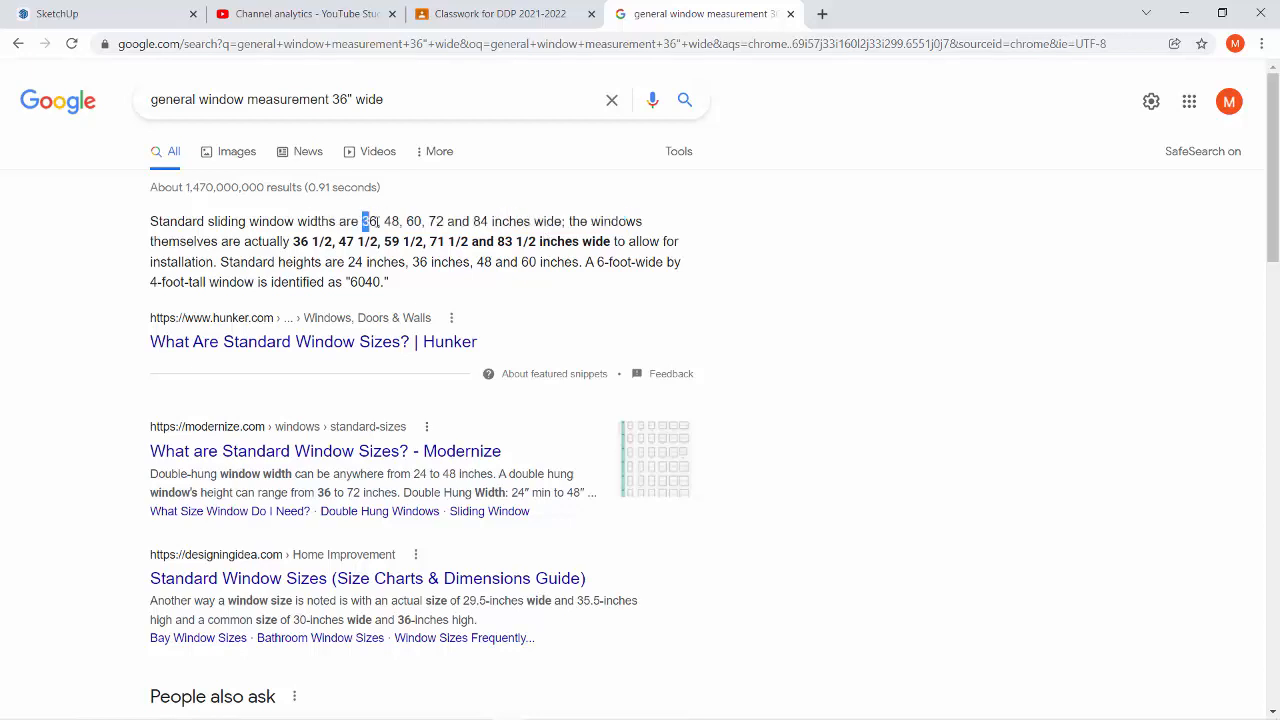
{"action": "left_click_drag", "start_coordinate": [376, 221], "coordinate": [386, 221]}
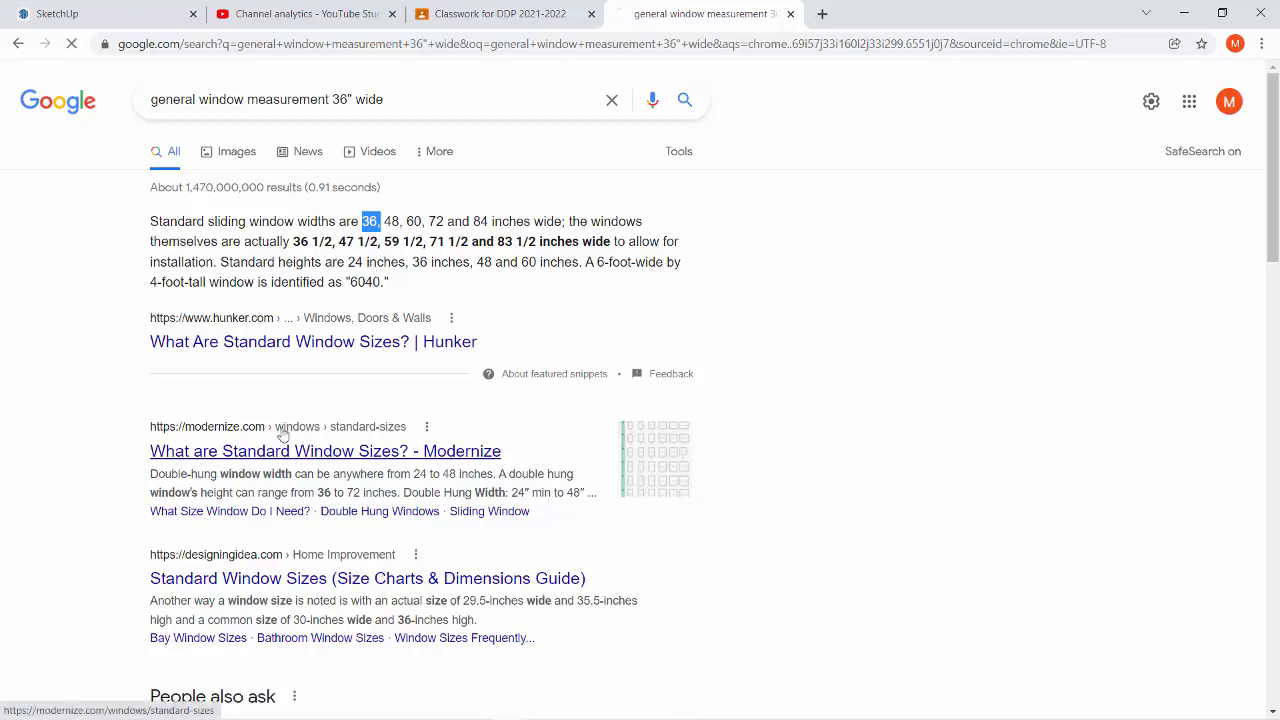
Open the Modernize article on standard window sizes and examine the double-hung window height range.
{"action": "left_click", "coordinate": [332, 450]}
{"action": "scroll", "coordinate": [199, 347], "scroll_direction": "down", "scroll_amount": 5}
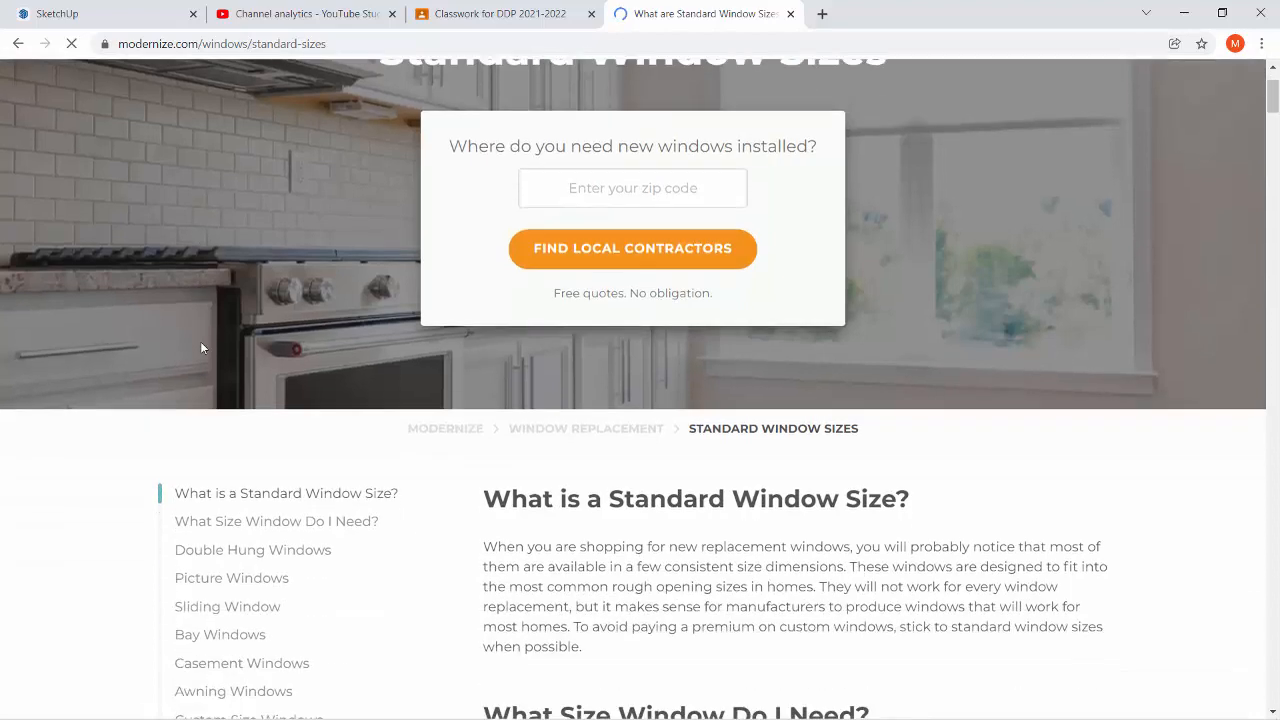
{"action": "scroll", "coordinate": [200, 347], "scroll_direction": "down", "scroll_amount": 1}
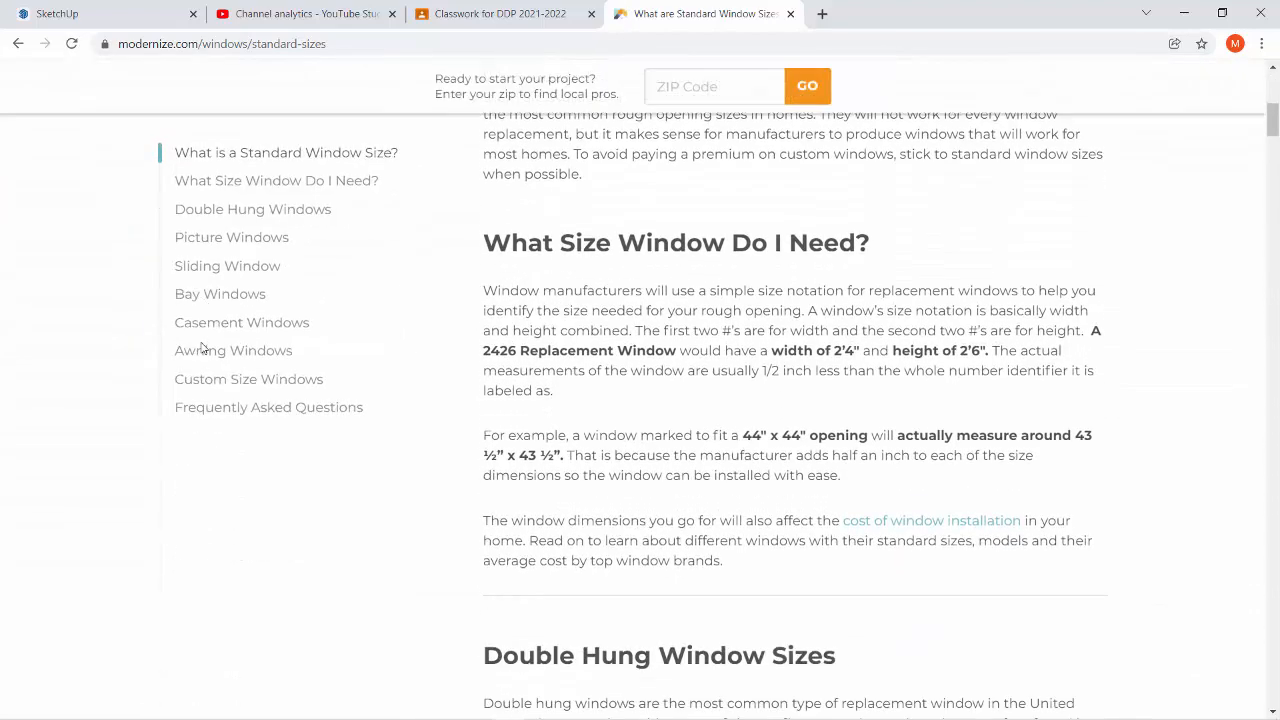
{"action": "scroll", "coordinate": [460, 471], "scroll_direction": "down", "scroll_amount": 3}
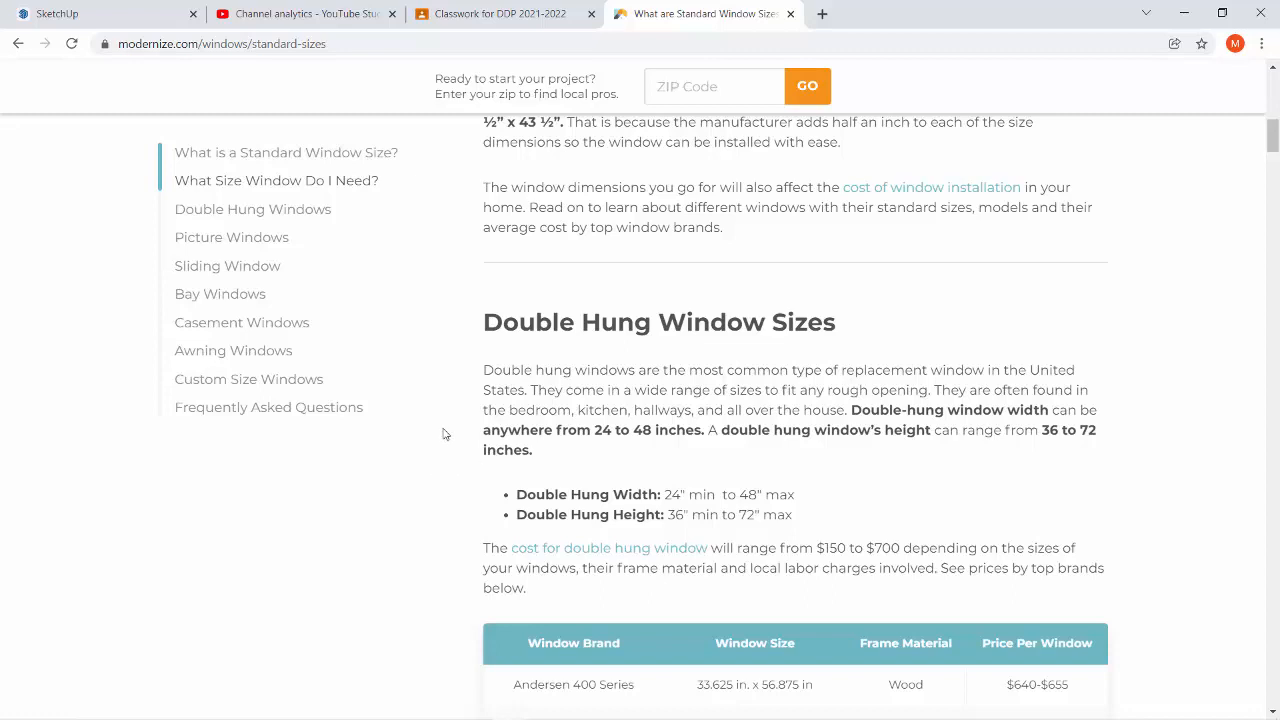
{"action": "scroll", "coordinate": [521, 485], "scroll_direction": "down", "scroll_amount": 1}
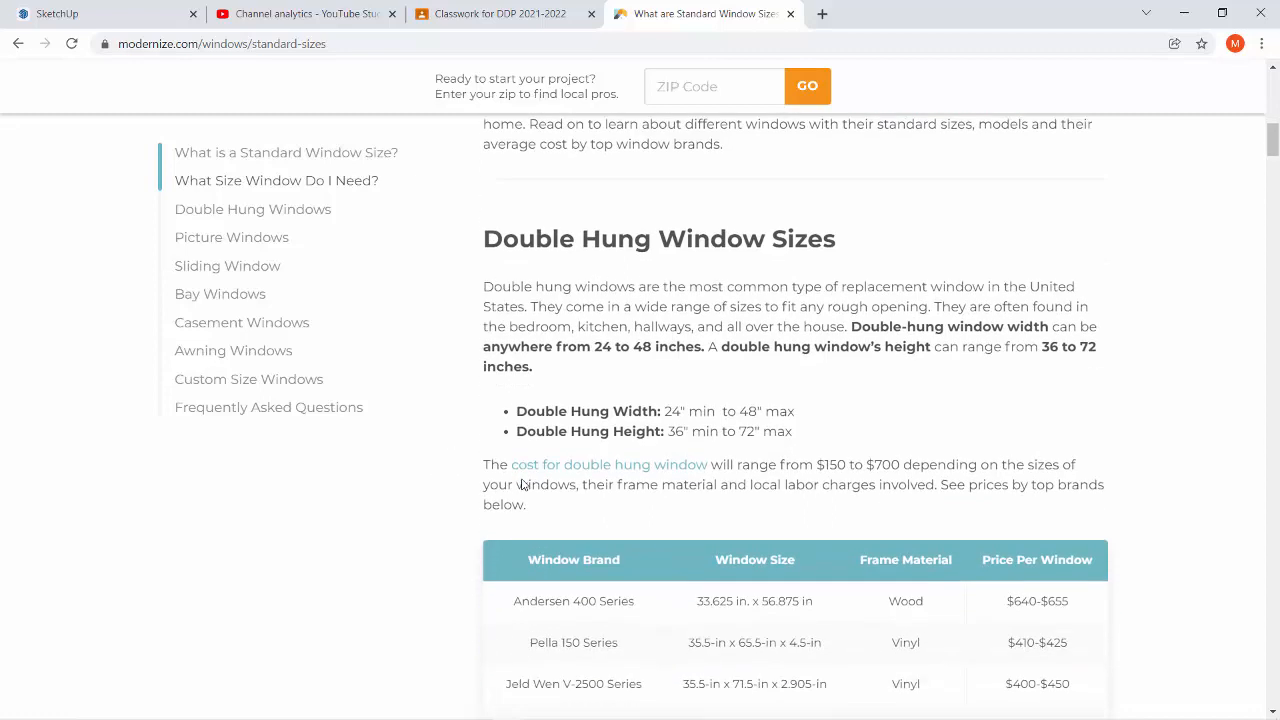
{"action": "left_click_drag", "start_coordinate": [668, 431], "coordinate": [818, 430]}
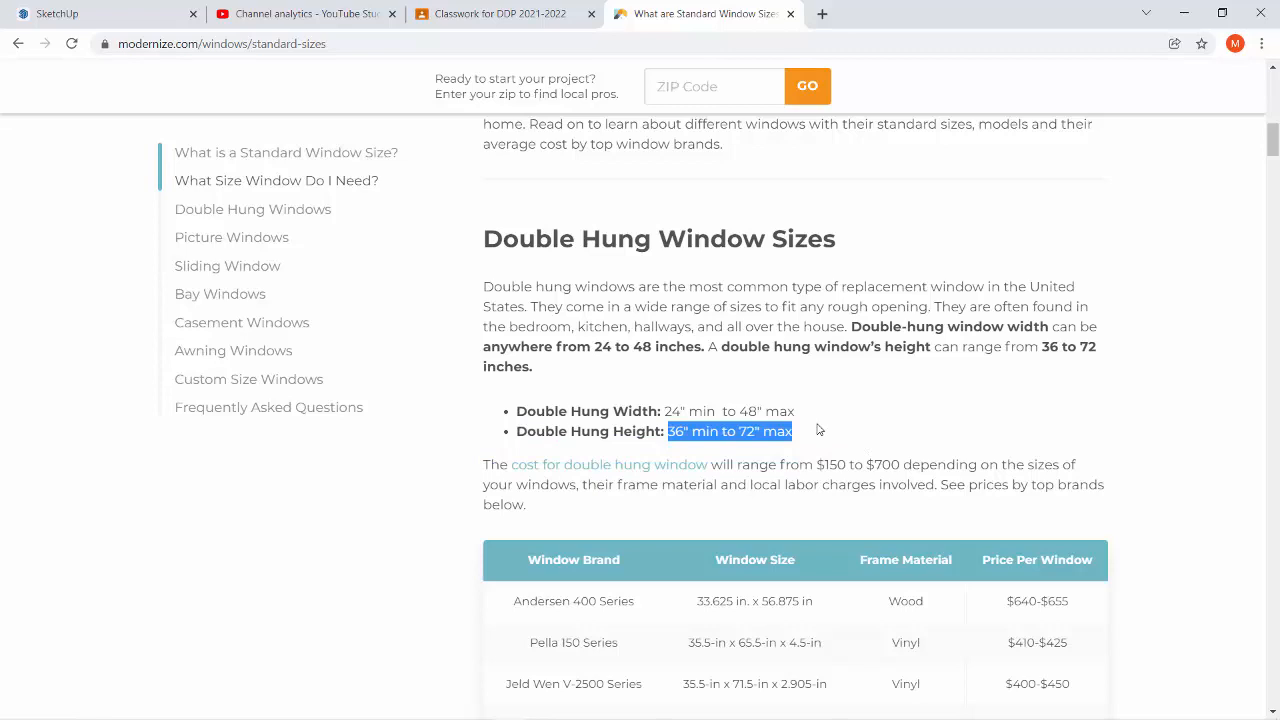
Return to the SketchUp model and open the copied door frame group for editing.
{"action": "left_click", "coordinate": [519, 24]}
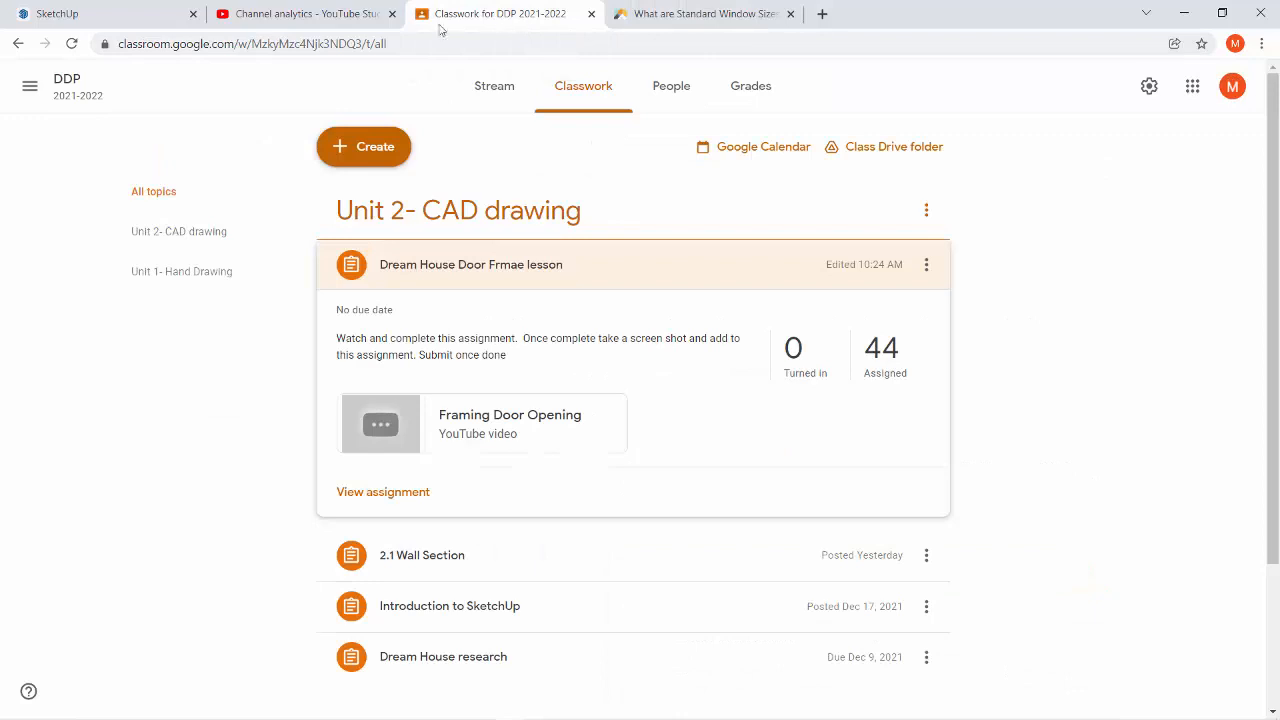
{"action": "left_click", "coordinate": [160, 12]}
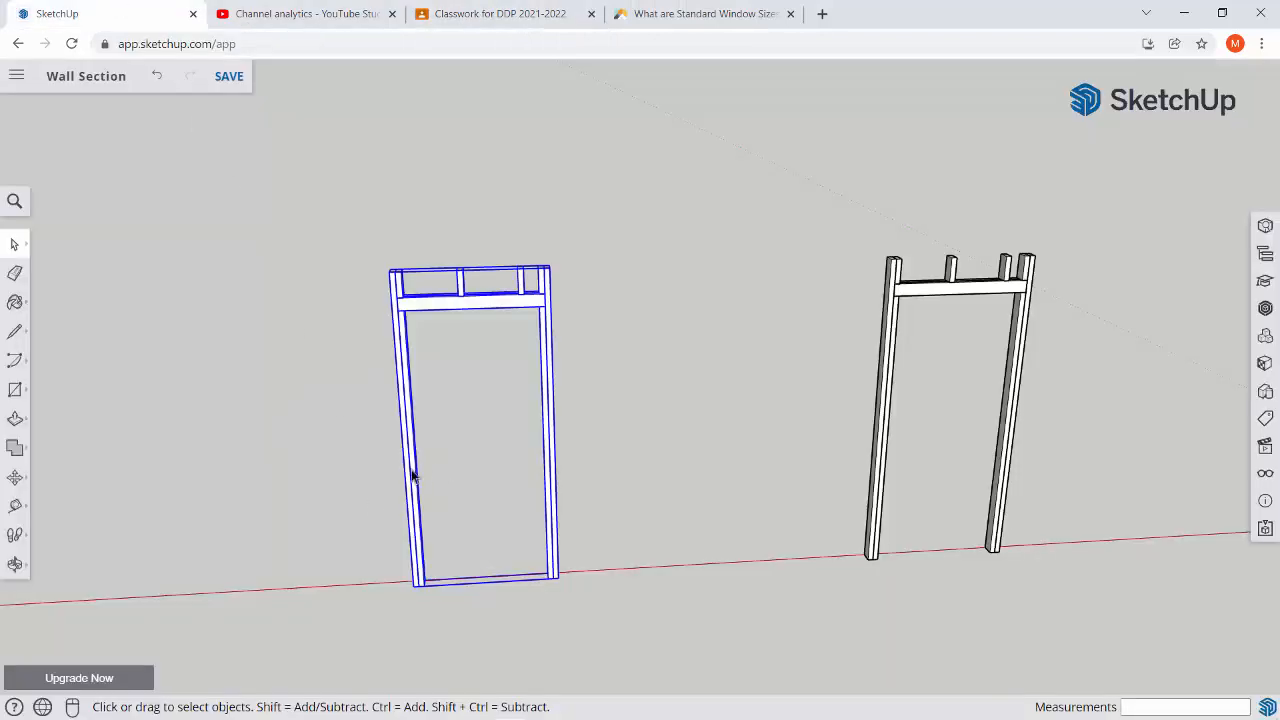
{"action": "left_click", "coordinate": [426, 323]}
{"action": "left_click", "coordinate": [427, 315]}
{"action": "double_click", "coordinate": [405, 318]}
{"action": "scroll", "coordinate": [404, 343], "scroll_direction": "up", "scroll_amount": 5}
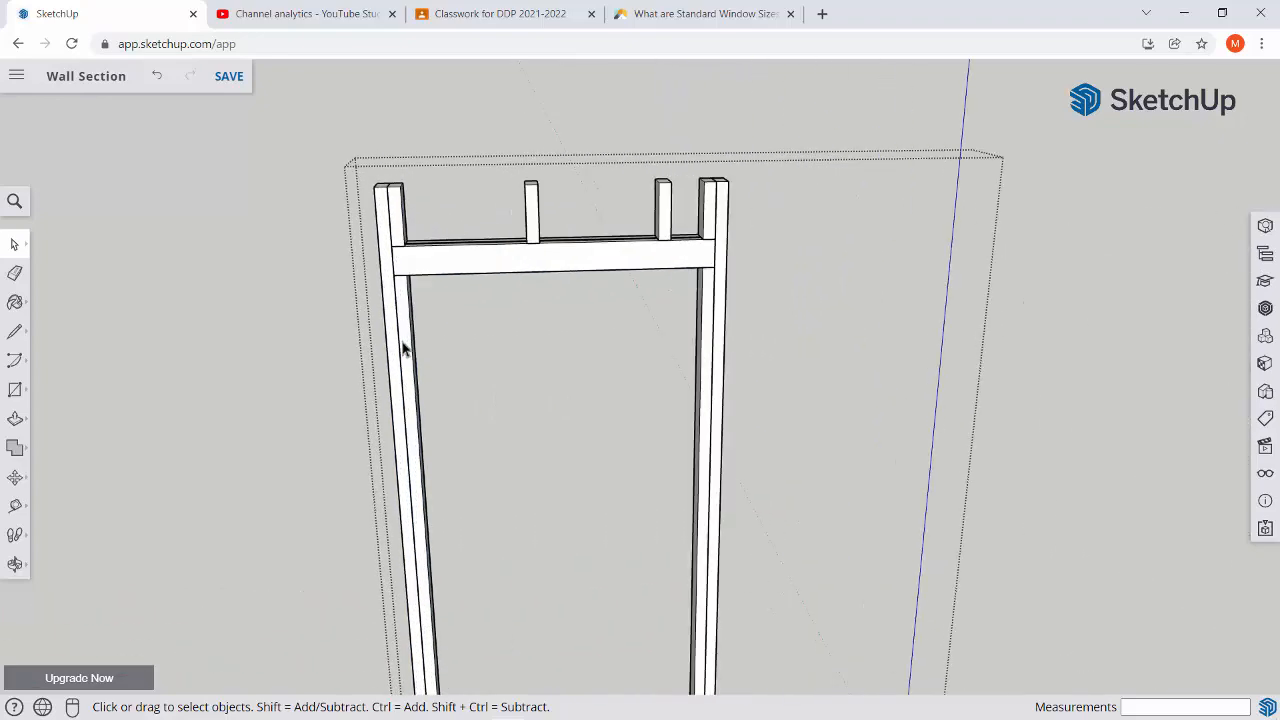
{"action": "scroll", "coordinate": [404, 348], "scroll_direction": "up", "scroll_amount": 2}
Measure the width of the header between the two outer studs of the copied frame with the Tape Measure.
{"action": "key", "text": "t"}
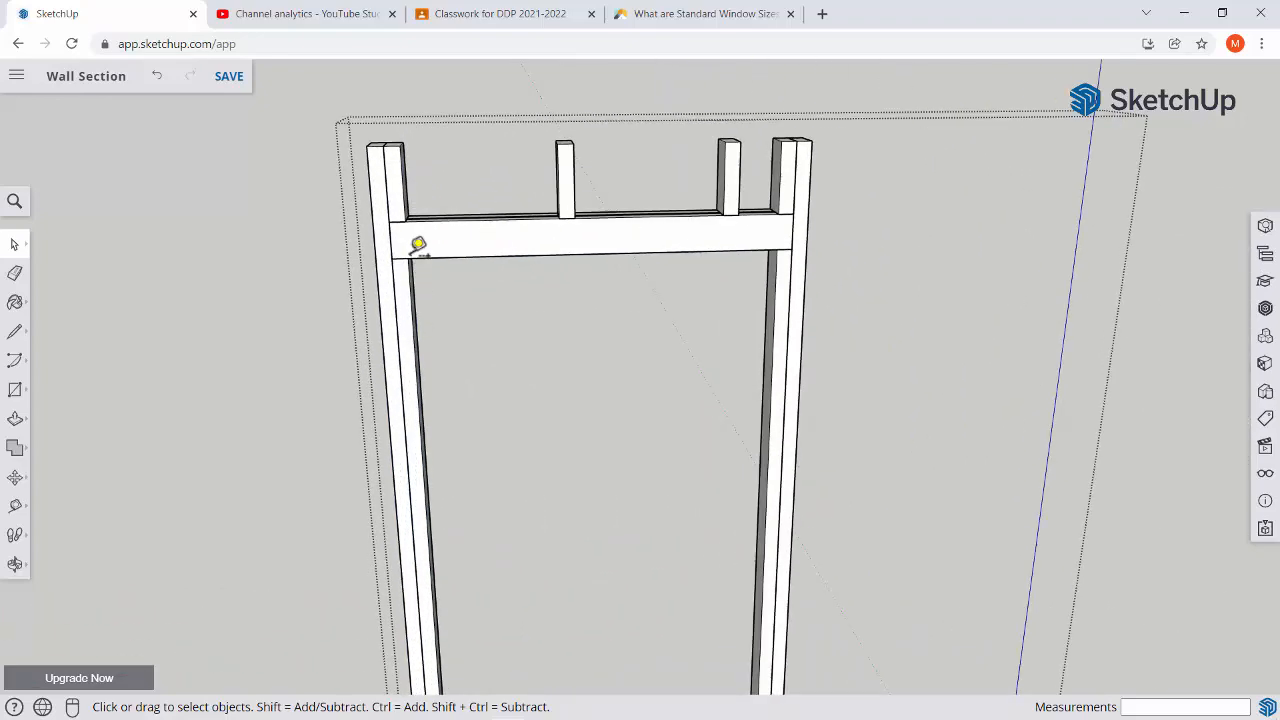
{"action": "left_click", "coordinate": [407, 258]}
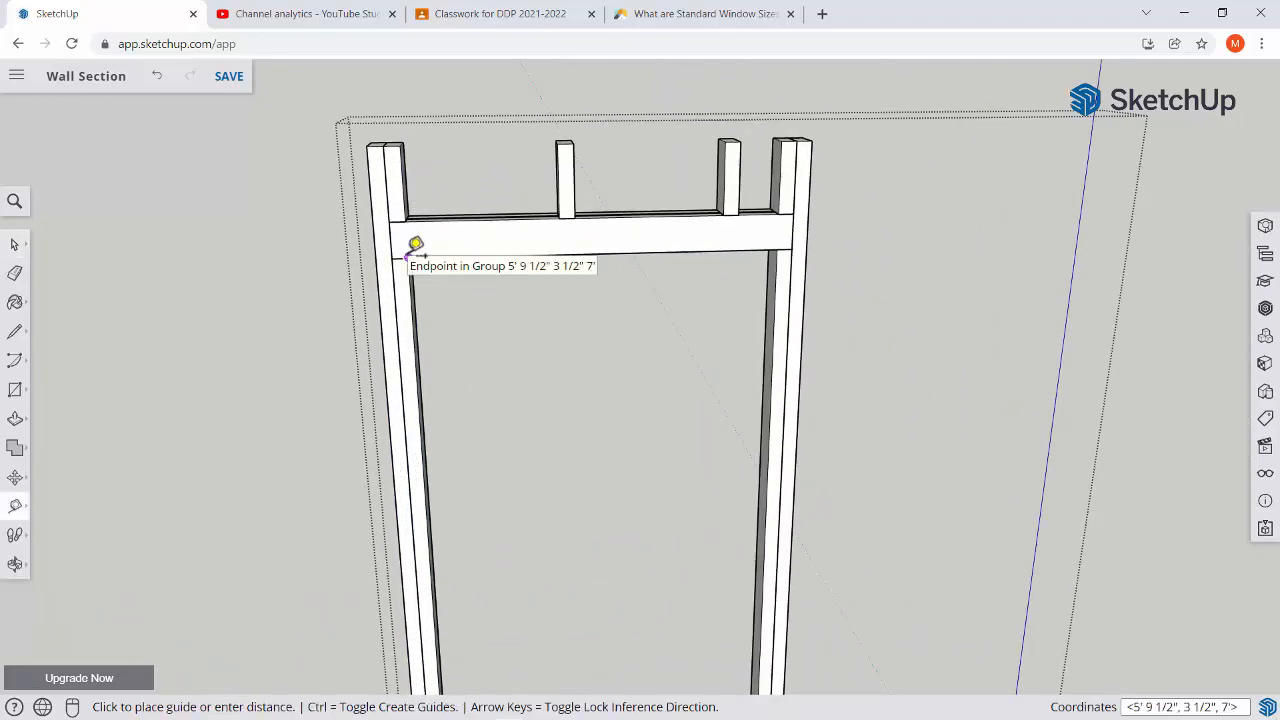
{"action": "left_click", "coordinate": [789, 236]}
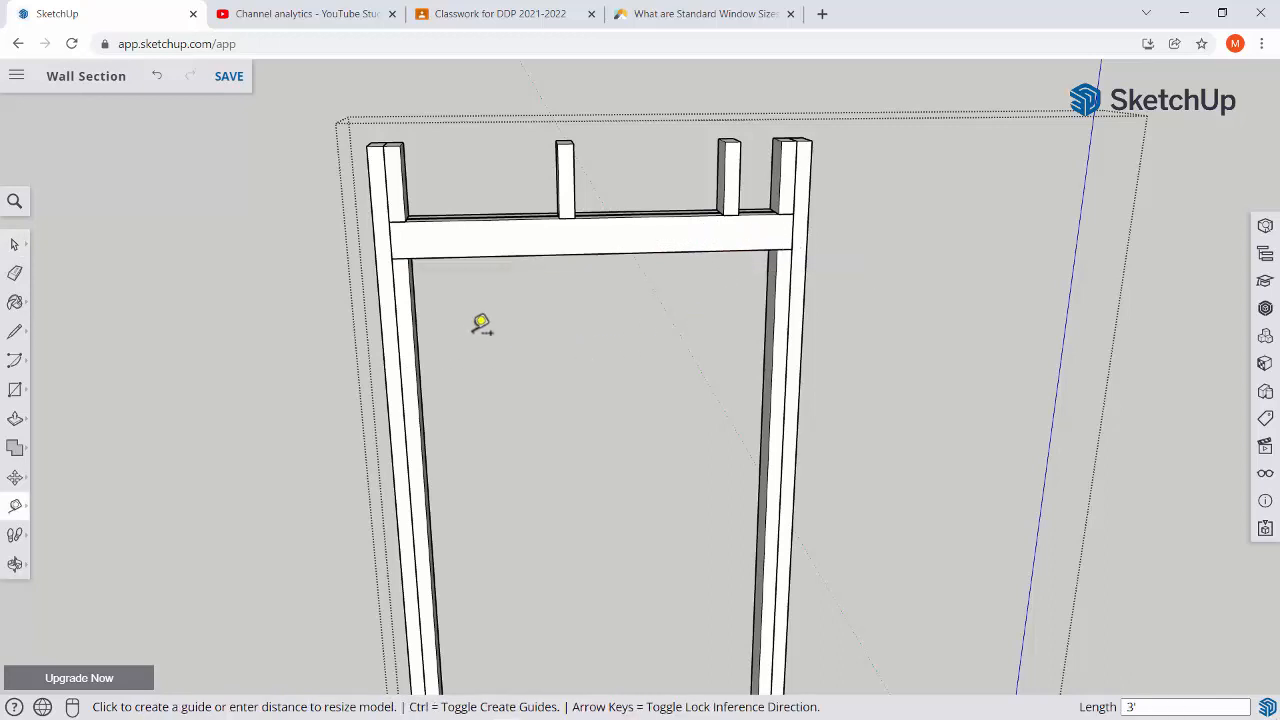
{"action": "key", "text": "space"}
Draw a 36 inch vertical line down from the midpoint of the header's bottom edge.
{"action": "key", "text": "l"}
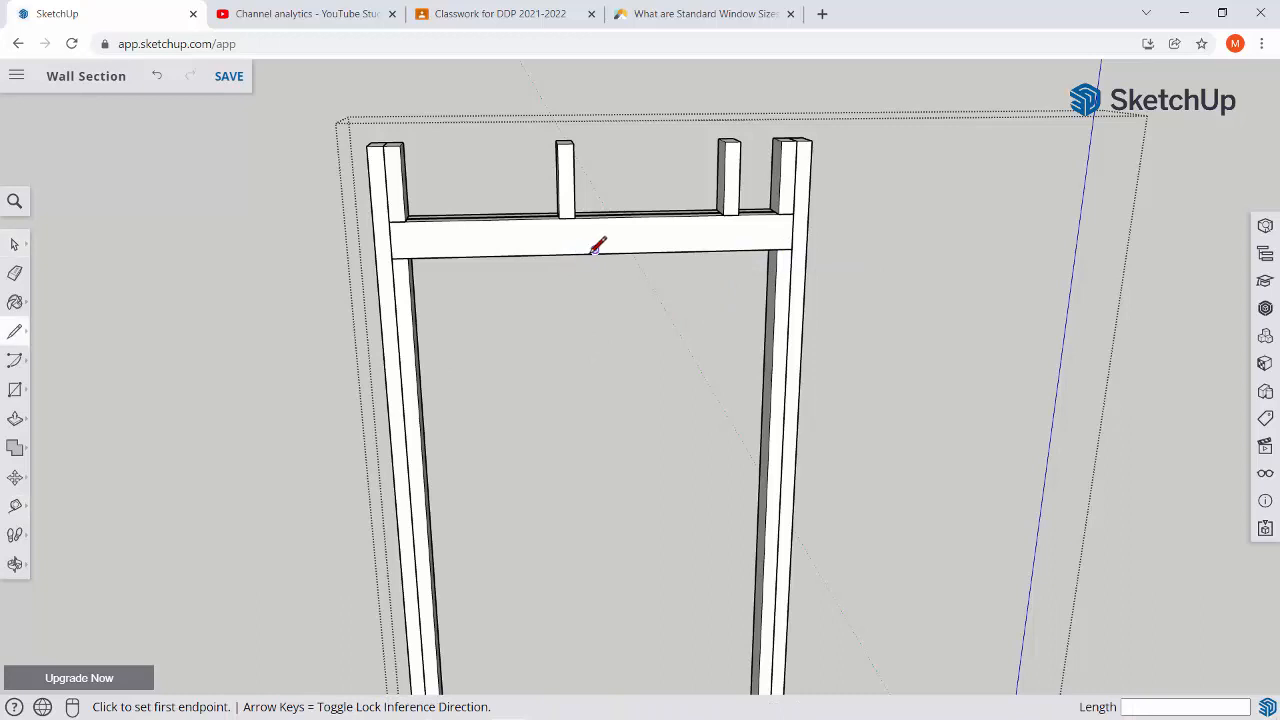
{"action": "middle_click_drag", "start_coordinate": [603, 251], "coordinate": [594, 223]}
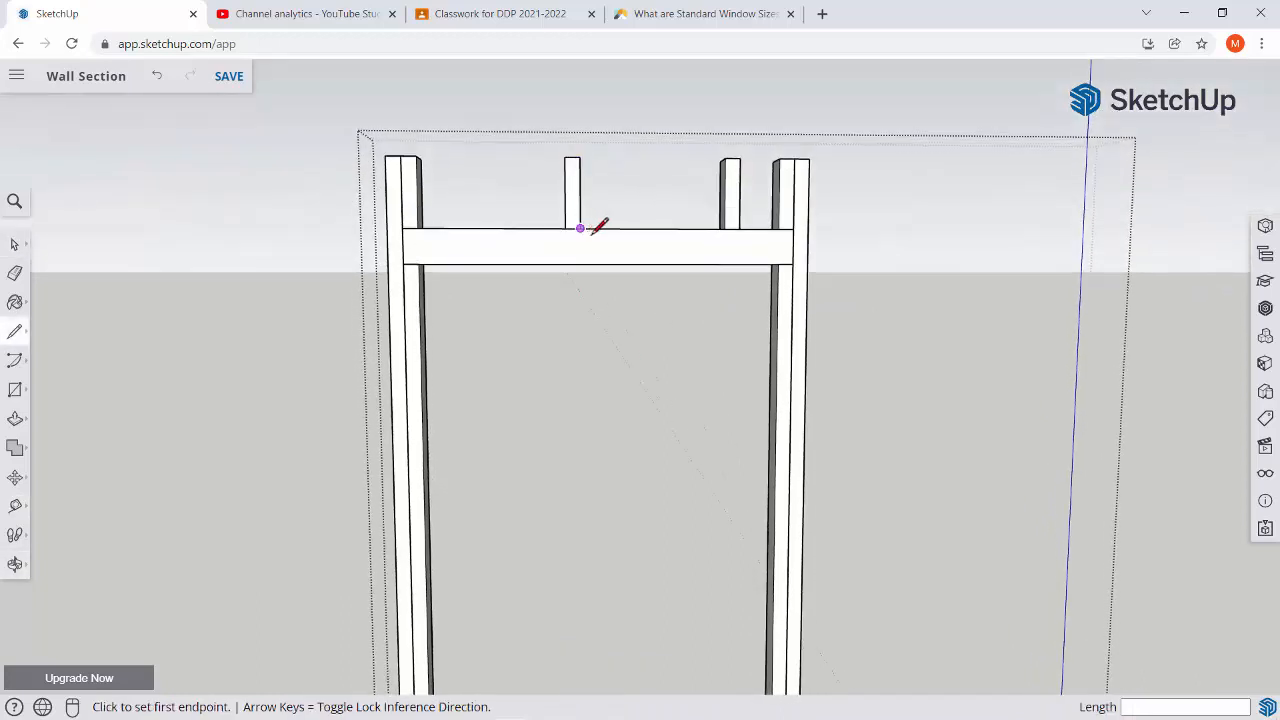
{"action": "scroll", "coordinate": [592, 270], "scroll_direction": "up", "scroll_amount": 3}
{"action": "left_click", "coordinate": [609, 273]}
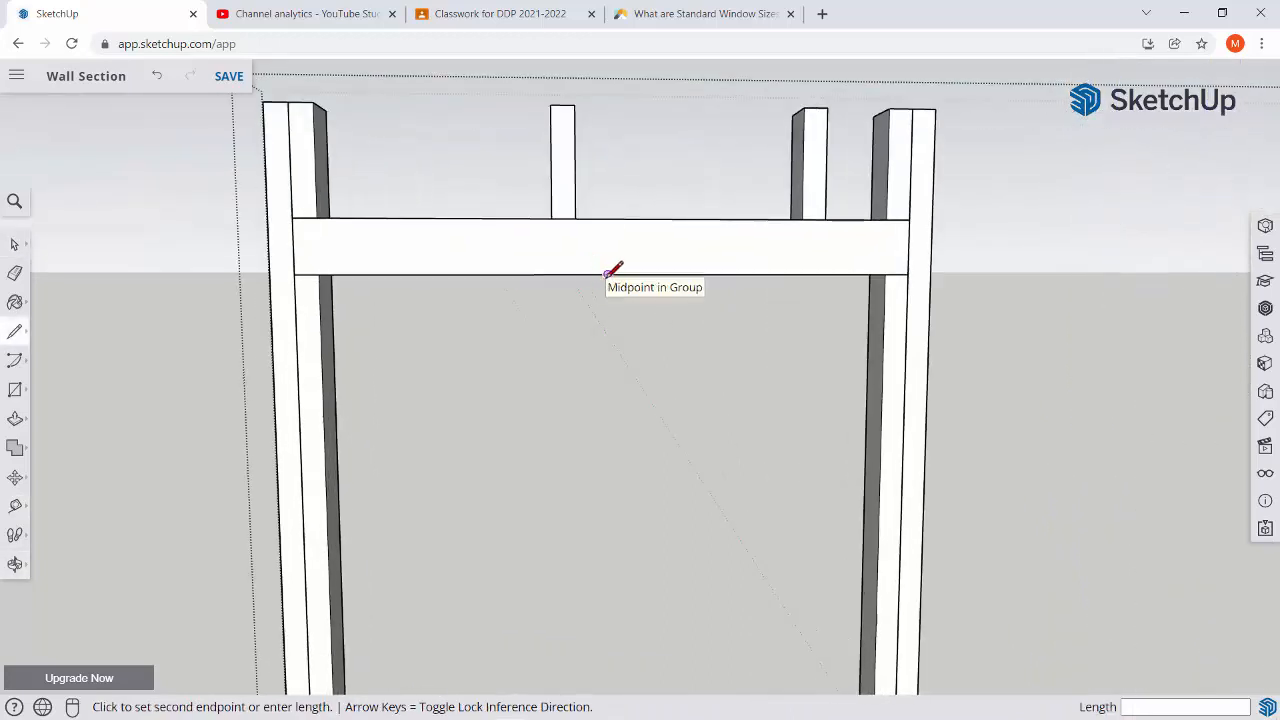
{"action": "scroll", "coordinate": [609, 273], "scroll_direction": "down", "scroll_amount": 3}
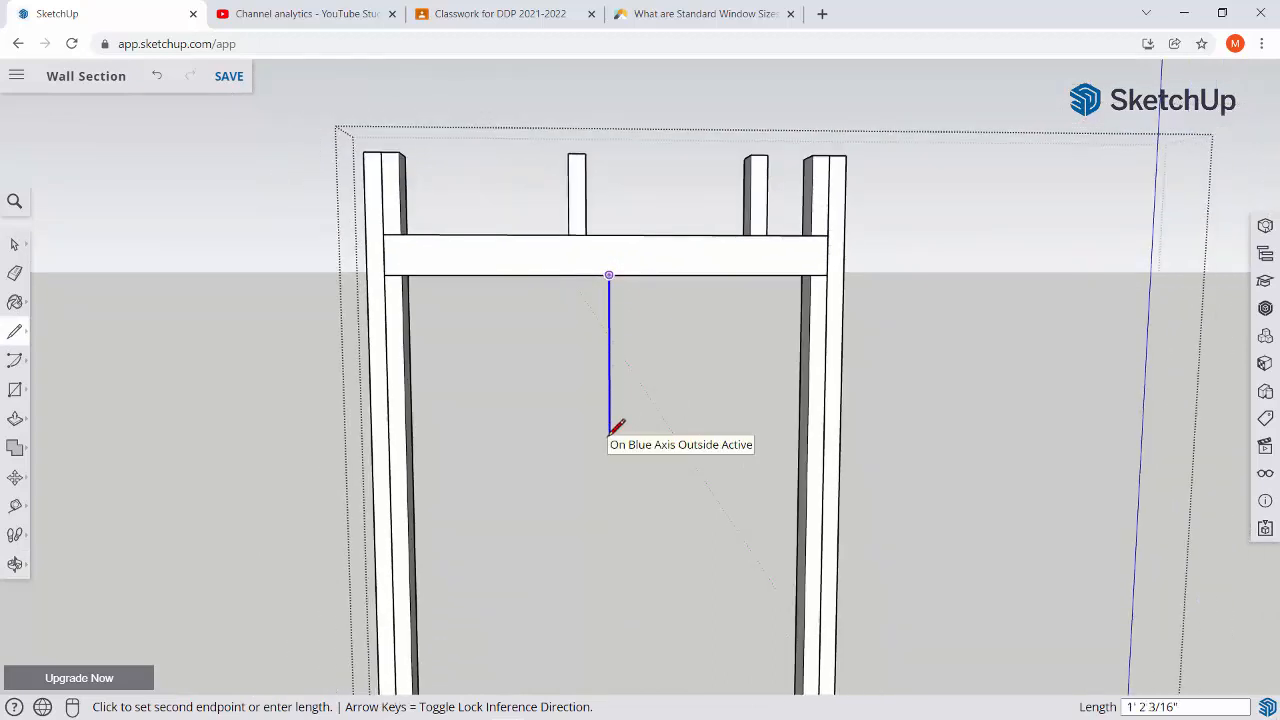
{"action": "type", "text": "36"}
{"action": "key", "text": "Return"}
Draw a horizontal line from the lower end of the vertical line to the edge of the left inner stud.
{"action": "middle_click_drag", "start_coordinate": [611, 429], "coordinate": [435, 512]}
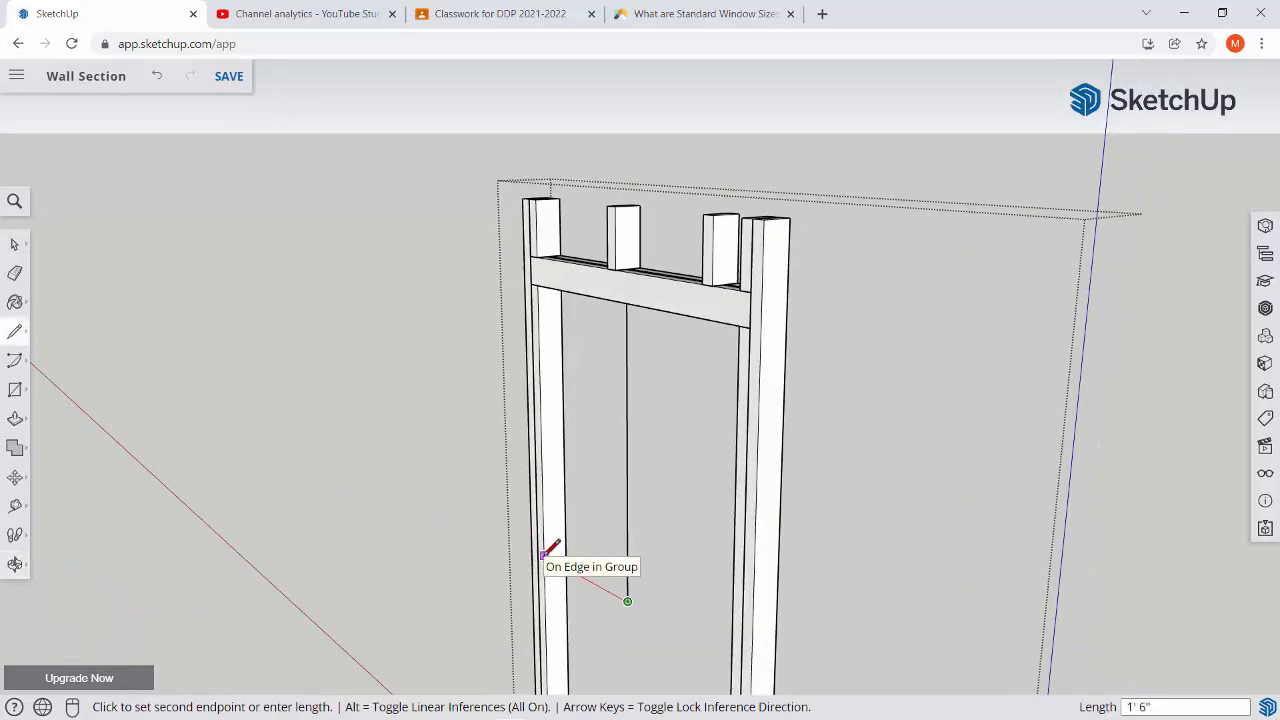
{"action": "middle_click_drag", "start_coordinate": [543, 555], "coordinate": [662, 547]}
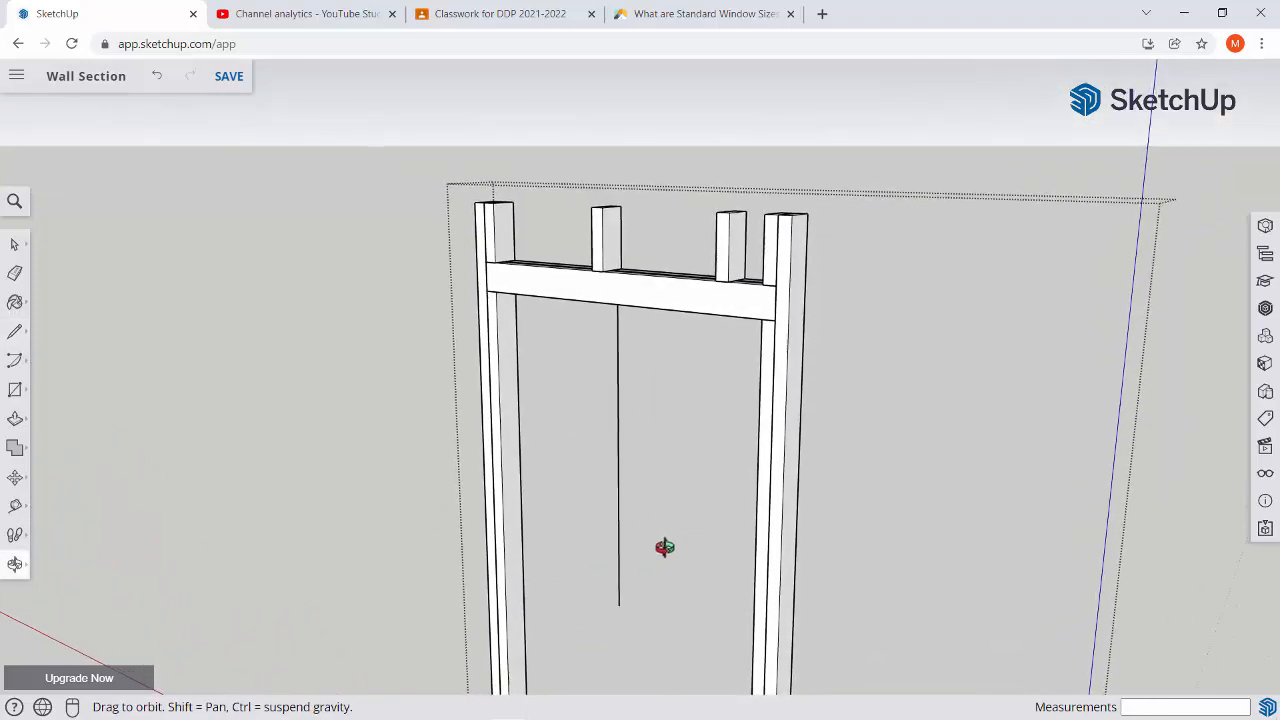
{"action": "left_click", "coordinate": [506, 569]}
{"action": "middle_click_drag", "start_coordinate": [506, 569], "coordinate": [631, 374]}
{"action": "key", "text": "space"}
{"action": "middle_click_drag", "start_coordinate": [618, 530], "coordinate": [629, 346]}
{"action": "middle_click_drag", "start_coordinate": [614, 491], "coordinate": [634, 418]}
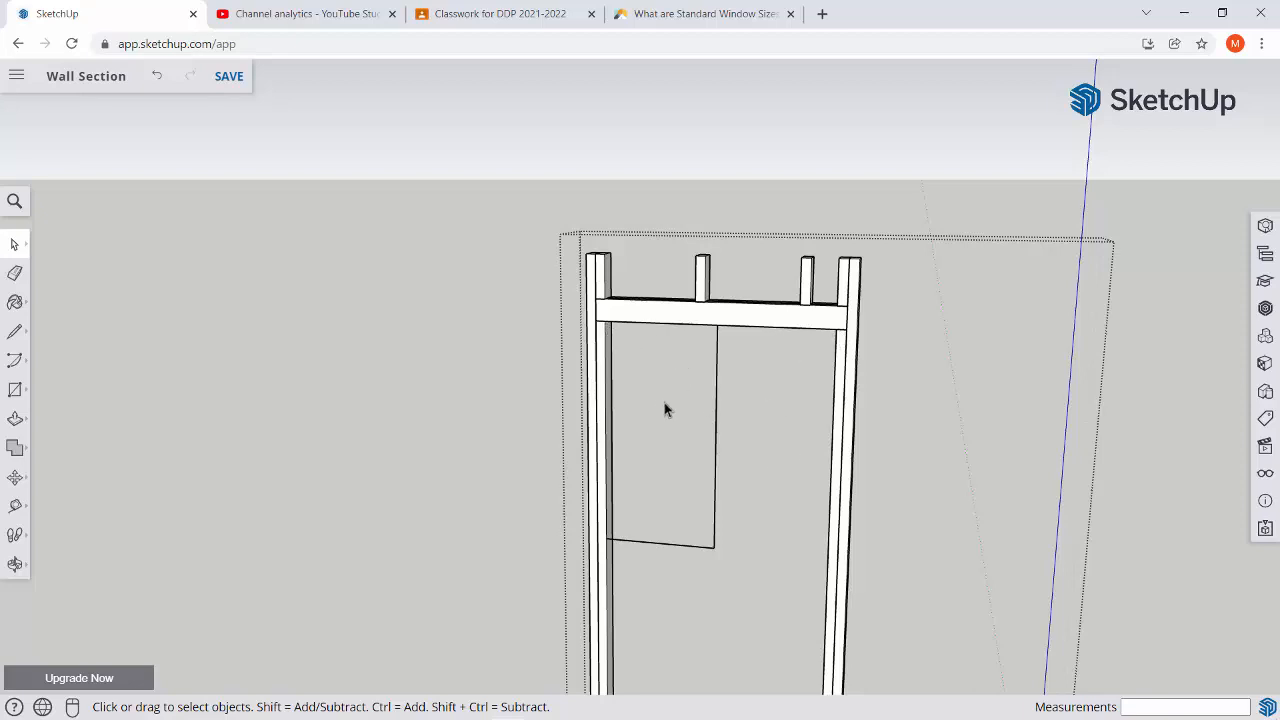
{"action": "middle_click_drag", "start_coordinate": [615, 540], "coordinate": [574, 451]}
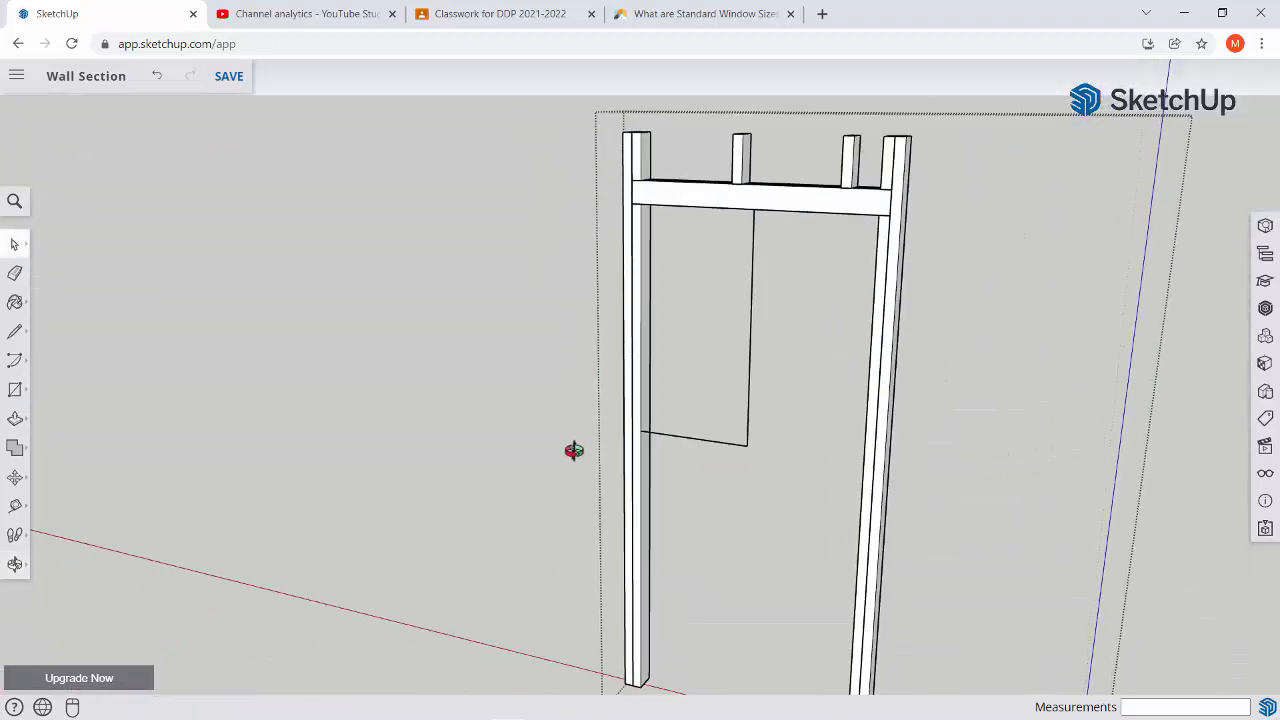
Scale the left inner stud vertically from its base so its lower end meets the end of the 36 inch guide line.
{"action": "left_click", "coordinate": [645, 423]}
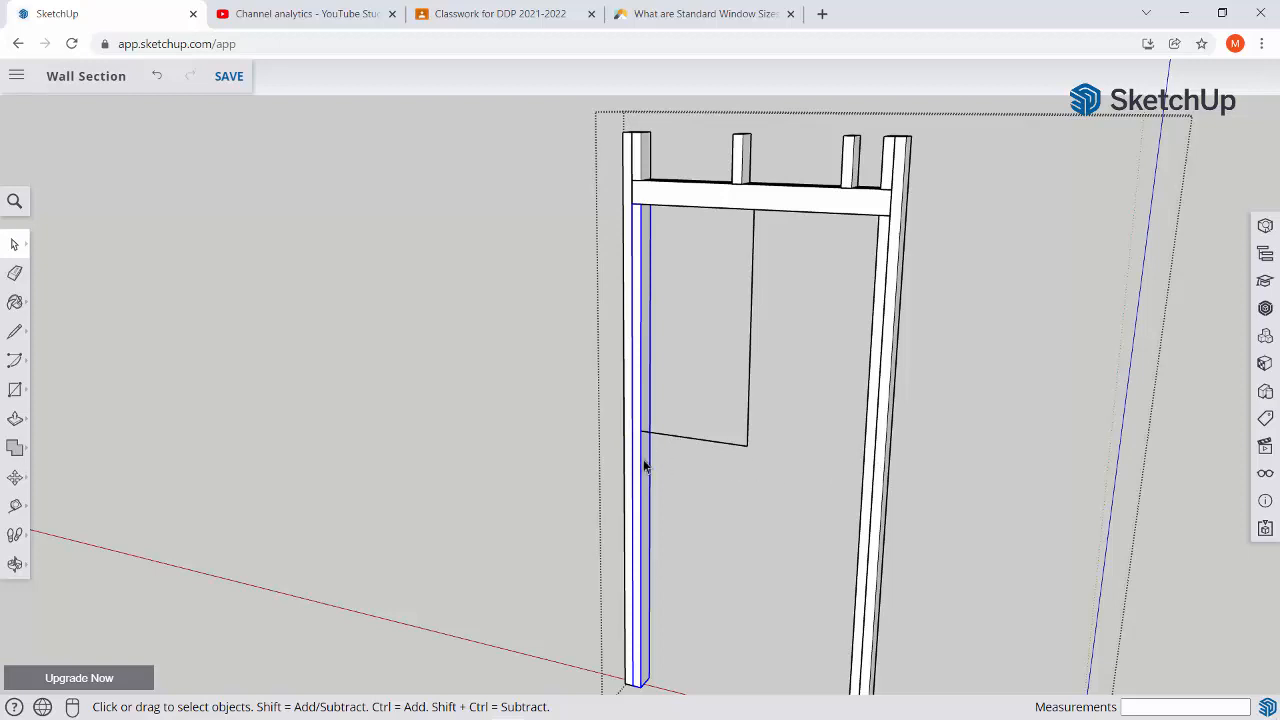
{"action": "scroll", "coordinate": [643, 459], "scroll_direction": "up", "scroll_amount": 5}
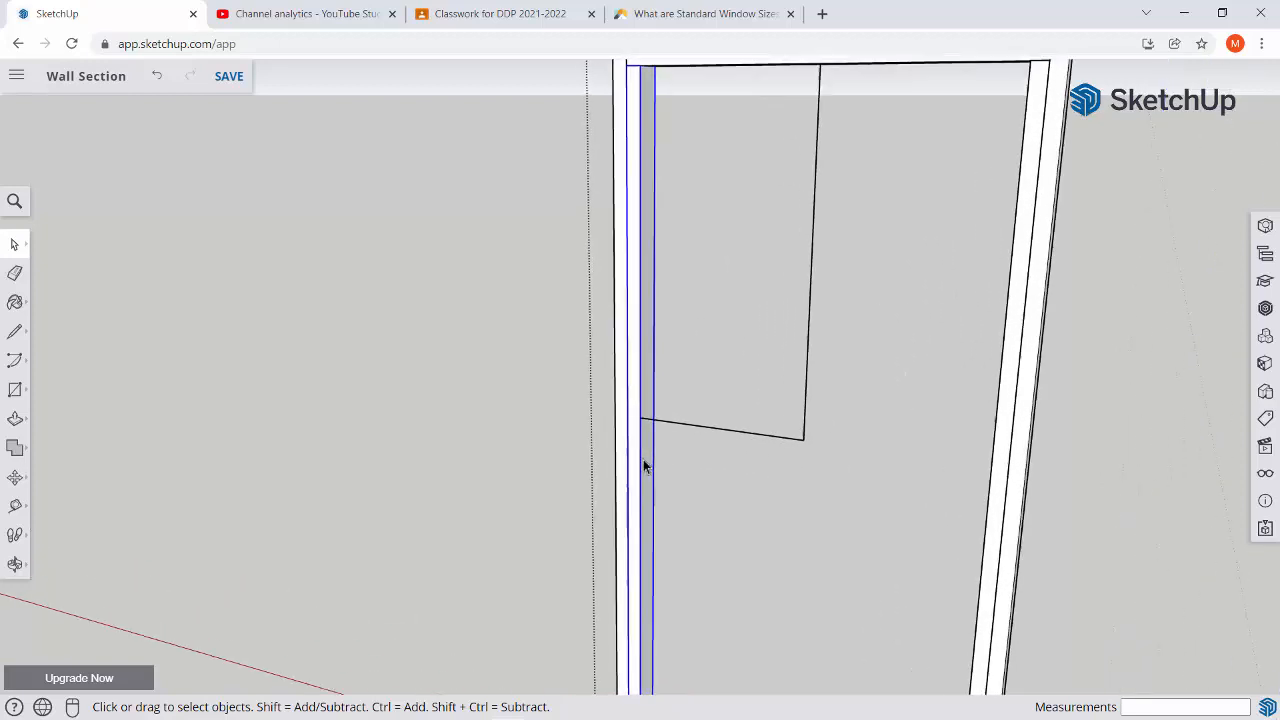
{"action": "middle_click_drag", "start_coordinate": [643, 466], "coordinate": [632, 300]}
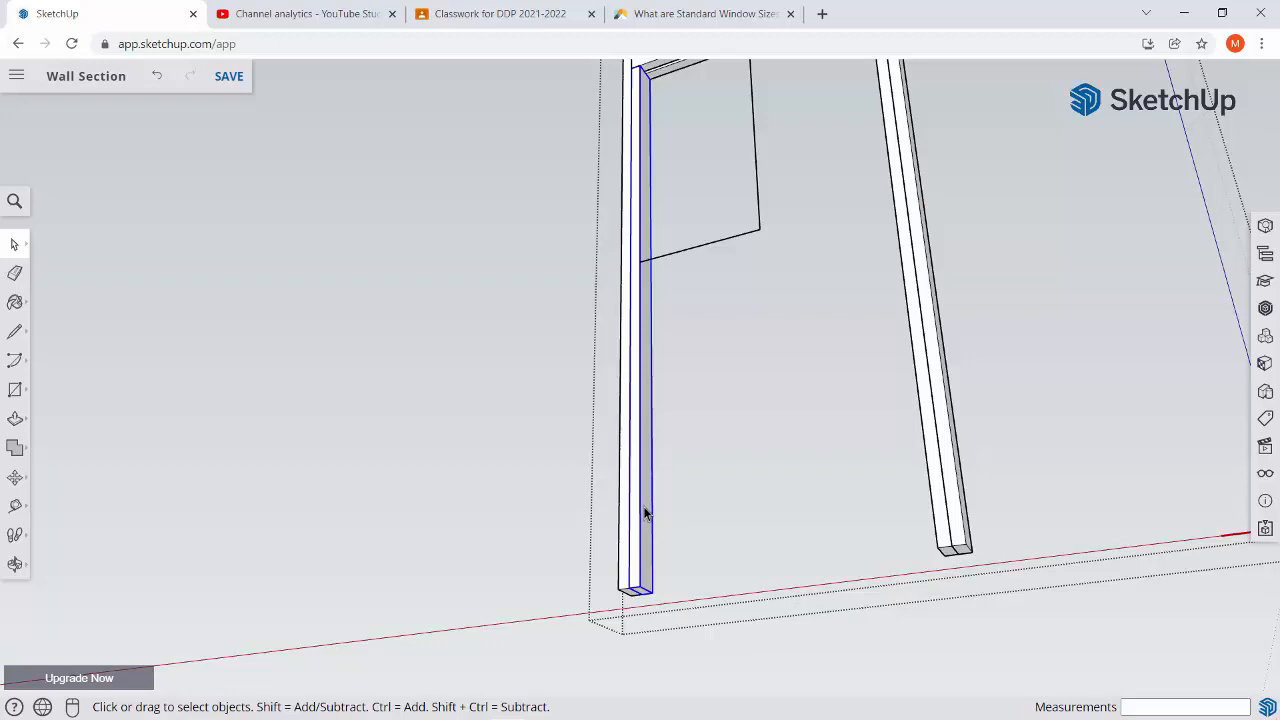
{"action": "key", "text": "s"}
{"action": "middle_click_drag", "start_coordinate": [651, 571], "coordinate": [636, 470]}
{"action": "left_click", "coordinate": [643, 645]}
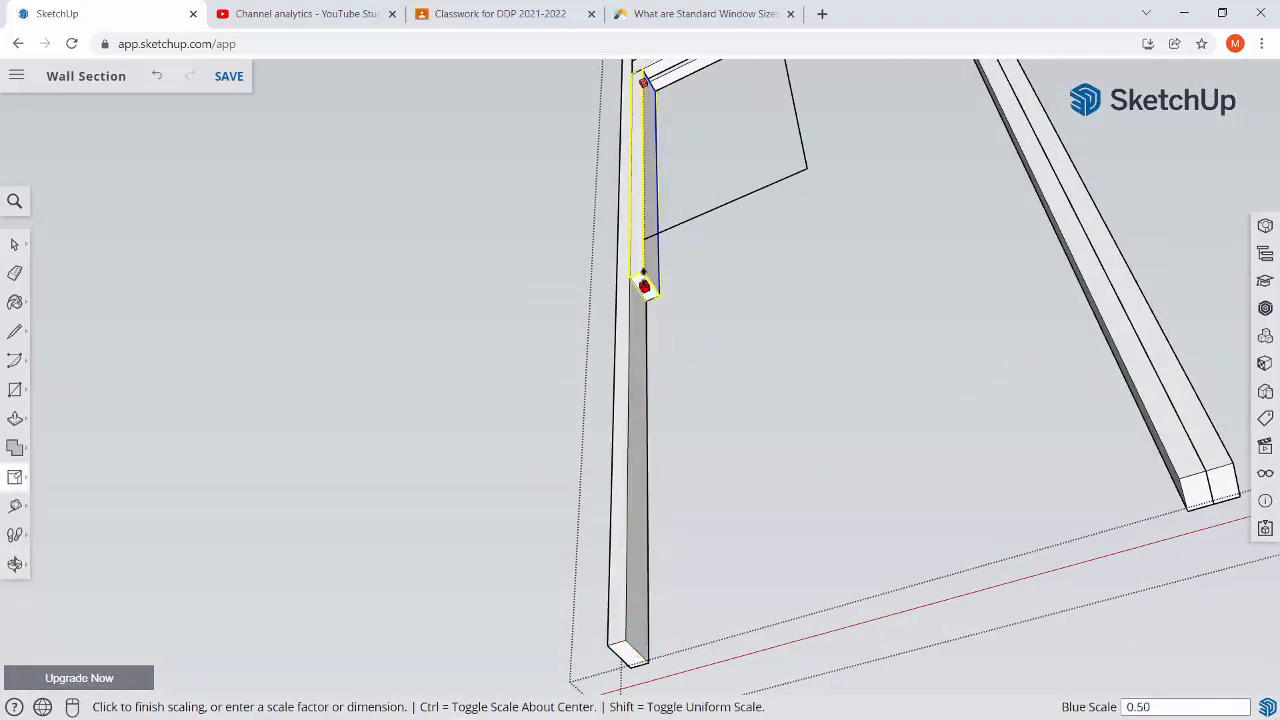
{"action": "left_click", "coordinate": [807, 168]}
Scale the right inner stud vertically from its base up to the lower endpoint of the 36 inch guide line.
{"action": "middle_click_drag", "start_coordinate": [807, 168], "coordinate": [765, 440]}
{"action": "key", "text": "space"}
{"action": "left_click", "coordinate": [760, 528]}
{"action": "key", "text": "s"}
{"action": "scroll", "coordinate": [766, 434], "scroll_direction": "up", "scroll_amount": 3}
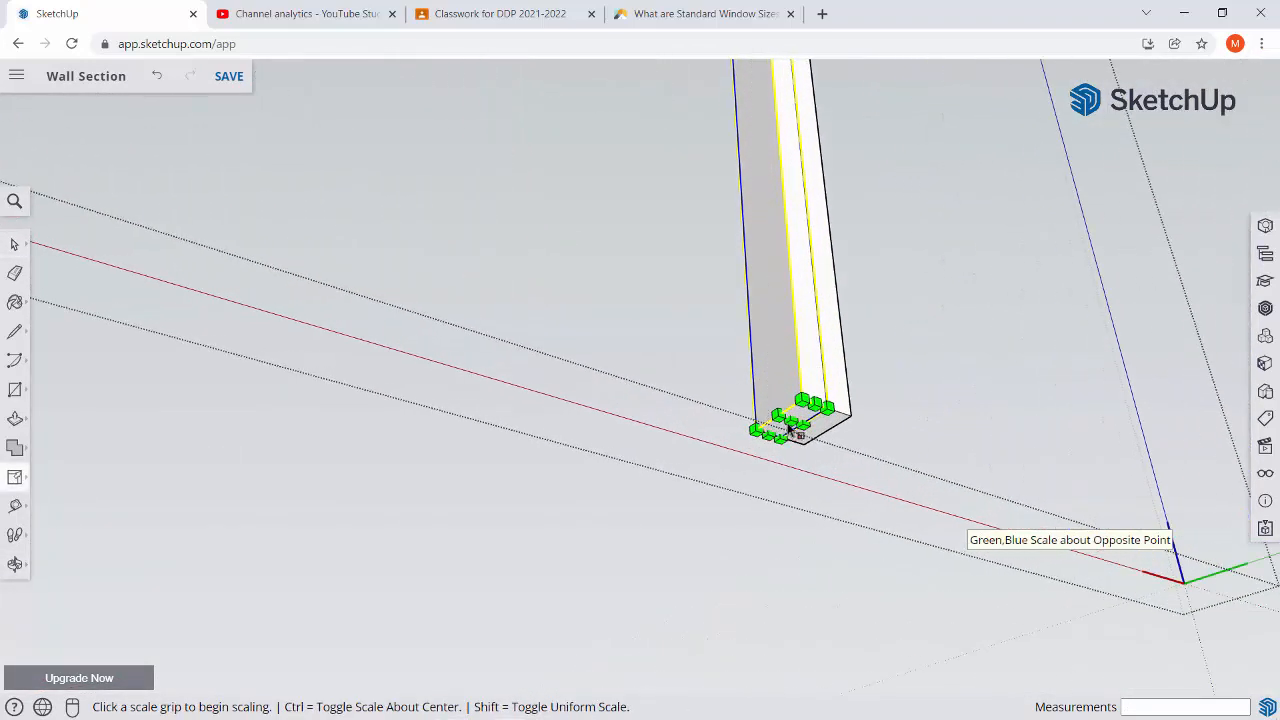
{"action": "left_click", "coordinate": [791, 420]}
{"action": "scroll", "coordinate": [791, 420], "scroll_direction": "down", "scroll_amount": 3}
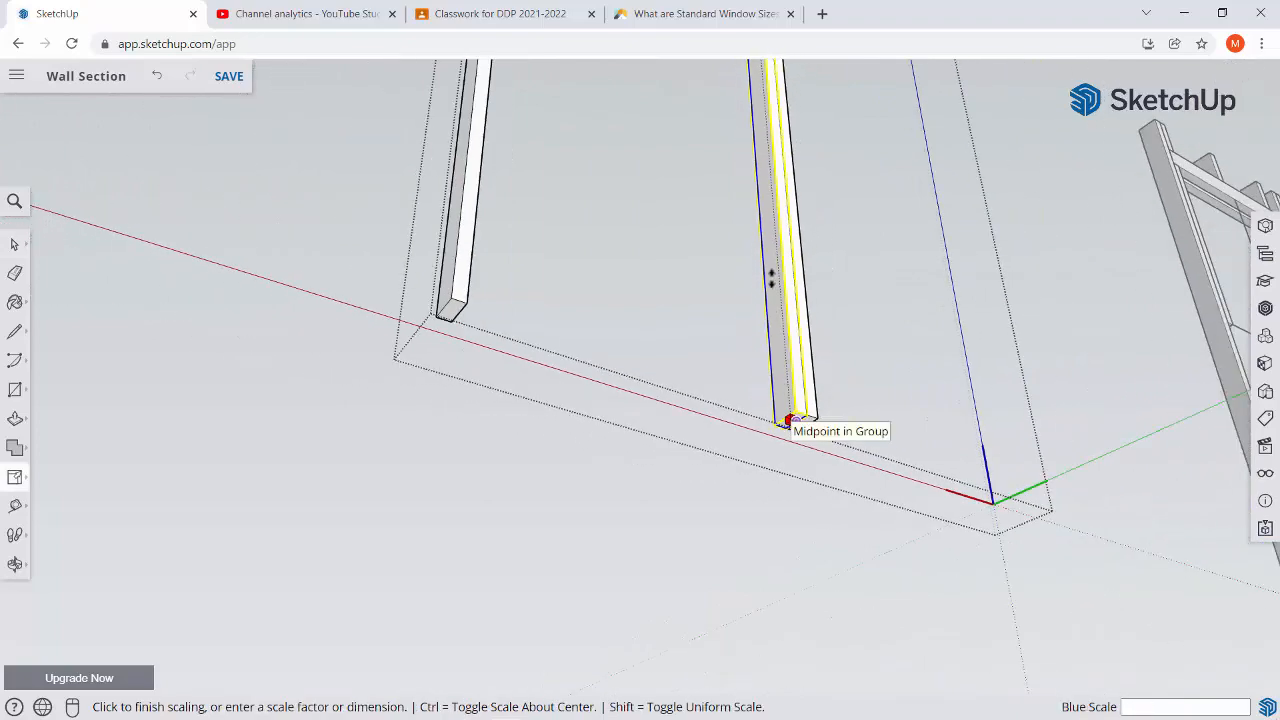
{"action": "middle_click_drag", "start_coordinate": [791, 420], "coordinate": [554, 396]}
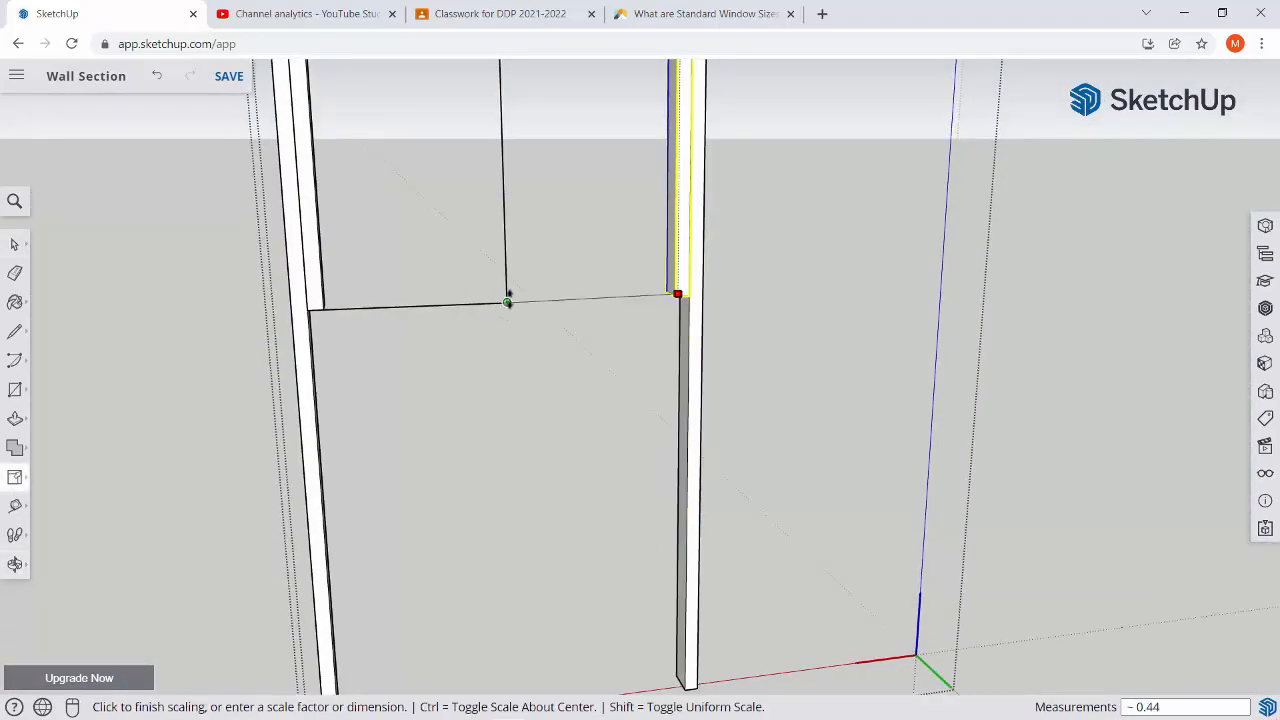
{"action": "left_click", "coordinate": [507, 302]}
Erase the vertical and horizontal guide lines inside the frame opening.
{"action": "middle_click_drag", "start_coordinate": [490, 363], "coordinate": [397, 429]}
{"action": "key", "text": "space"}
{"action": "key", "text": "e"}
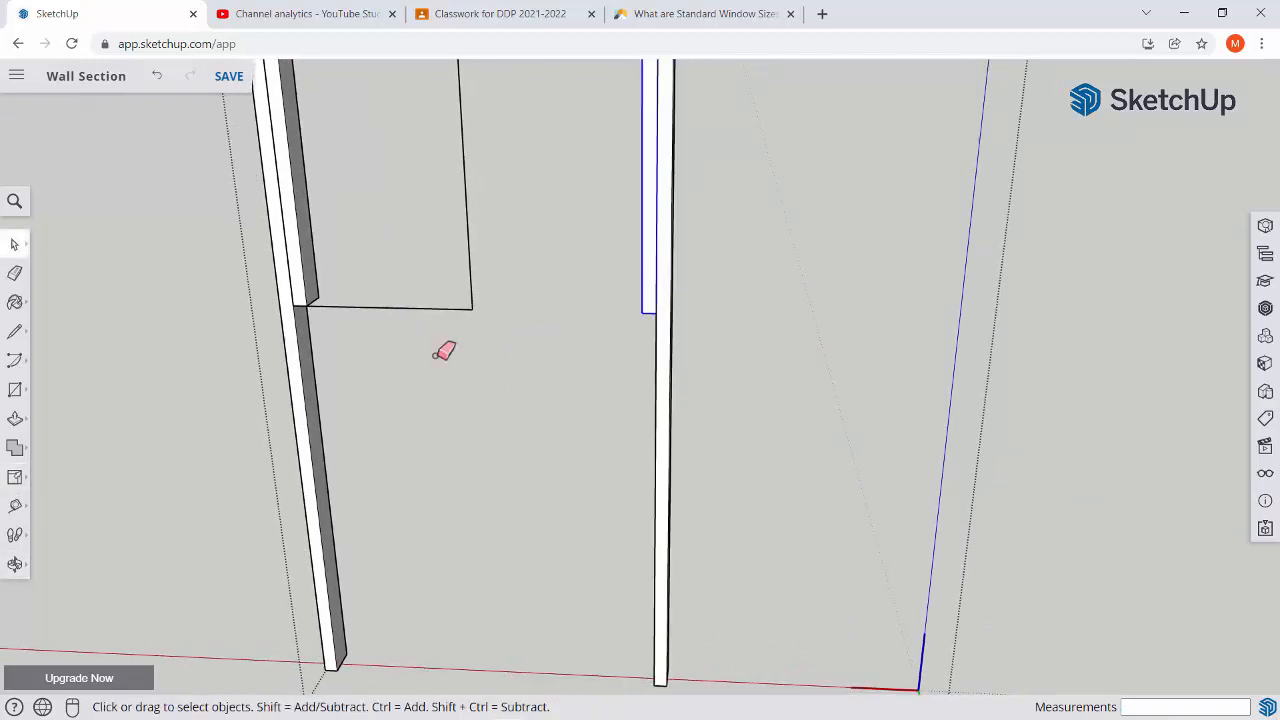
{"action": "left_click_drag", "start_coordinate": [433, 308], "coordinate": [479, 279]}
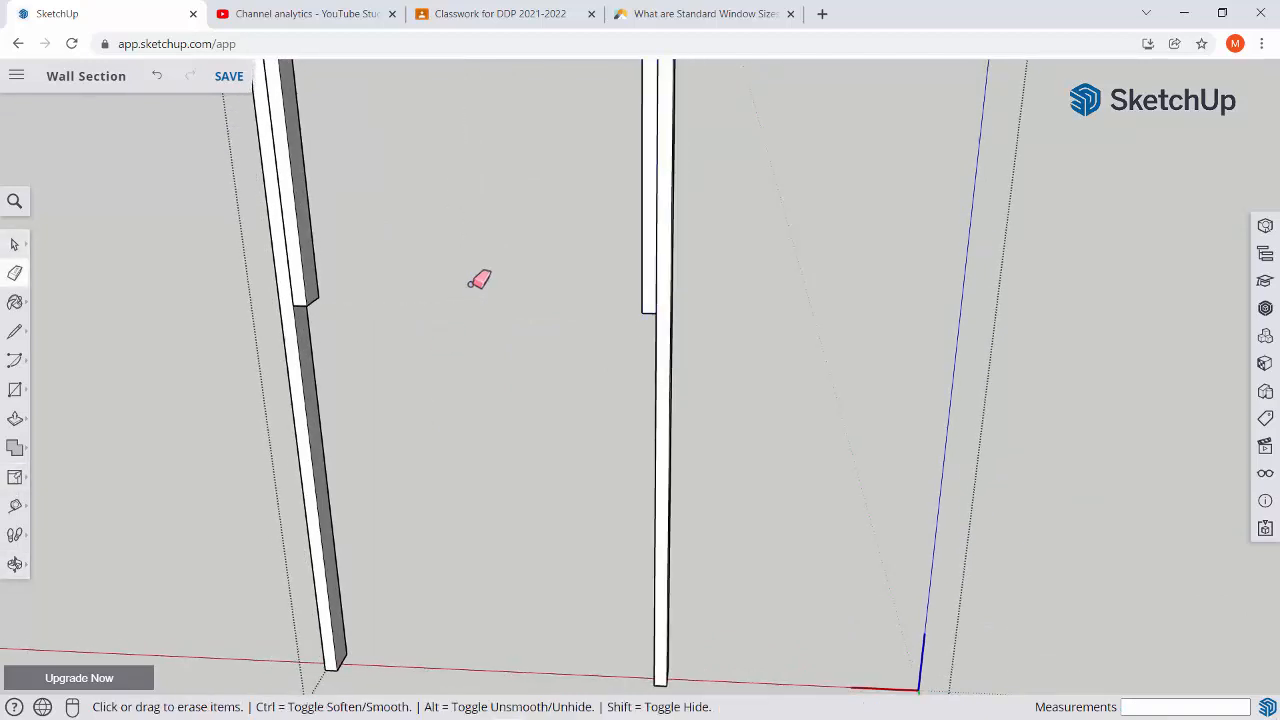
{"action": "key", "text": "space"}
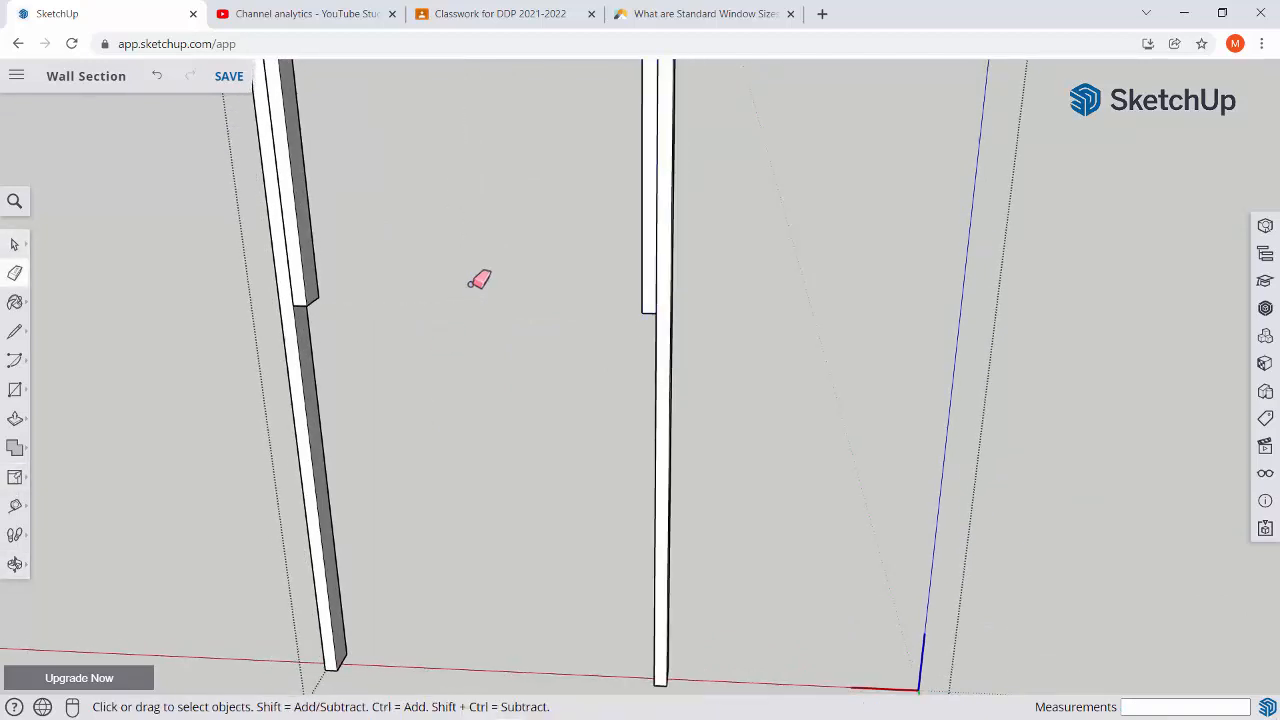
Rotate a copy of the left inner stud 90 degrees about its lower outer corner to form a horizontal sill.
{"action": "left_click", "coordinate": [306, 312]}
{"action": "mouse_move", "coordinate": [306, 314]}
{"action": "middle_mouse_down"}
{"action": "mouse_move", "coordinate": [583, 263]}
{"action": "mouse_move", "coordinate": [705, 358]}
{"action": "mouse_move", "coordinate": [654, 414]}
{"action": "mouse_move", "coordinate": [374, 443]}
{"action": "mouse_move", "coordinate": [331, 386]}
{"action": "mouse_move", "coordinate": [313, 316]}
{"action": "middle_mouse_up"}
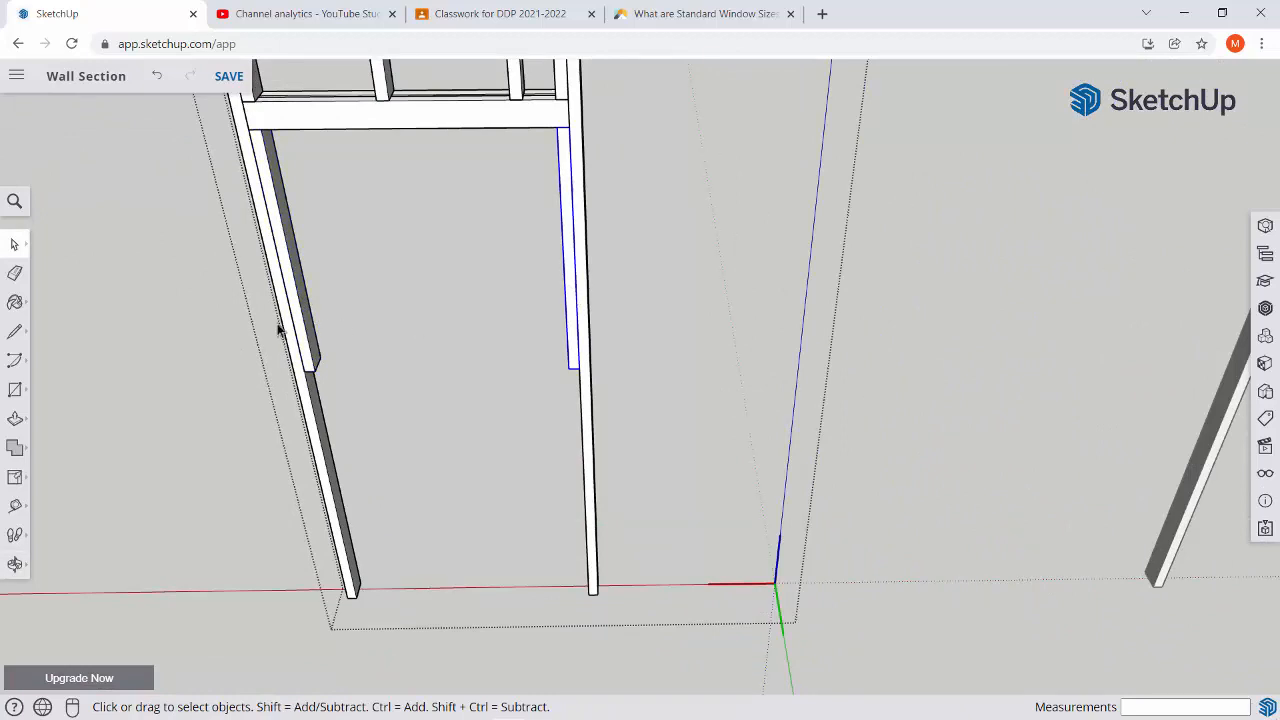
{"action": "scroll", "coordinate": [312, 355], "scroll_direction": "up", "scroll_amount": 3}
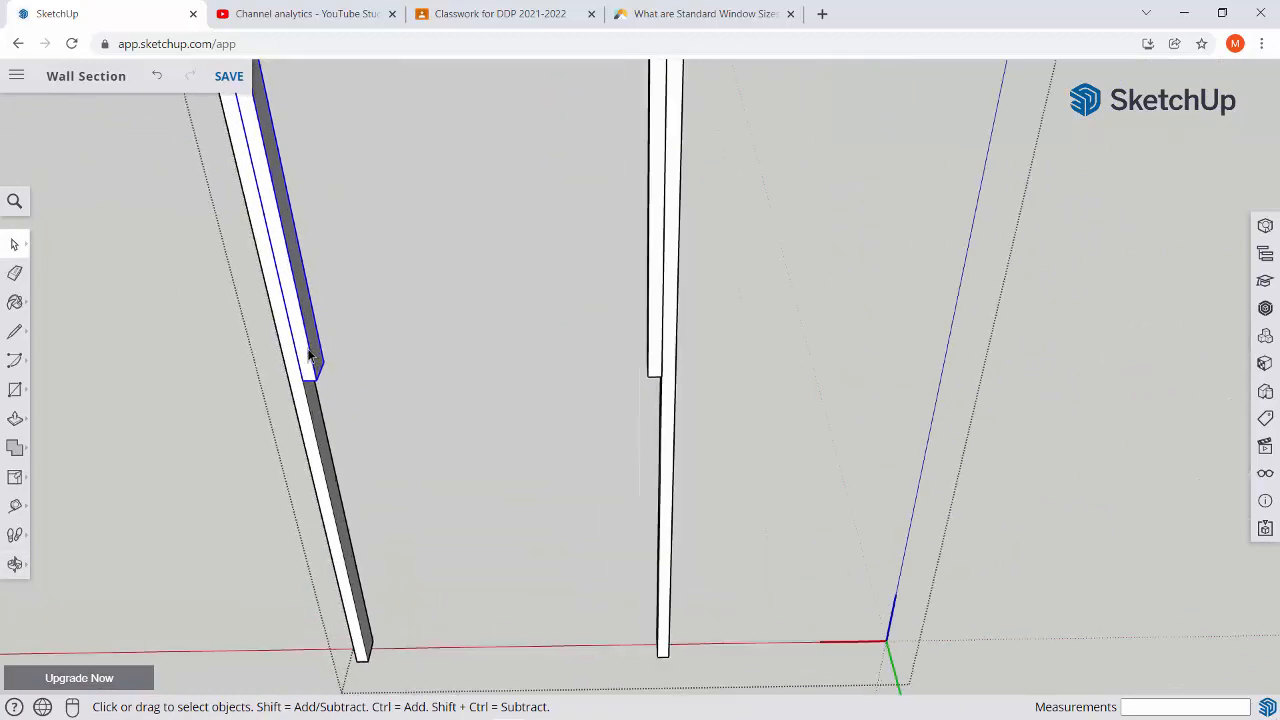
{"action": "scroll", "coordinate": [309, 366], "scroll_direction": "up", "scroll_amount": 2}
{"action": "key", "text": "q"}
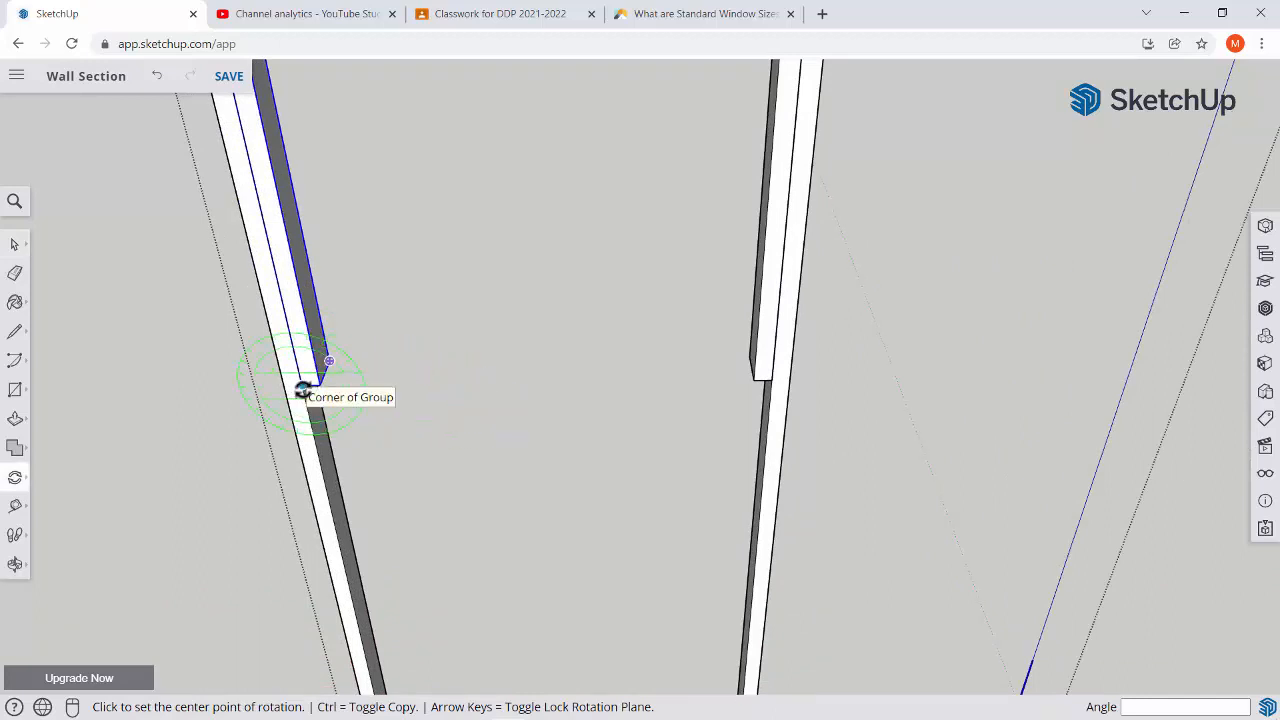
{"action": "scroll", "coordinate": [302, 390], "scroll_direction": "up", "scroll_amount": 3}
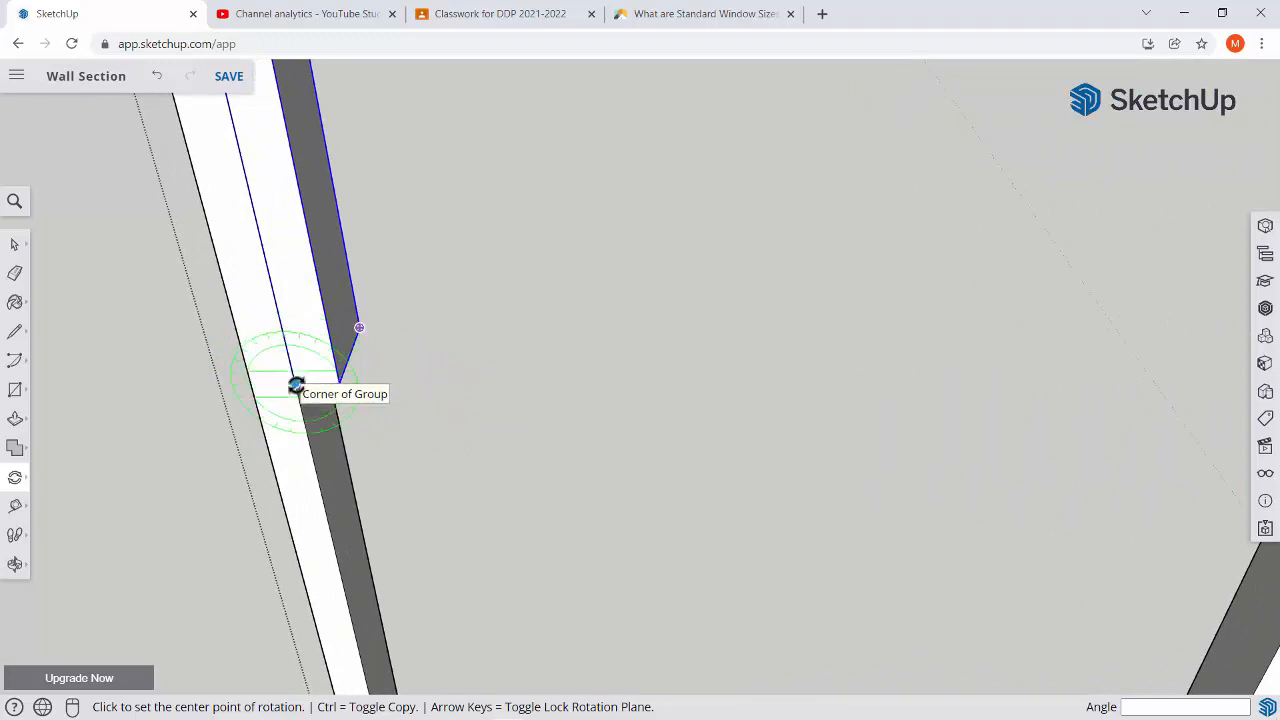
{"action": "left_click", "coordinate": [296, 385]}
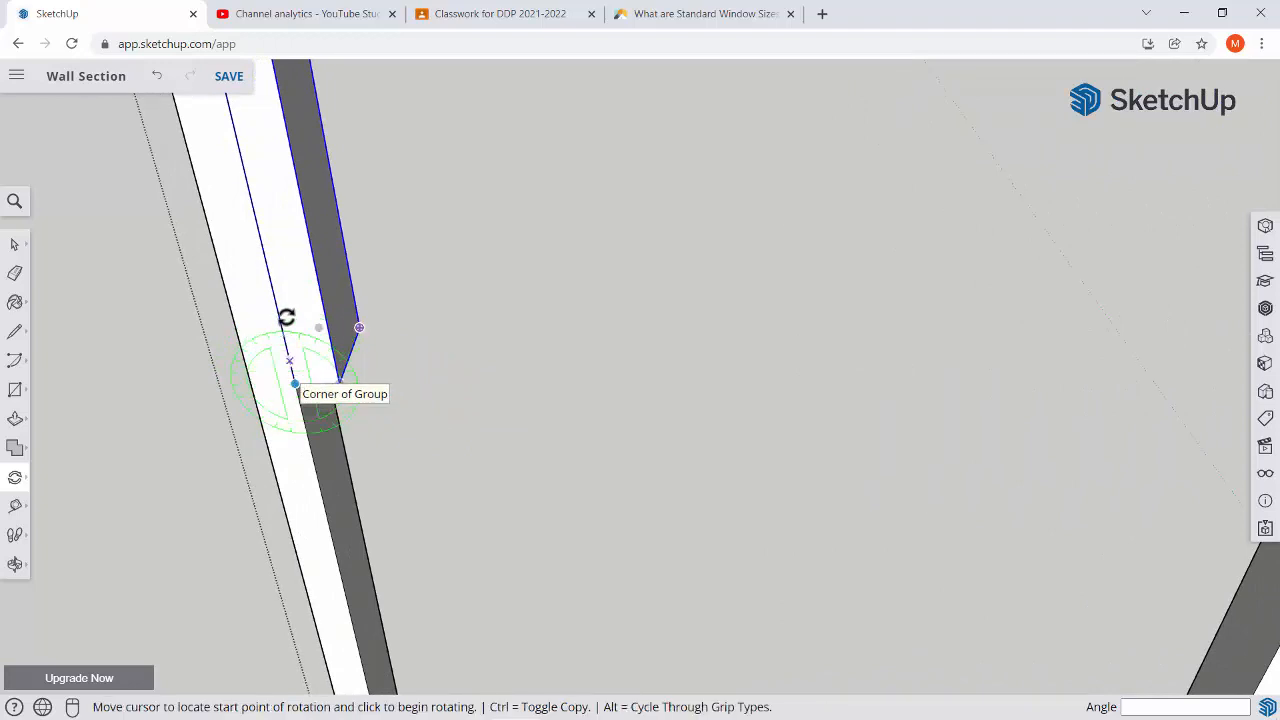
{"action": "left_click", "coordinate": [257, 225]}
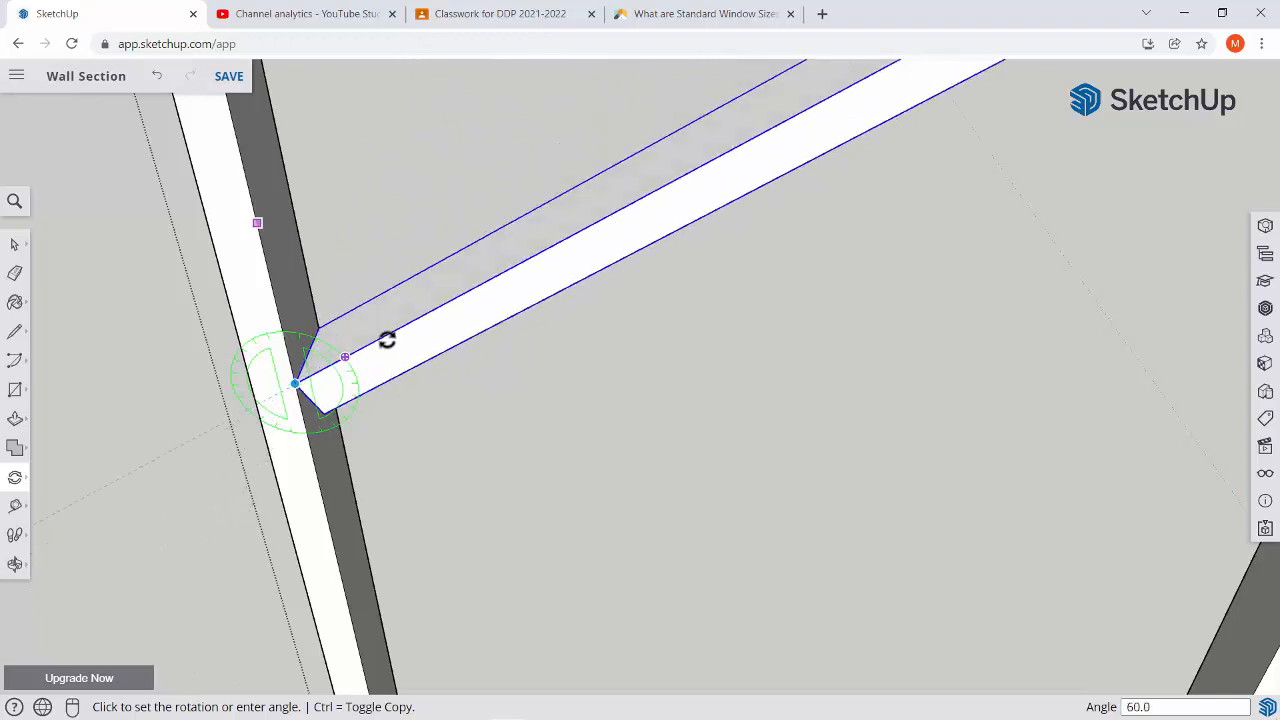
{"action": "key", "text": "ctrl"}
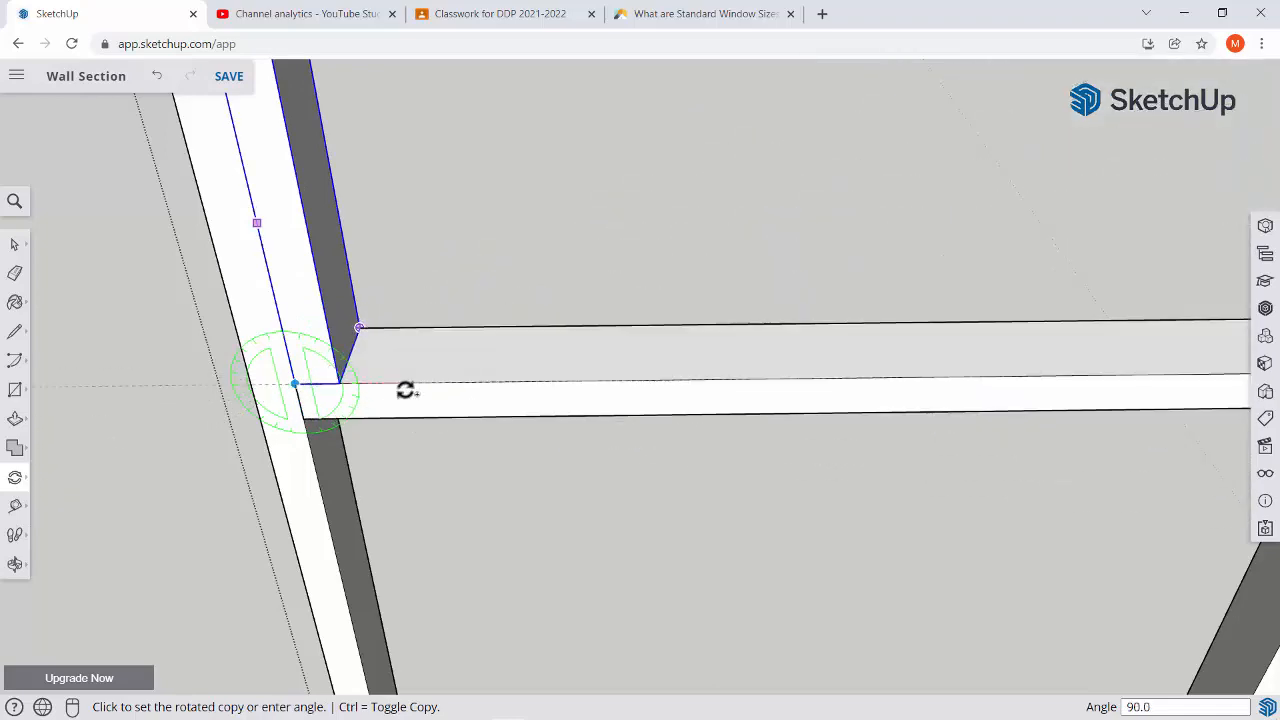
{"action": "left_click", "coordinate": [405, 390]}
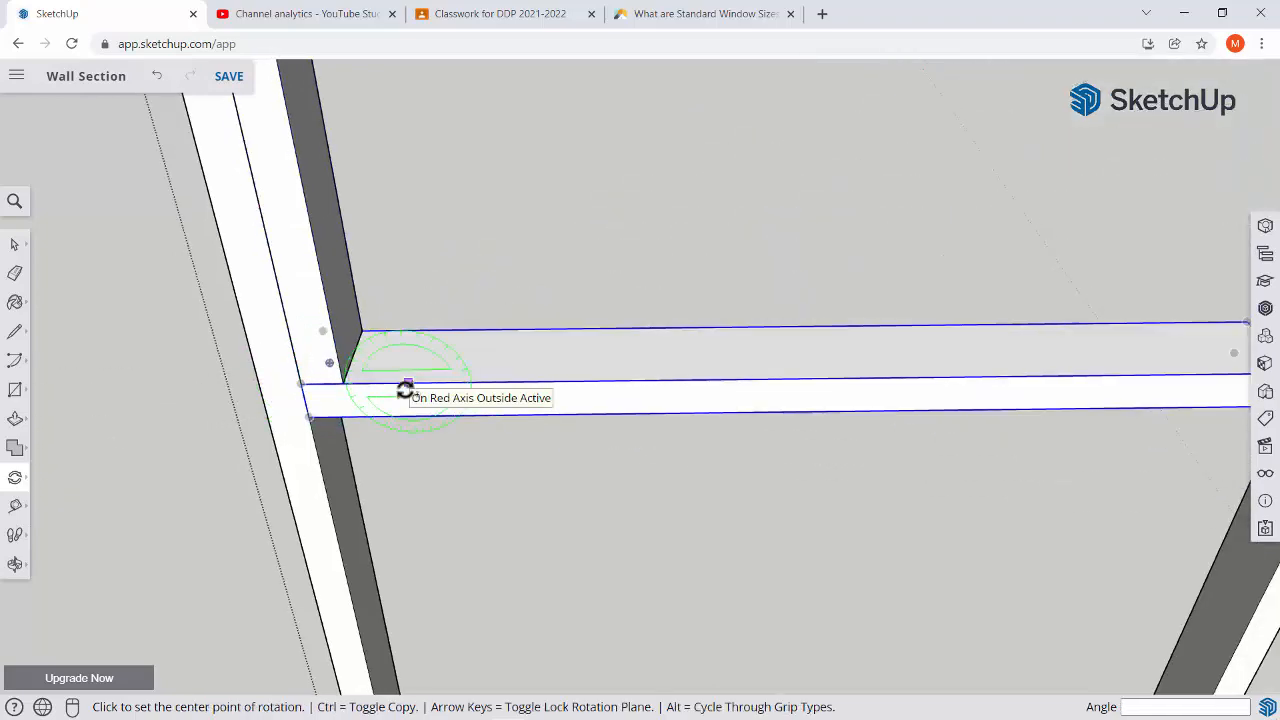
Scale the horizontal sill lengthwise so it spans beneath the right inner stud to the right outer stud.
{"action": "scroll", "coordinate": [405, 388], "scroll_direction": "down", "scroll_amount": 5}
{"action": "middle_click_drag", "start_coordinate": [515, 385], "coordinate": [555, 302]}
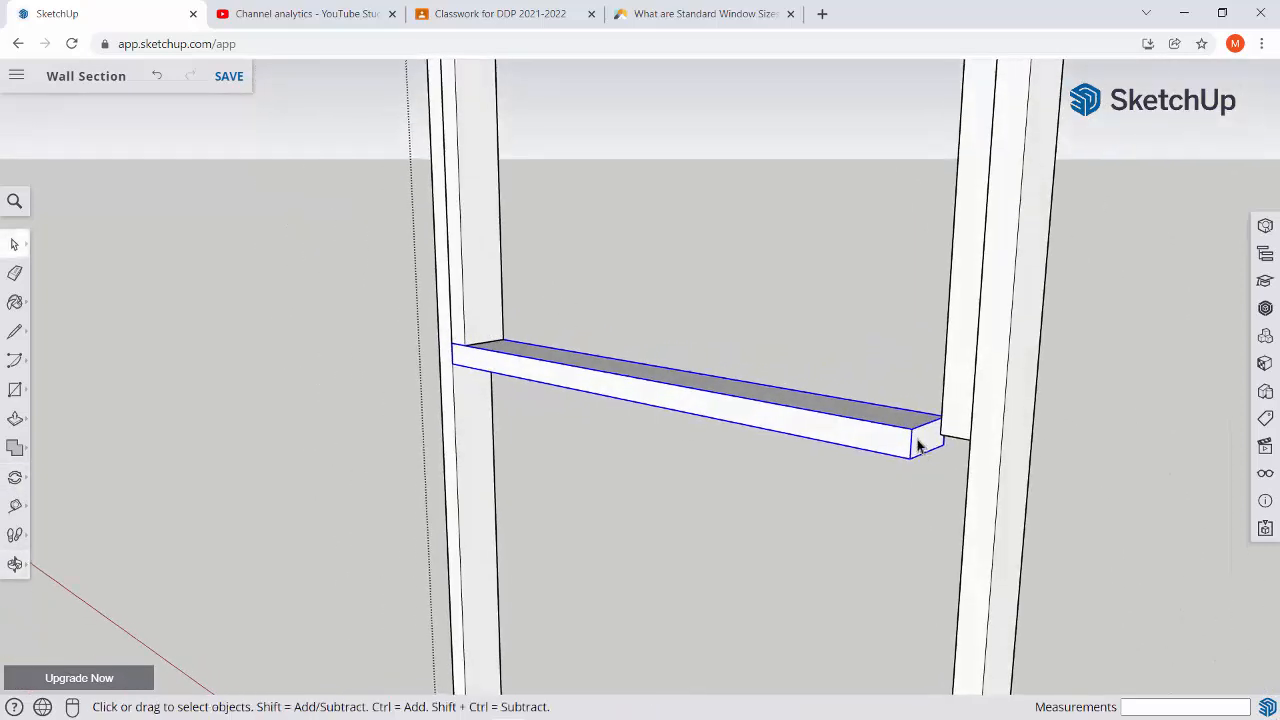
{"action": "key", "text": "s"}
{"action": "scroll", "coordinate": [918, 445], "scroll_direction": "up", "scroll_amount": 2}
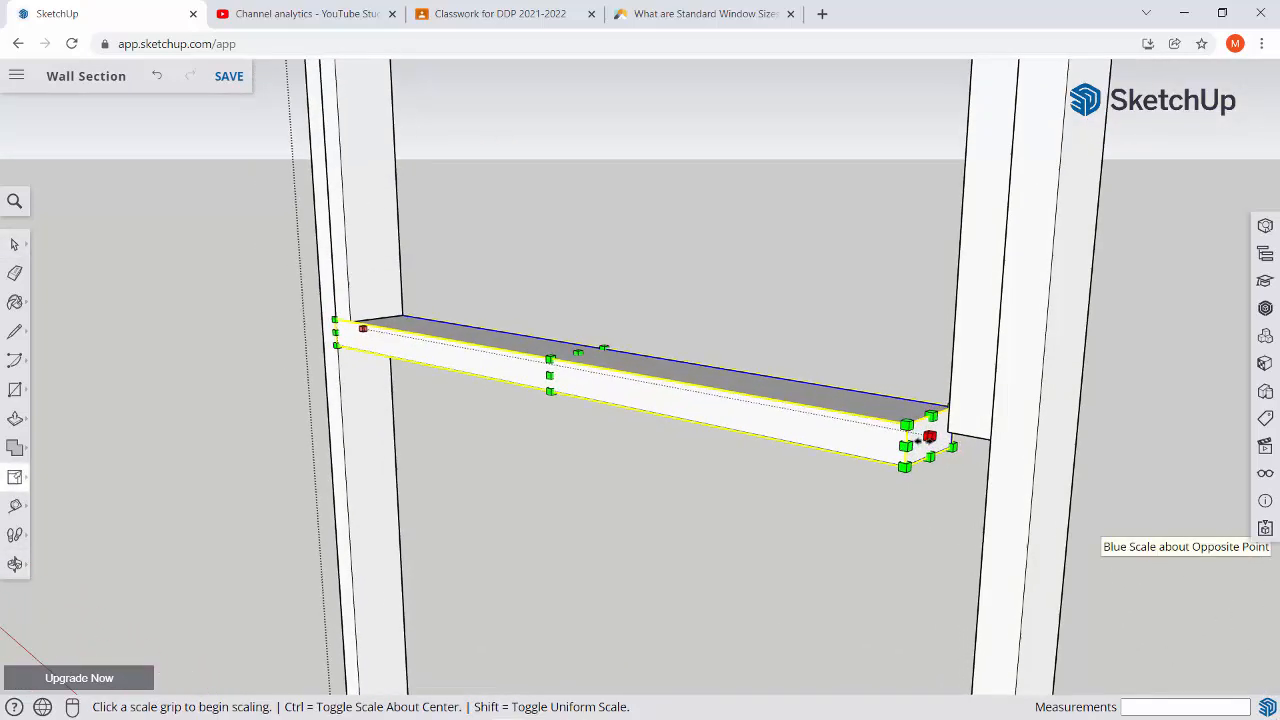
{"action": "left_click", "coordinate": [918, 440]}
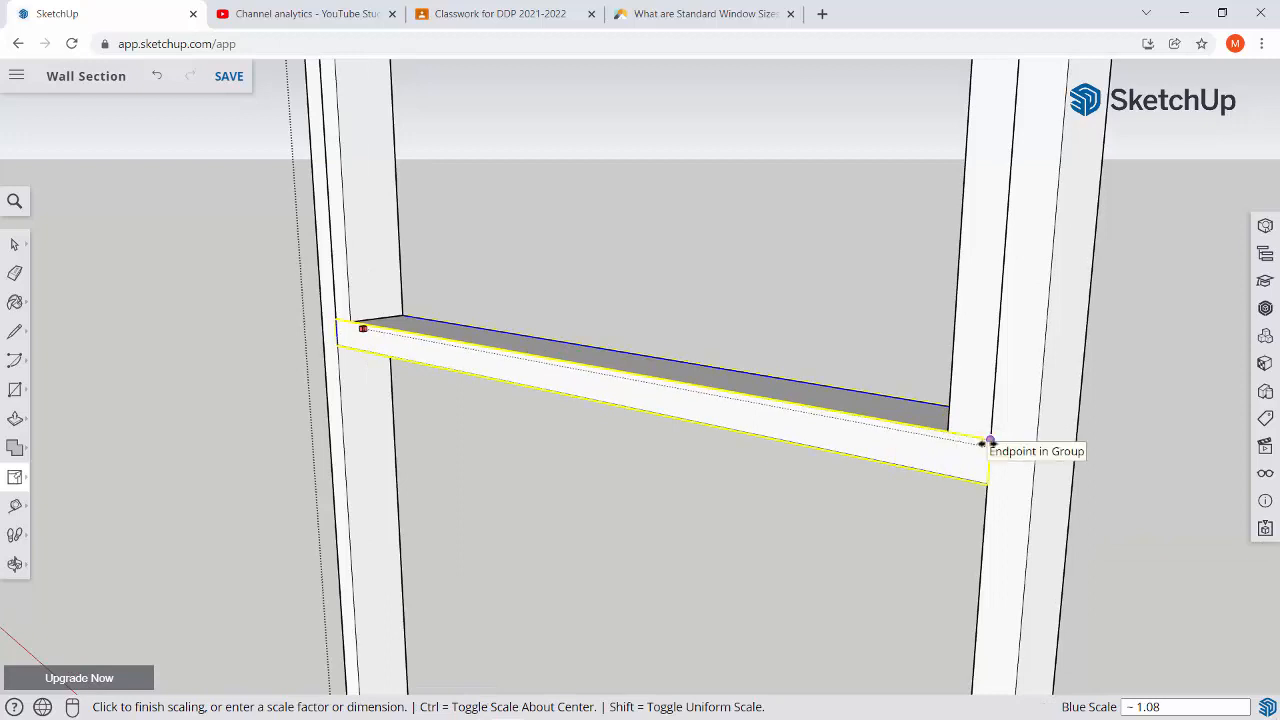
{"action": "left_click", "coordinate": [989, 443]}
{"action": "middle_click_drag", "start_coordinate": [989, 443], "coordinate": [1072, 574]}
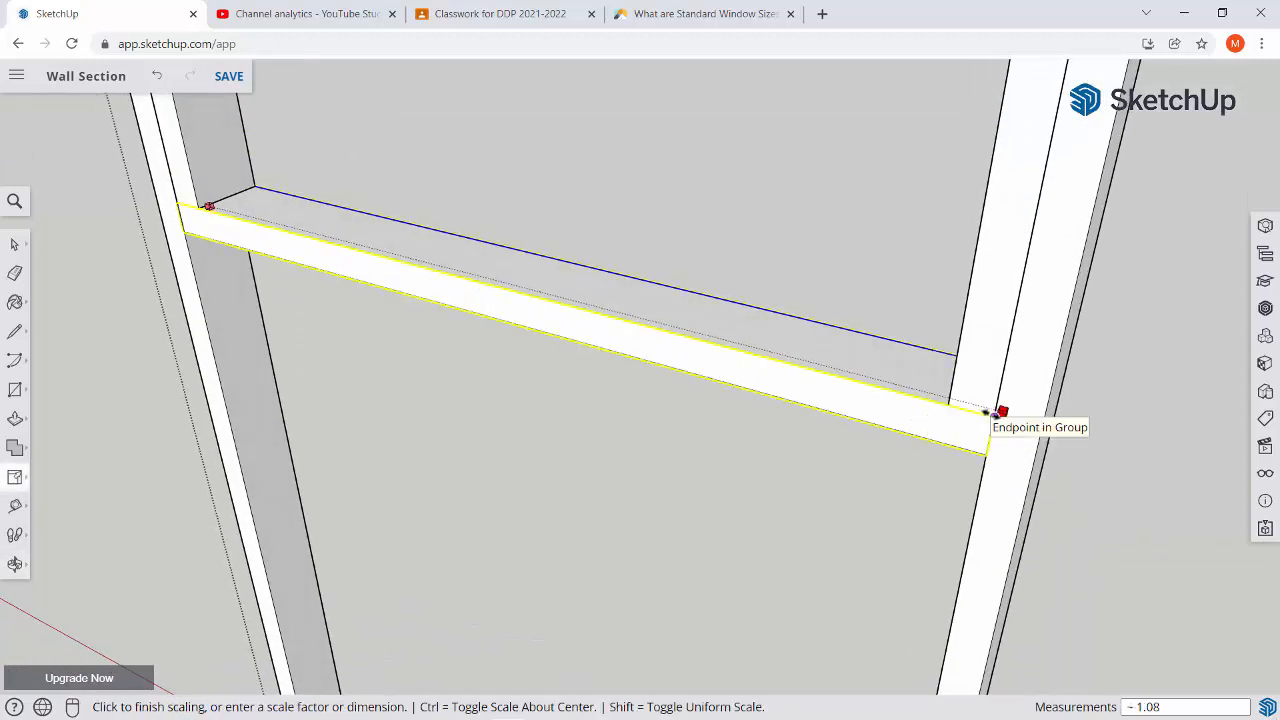
{"action": "left_click", "coordinate": [990, 412]}
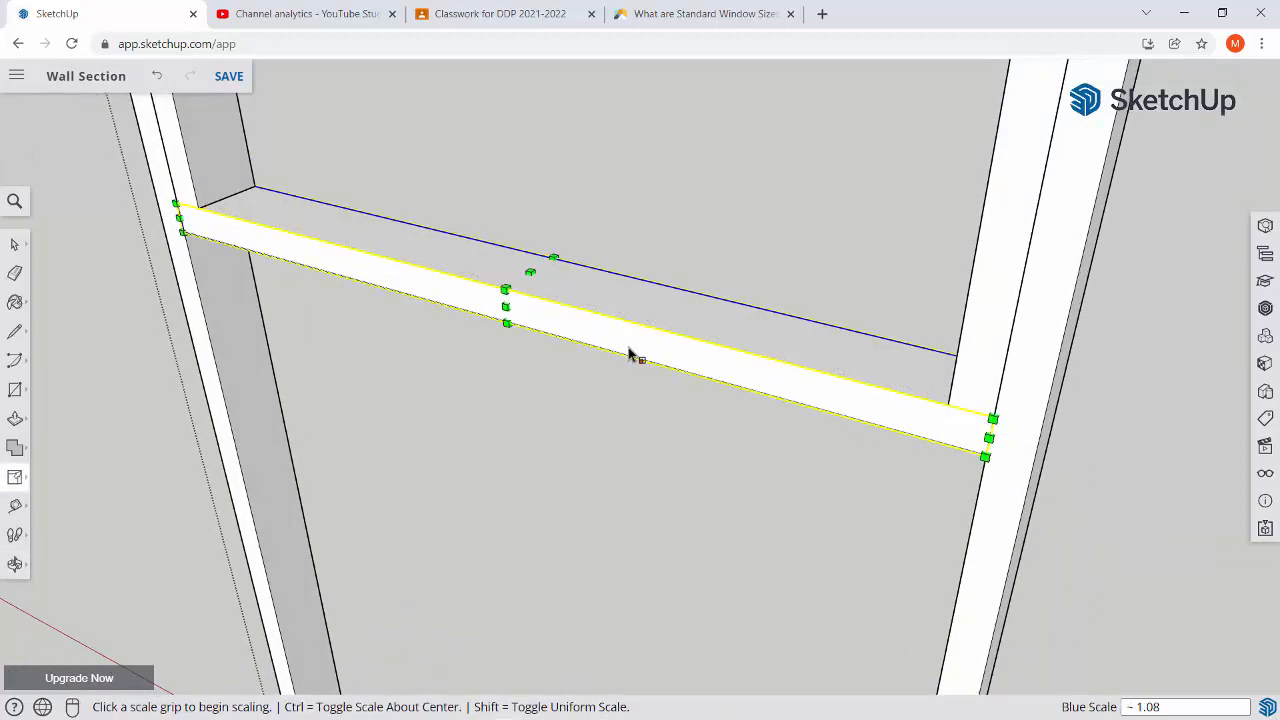
{"action": "key", "text": "space"}
Examine the sill's fit between the outer studs and beneath the inner studs from several angles.
{"action": "middle_click_drag", "start_coordinate": [551, 360], "coordinate": [833, 316]}
{"action": "scroll", "coordinate": [729, 337], "scroll_direction": "down", "scroll_amount": 5}
{"action": "middle_click_drag", "start_coordinate": [729, 337], "coordinate": [686, 609]}
{"action": "scroll", "coordinate": [621, 458], "scroll_direction": "down", "scroll_amount": 1}
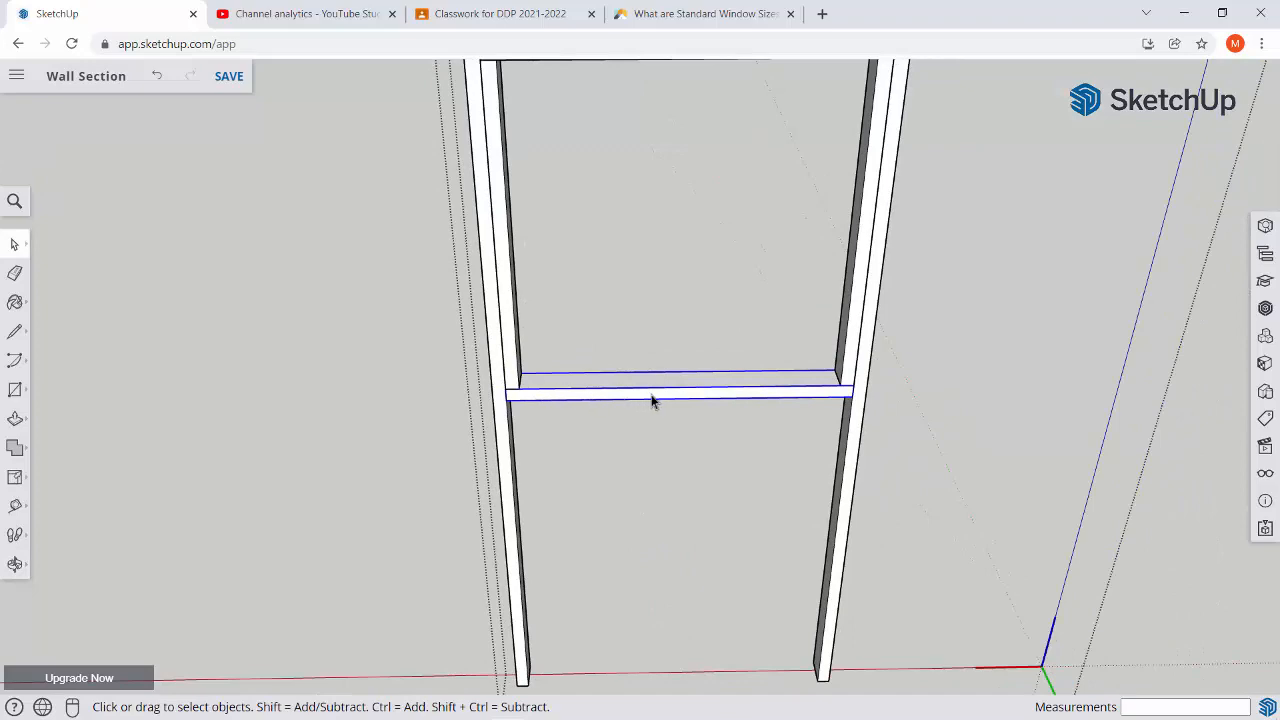
{"action": "middle_click_drag", "start_coordinate": [818, 386], "coordinate": [557, 374]}
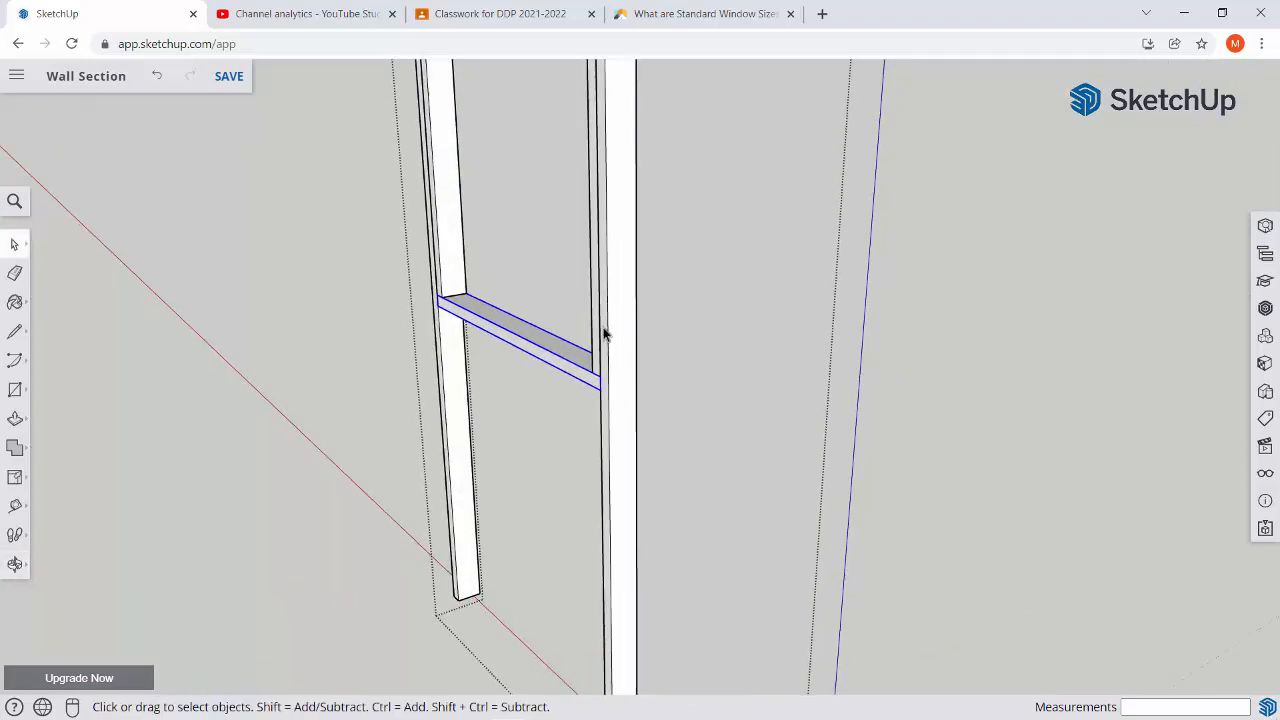
{"action": "left_click", "coordinate": [613, 341]}
{"action": "left_click", "coordinate": [568, 373]}
{"action": "middle_click_drag", "start_coordinate": [564, 369], "coordinate": [697, 430]}
{"action": "scroll", "coordinate": [770, 475], "scroll_direction": "down", "scroll_amount": 5}
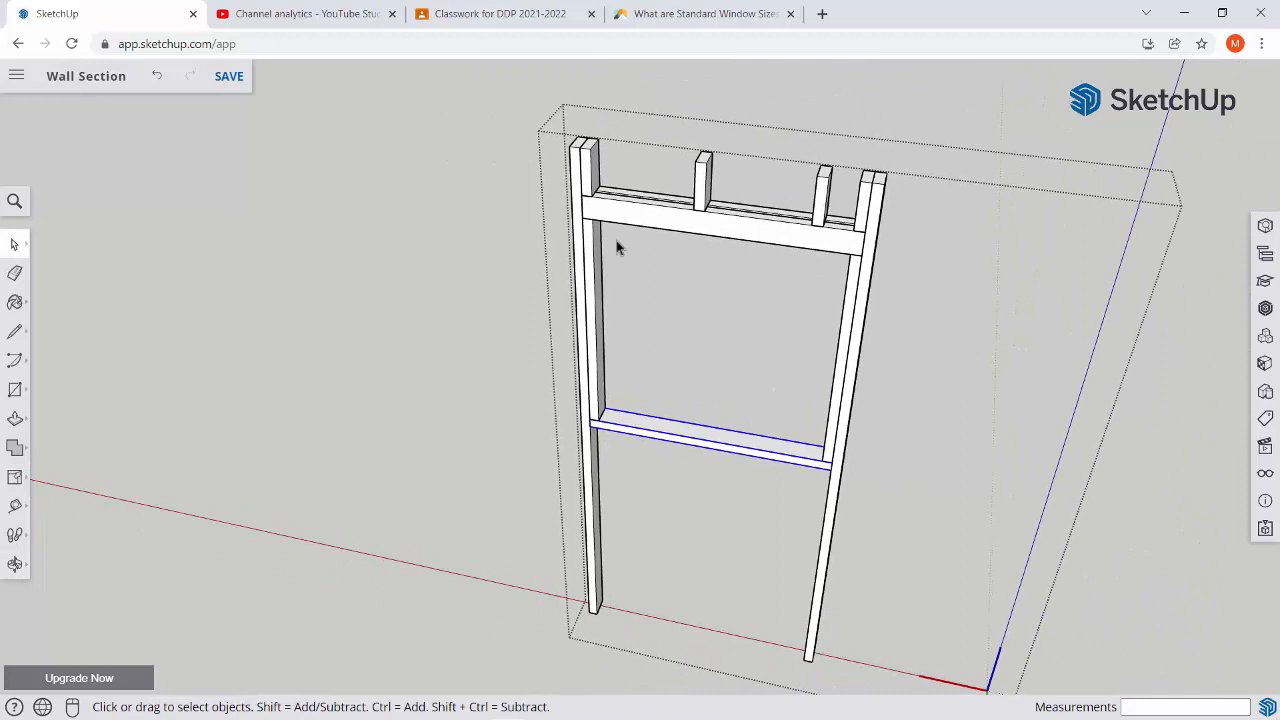
Copy the four short studs above the header 4 feet straight down so their tops meet the underside of the sill.
{"action": "left_click", "coordinate": [598, 180]}
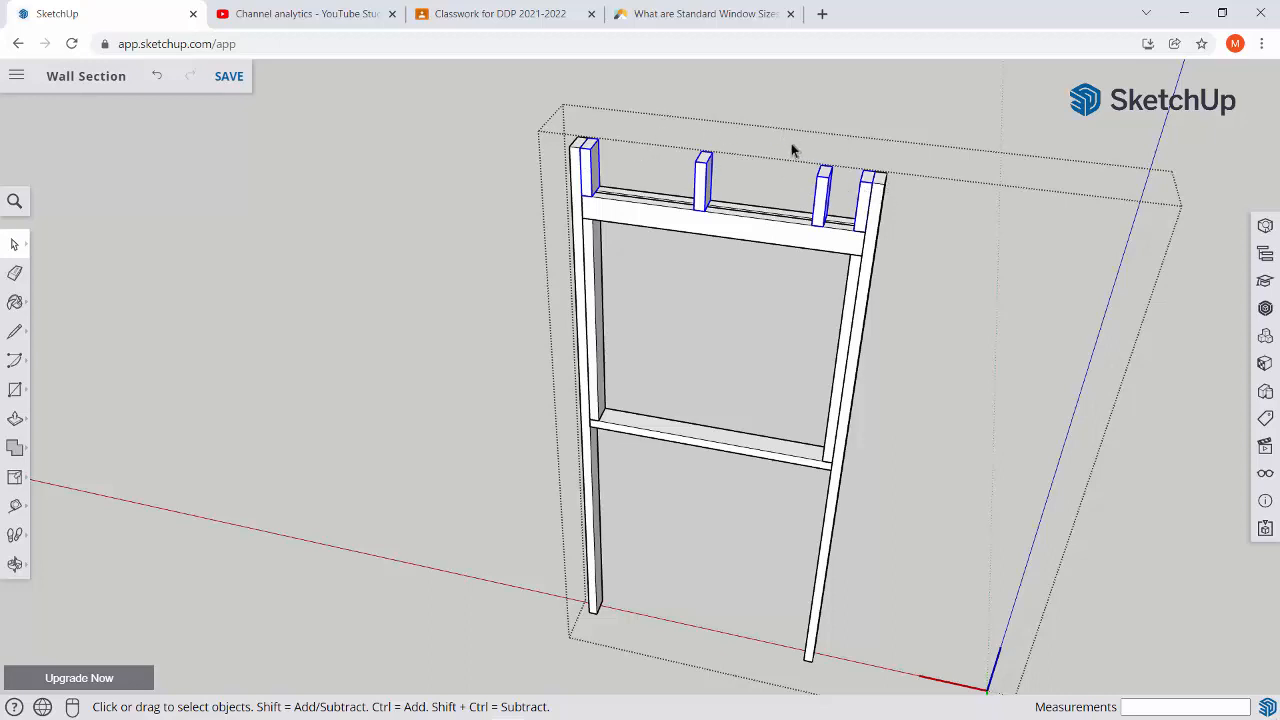
{"action": "left_click", "coordinate": [636, 170]}
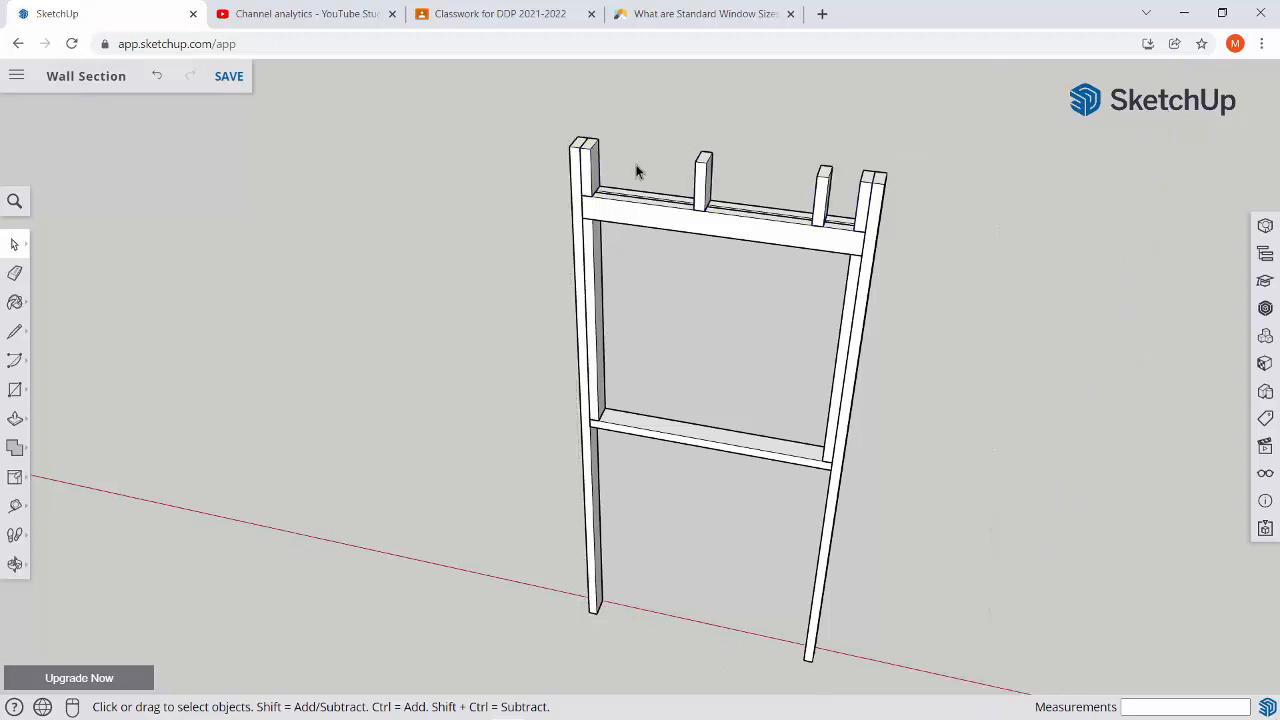
{"action": "left_click", "coordinate": [589, 183]}
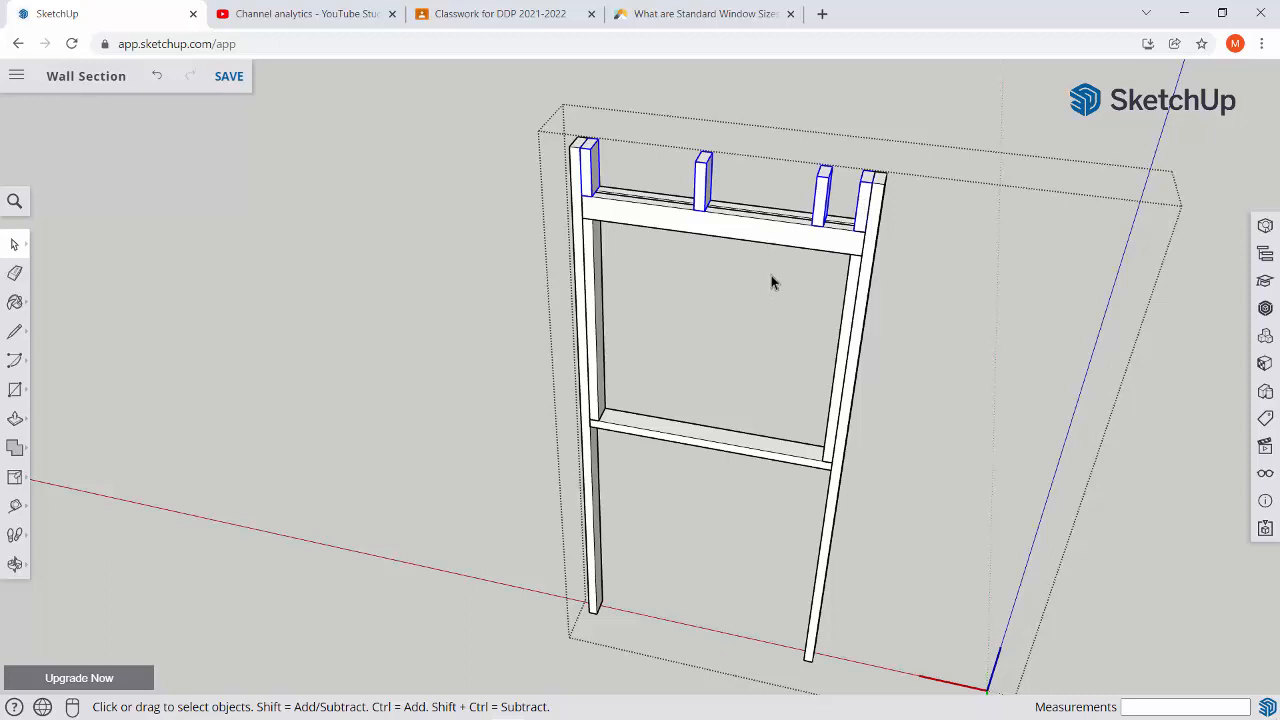
{"action": "key", "text": "m"}
{"action": "key", "text": "ctrl"}
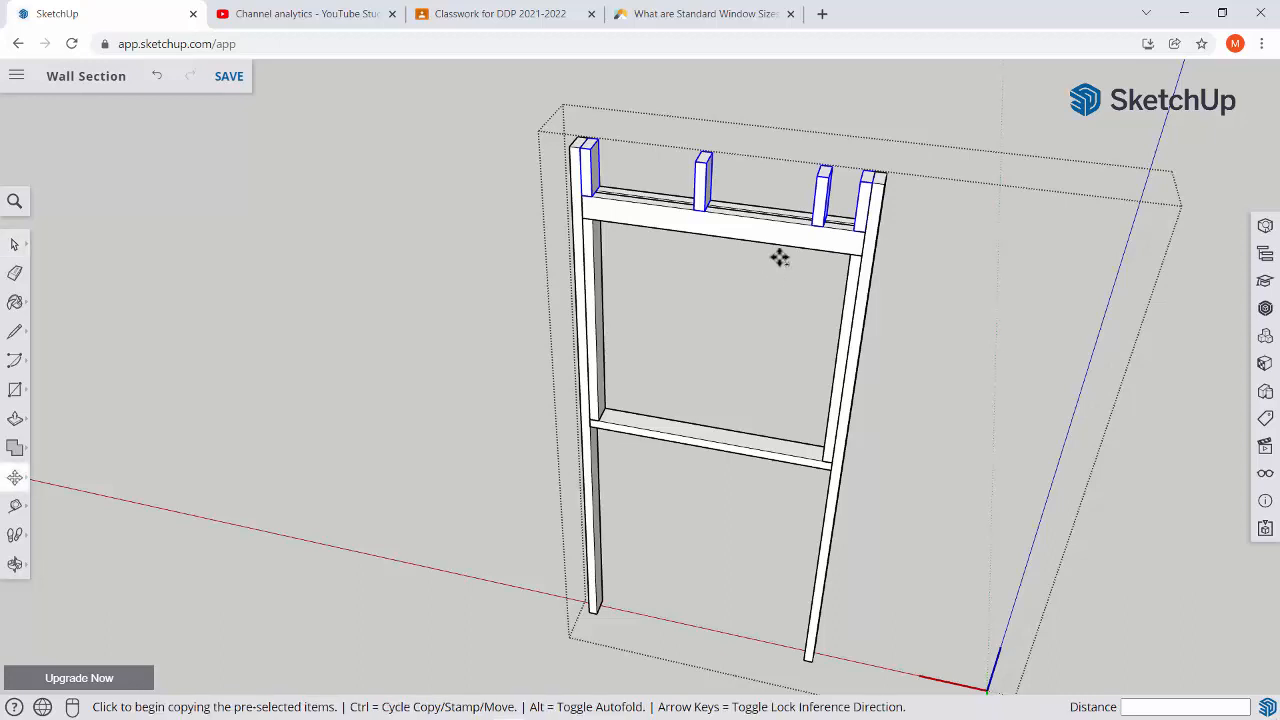
{"action": "scroll", "coordinate": [866, 202], "scroll_direction": "up", "scroll_amount": 3}
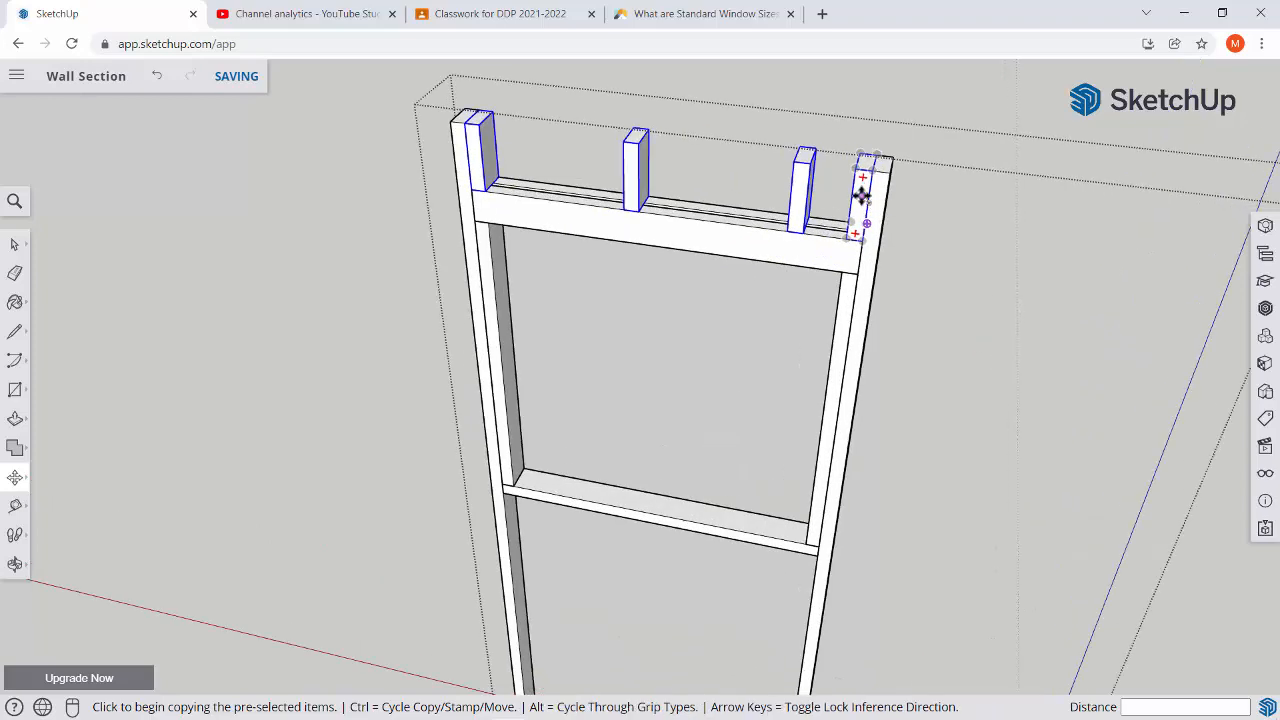
{"action": "scroll", "coordinate": [866, 192], "scroll_direction": "up", "scroll_amount": 3}
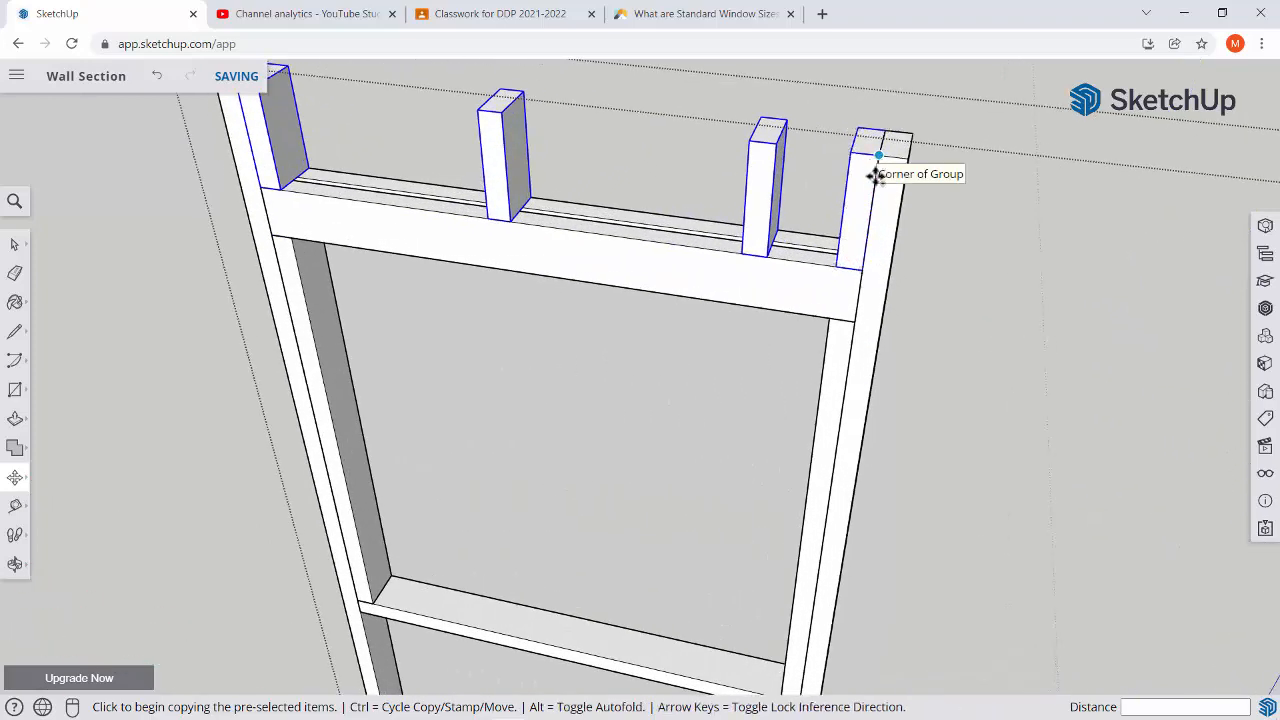
{"action": "left_click", "coordinate": [876, 174]}
{"action": "scroll", "coordinate": [866, 294], "scroll_direction": "down", "scroll_amount": 5}
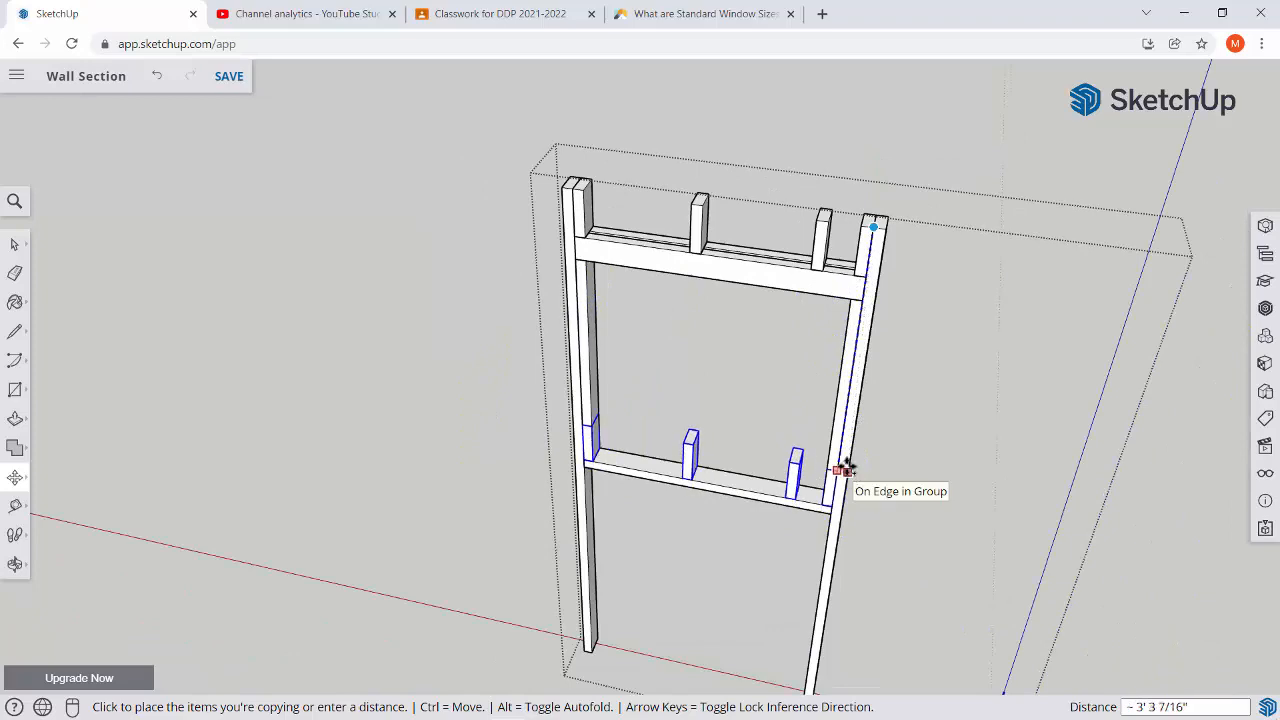
{"action": "scroll", "coordinate": [836, 472], "scroll_direction": "up", "scroll_amount": 1}
{"action": "scroll", "coordinate": [836, 478], "scroll_direction": "up", "scroll_amount": 2}
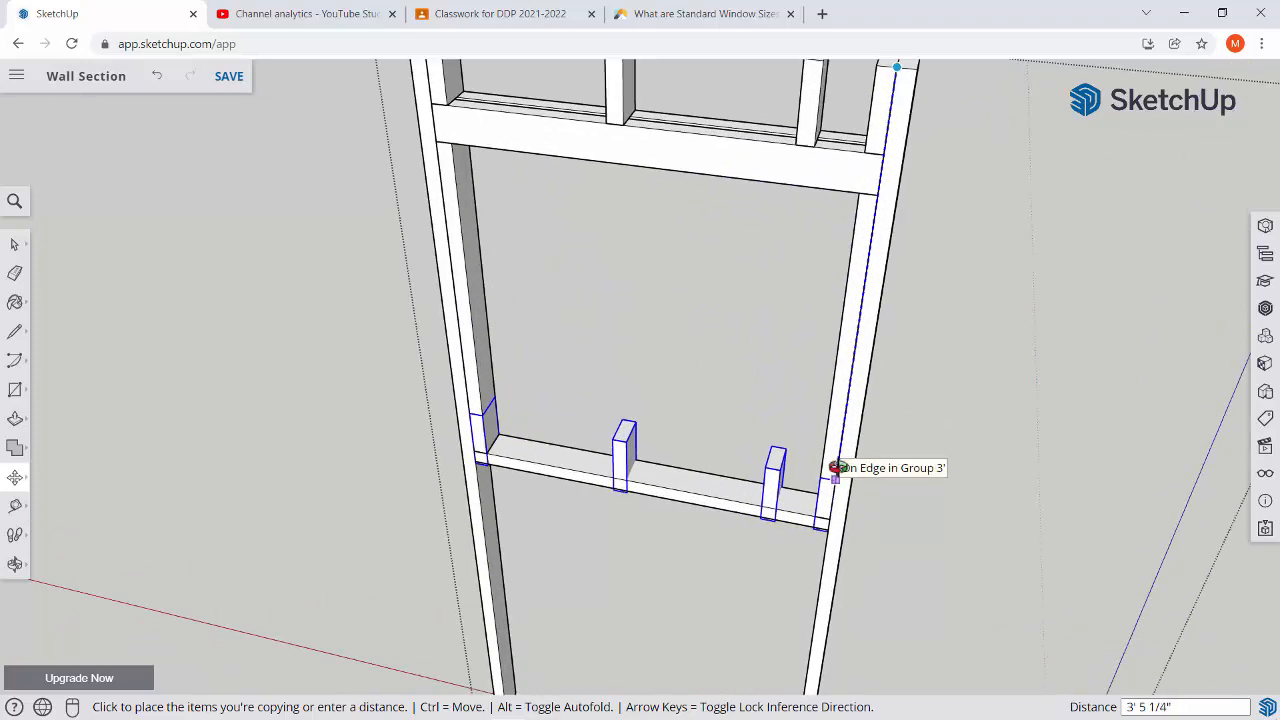
{"action": "middle_click_drag", "start_coordinate": [834, 466], "coordinate": [840, 371]}
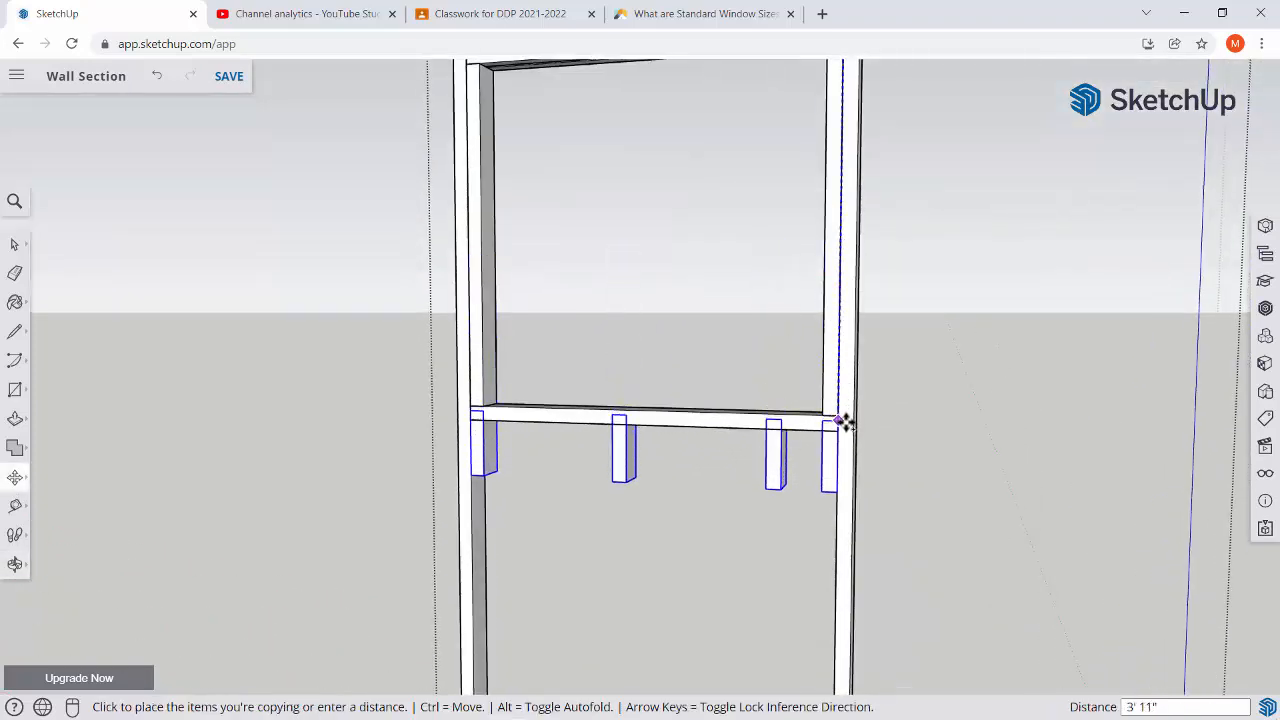
{"action": "scroll", "coordinate": [838, 430], "scroll_direction": "up", "scroll_amount": 3}
{"action": "scroll", "coordinate": [837, 430], "scroll_direction": "up", "scroll_amount": 1}
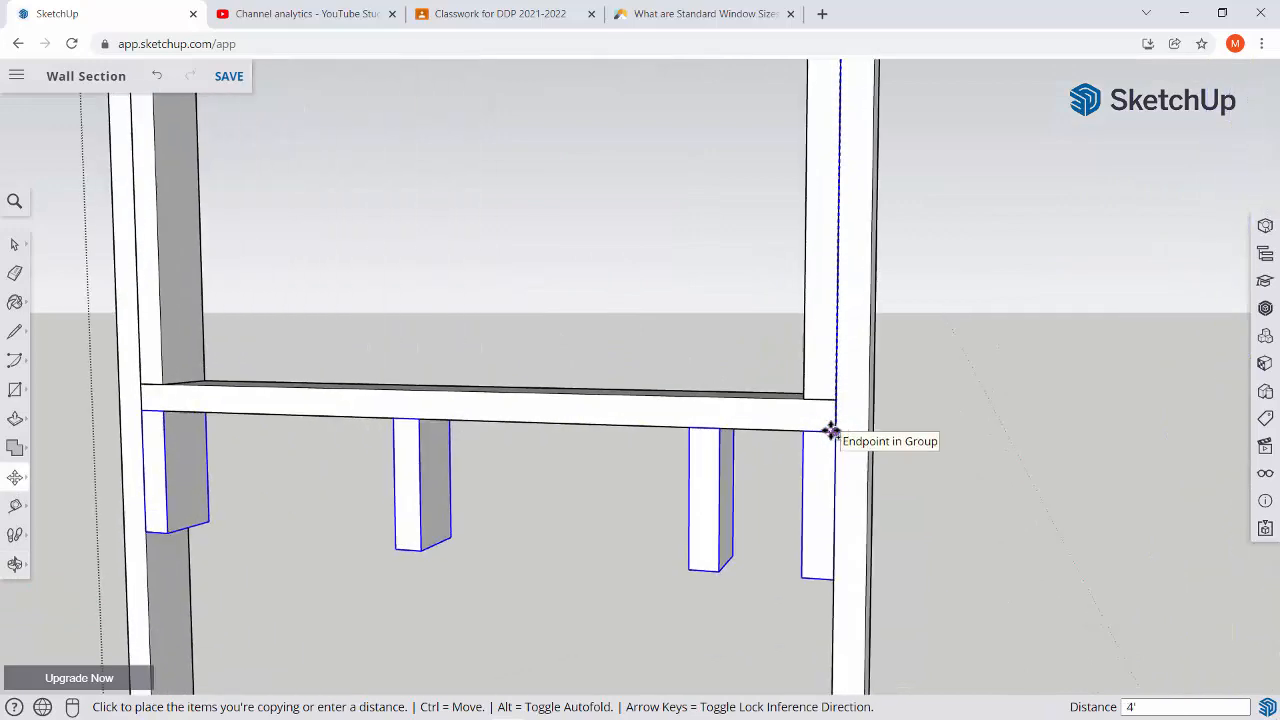
{"action": "left_click", "coordinate": [817, 431]}
Scale the four copied studs vertically by about 6.43 to reach the outer studs' bottom ends, and finish editing the frame.
{"action": "scroll", "coordinate": [678, 451], "scroll_direction": "down", "scroll_amount": 3}
{"action": "scroll", "coordinate": [678, 451], "scroll_direction": "down", "scroll_amount": 5}
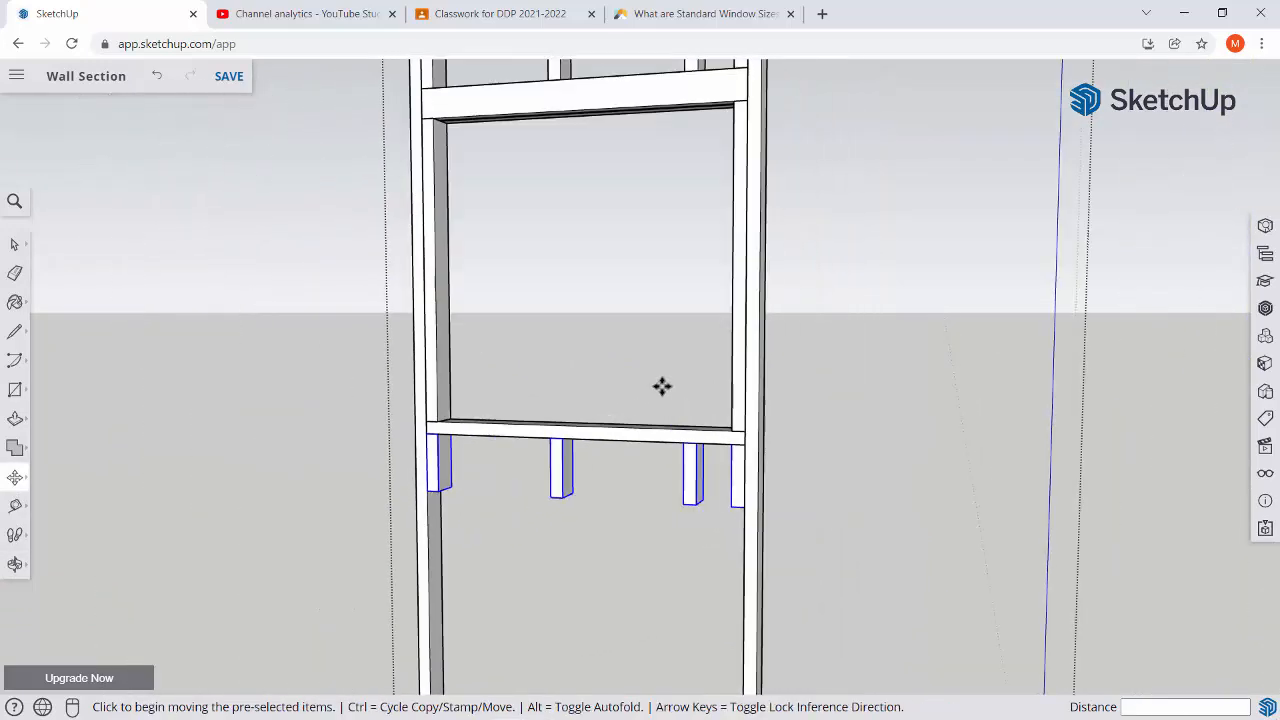
{"action": "middle_click_drag", "start_coordinate": [660, 386], "coordinate": [707, 363]}
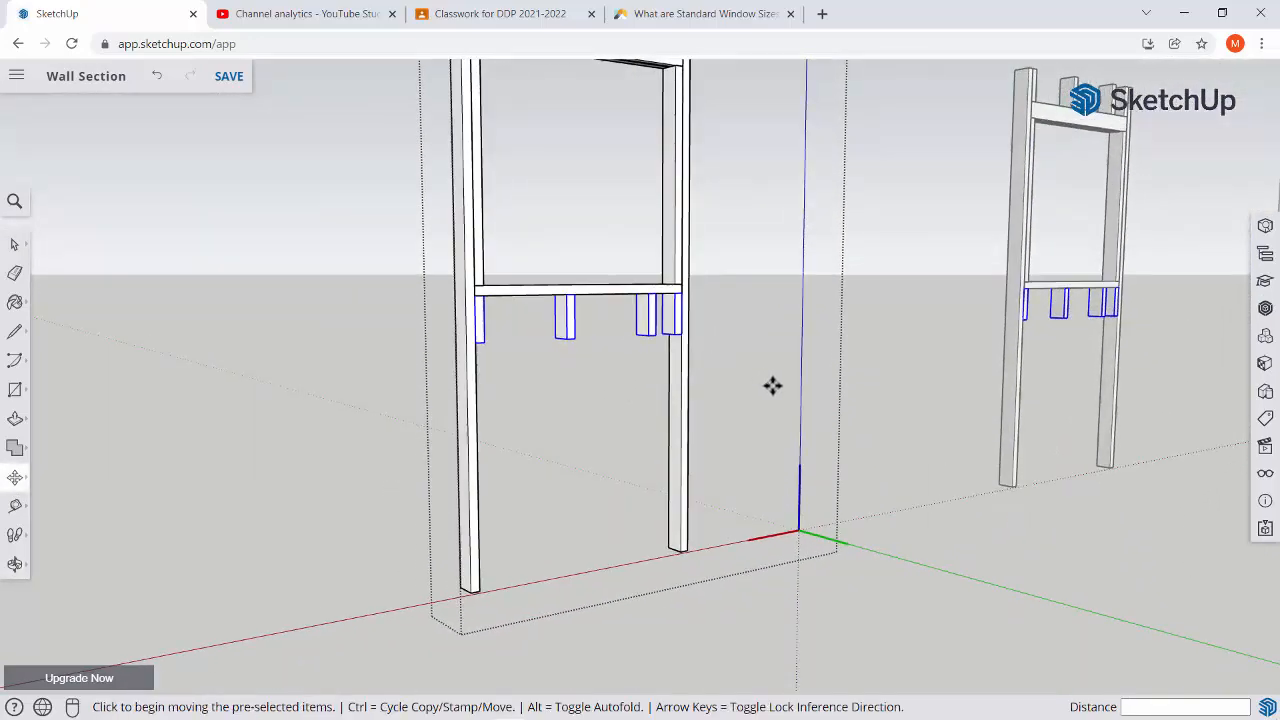
{"action": "scroll", "coordinate": [511, 331], "scroll_direction": "up", "scroll_amount": 1}
{"action": "scroll", "coordinate": [511, 331], "scroll_direction": "up", "scroll_amount": 1}
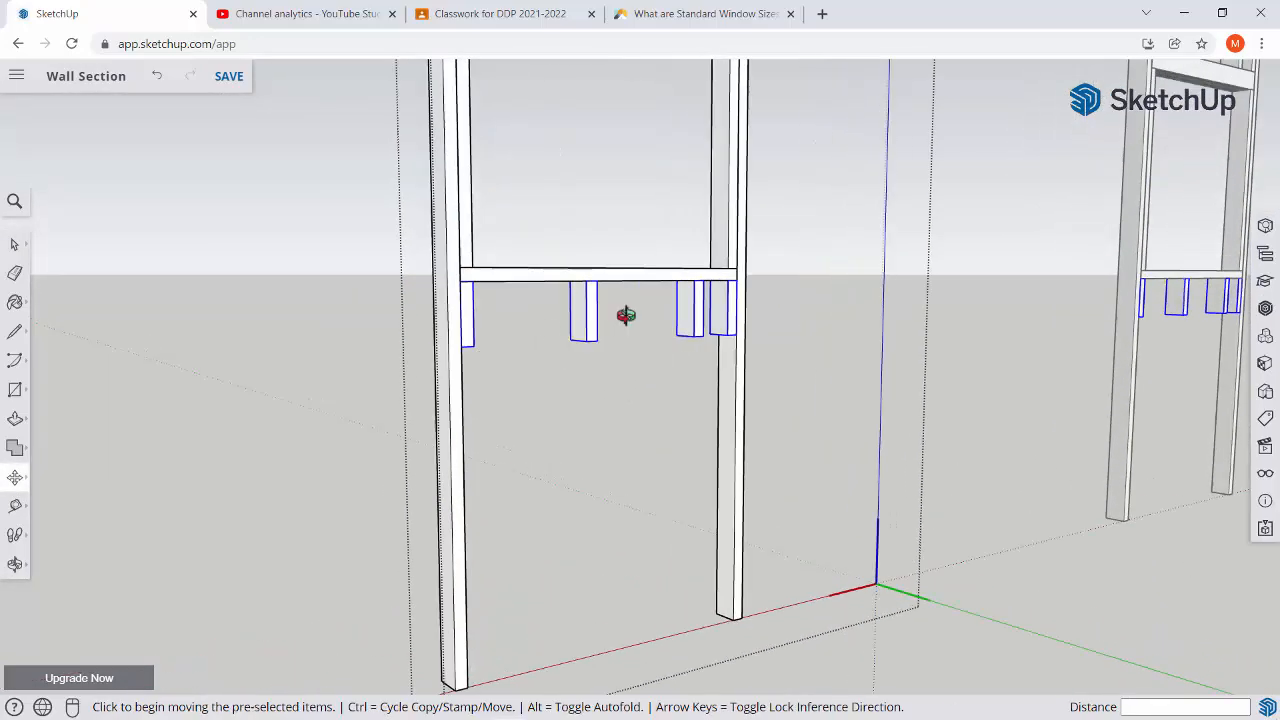
{"action": "middle_click_drag", "start_coordinate": [617, 317], "coordinate": [386, 423]}
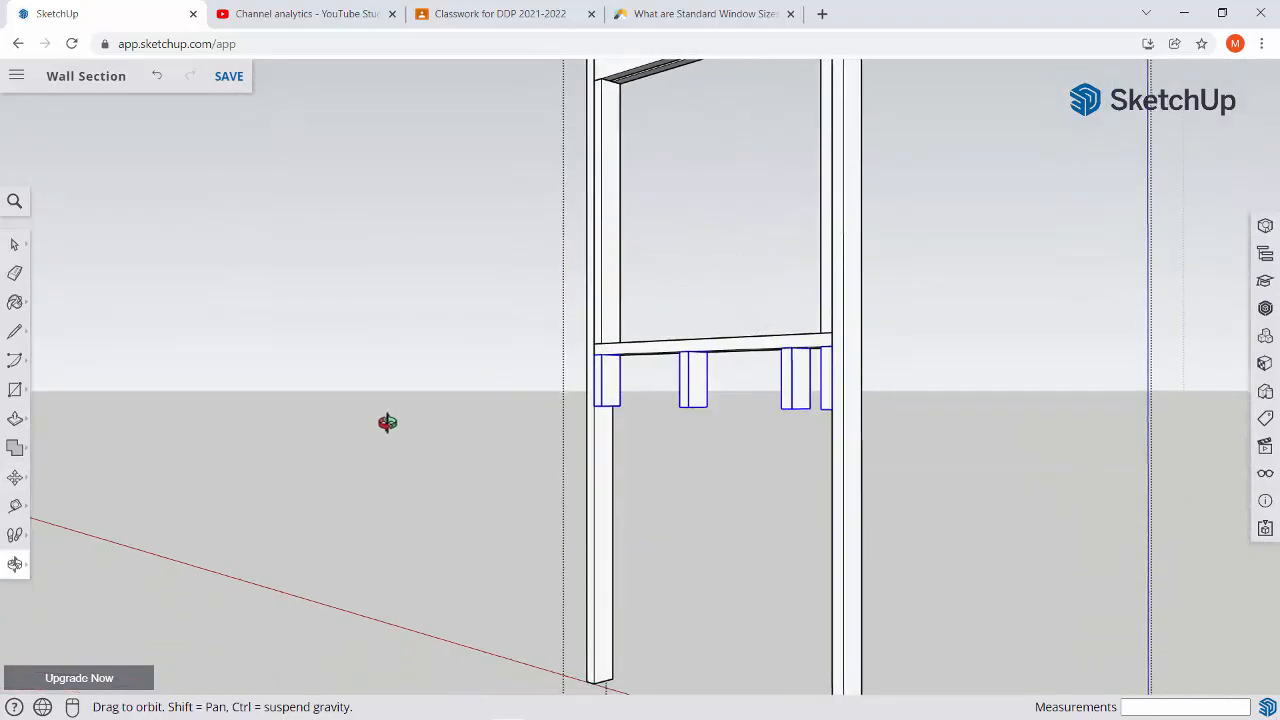
{"action": "middle_click_drag", "start_coordinate": [594, 437], "coordinate": [557, 300]}
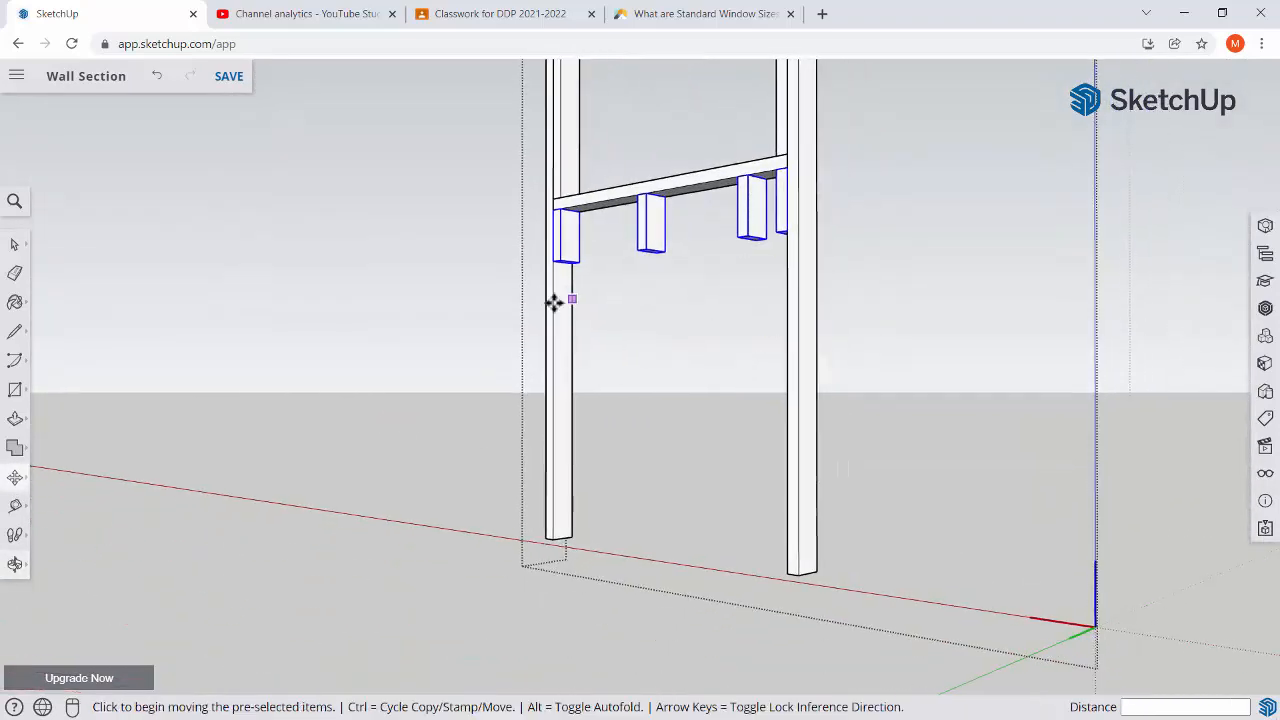
{"action": "key", "text": "s"}
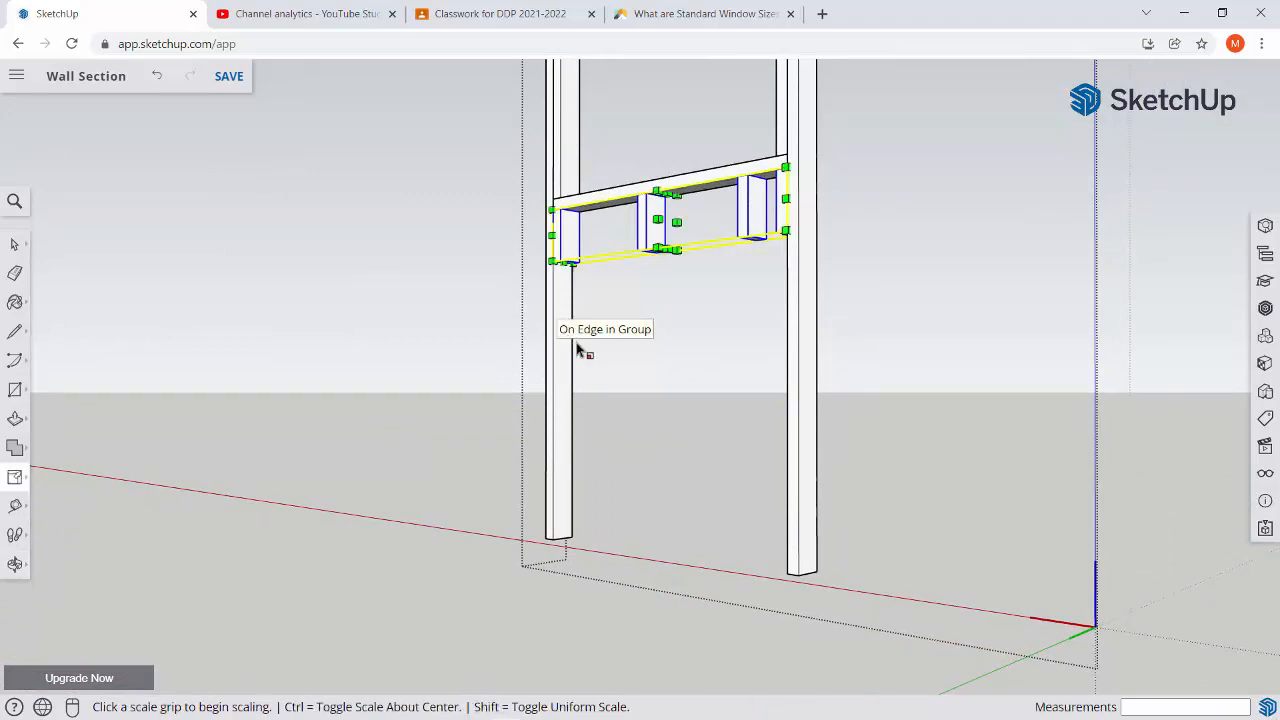
{"action": "scroll", "coordinate": [651, 262], "scroll_direction": "up", "scroll_amount": 3}
{"action": "scroll", "coordinate": [655, 264], "scroll_direction": "up", "scroll_amount": 3}
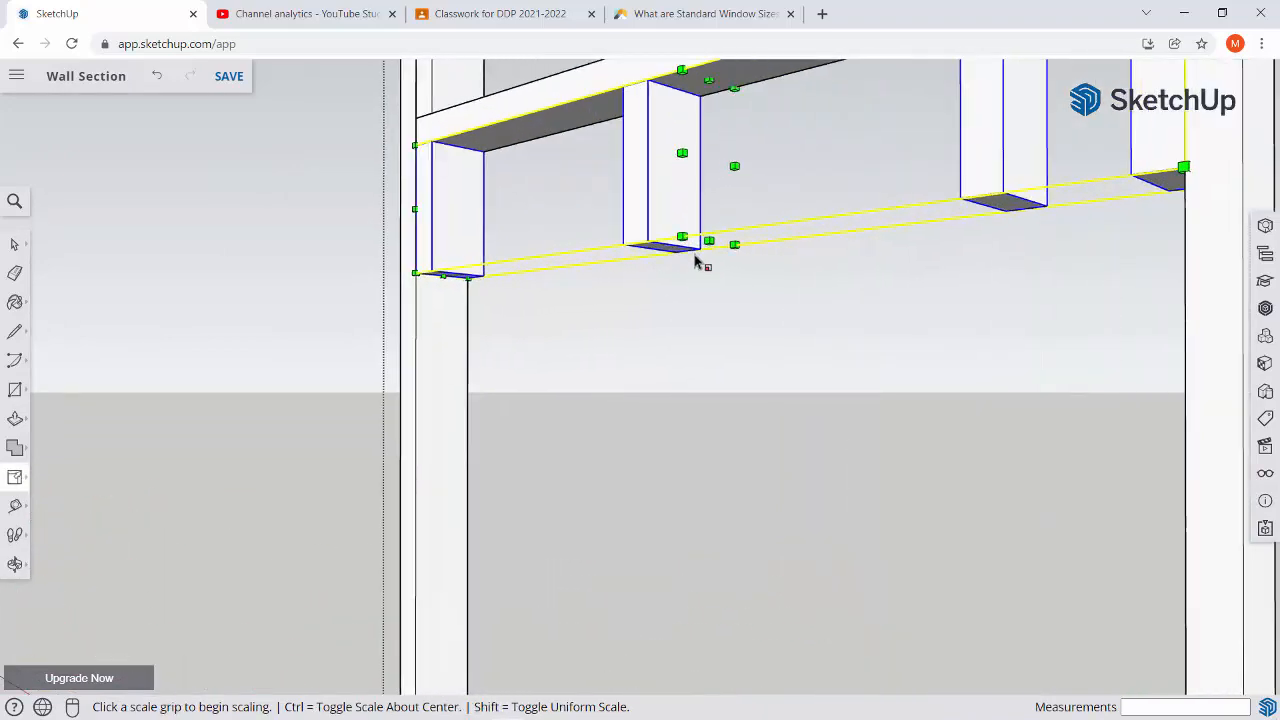
{"action": "left_click", "coordinate": [709, 246]}
{"action": "scroll", "coordinate": [706, 245], "scroll_direction": "down", "scroll_amount": 5}
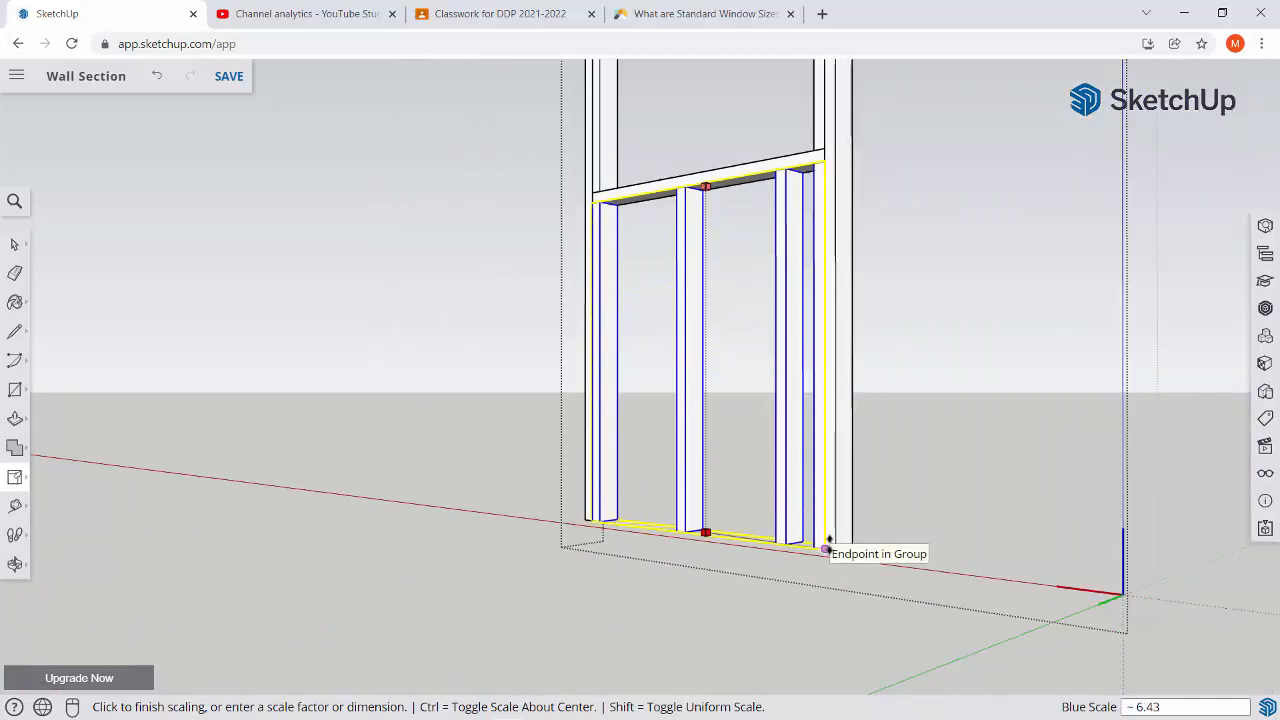
{"action": "scroll", "coordinate": [829, 545], "scroll_direction": "up", "scroll_amount": 5}
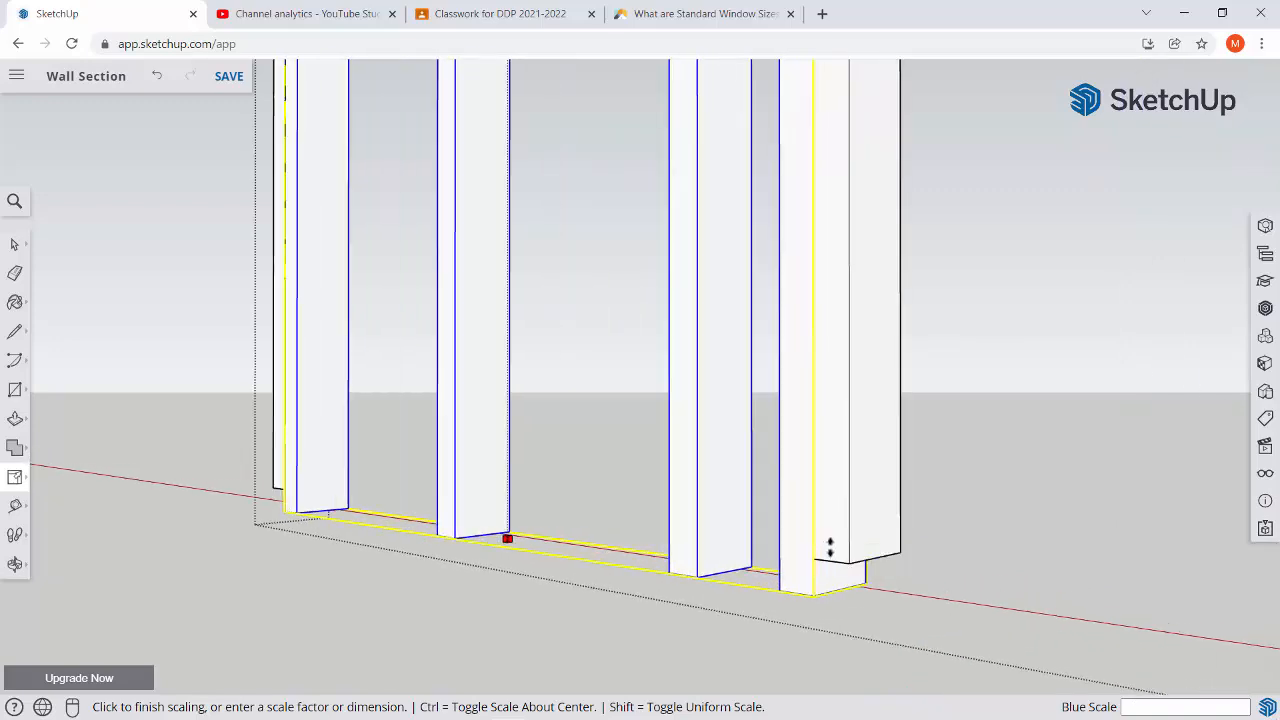
{"action": "left_click", "coordinate": [816, 558]}
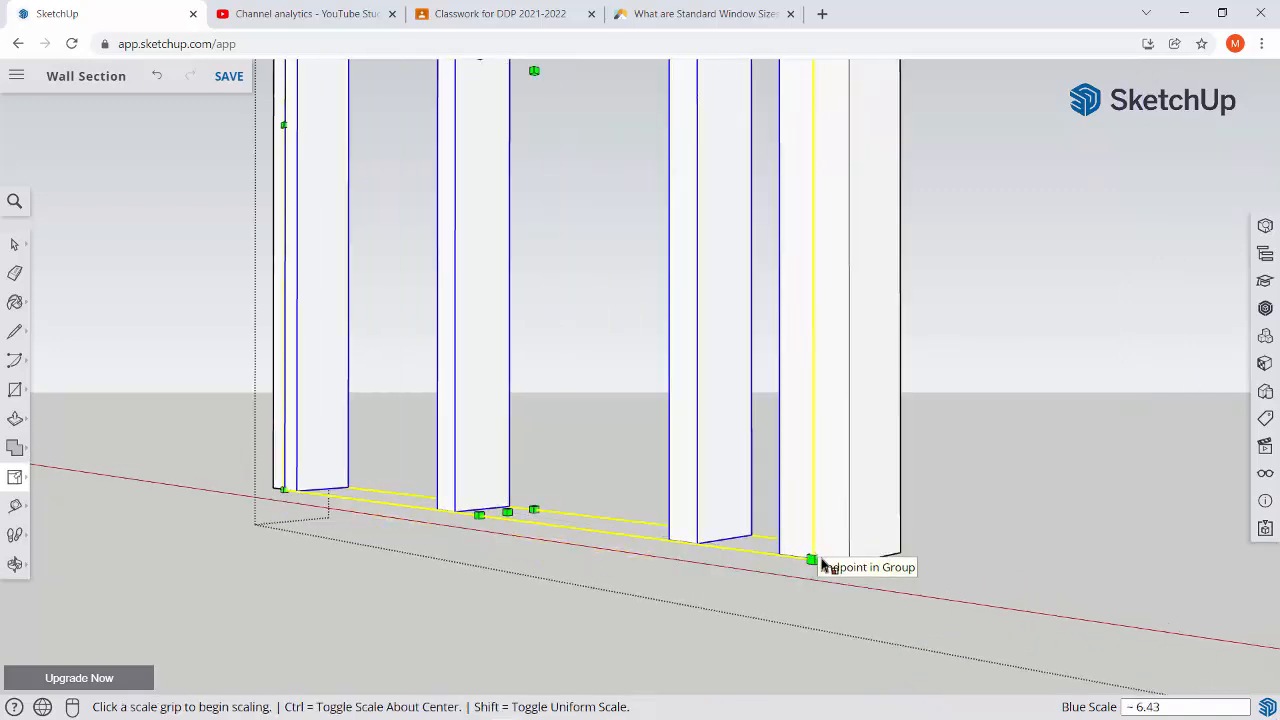
{"action": "scroll", "coordinate": [816, 560], "scroll_direction": "down", "scroll_amount": 6}
{"action": "middle_click_drag", "start_coordinate": [613, 452], "coordinate": [688, 418]}
{"action": "key", "text": "space"}
{"action": "left_click", "coordinate": [487, 370]}
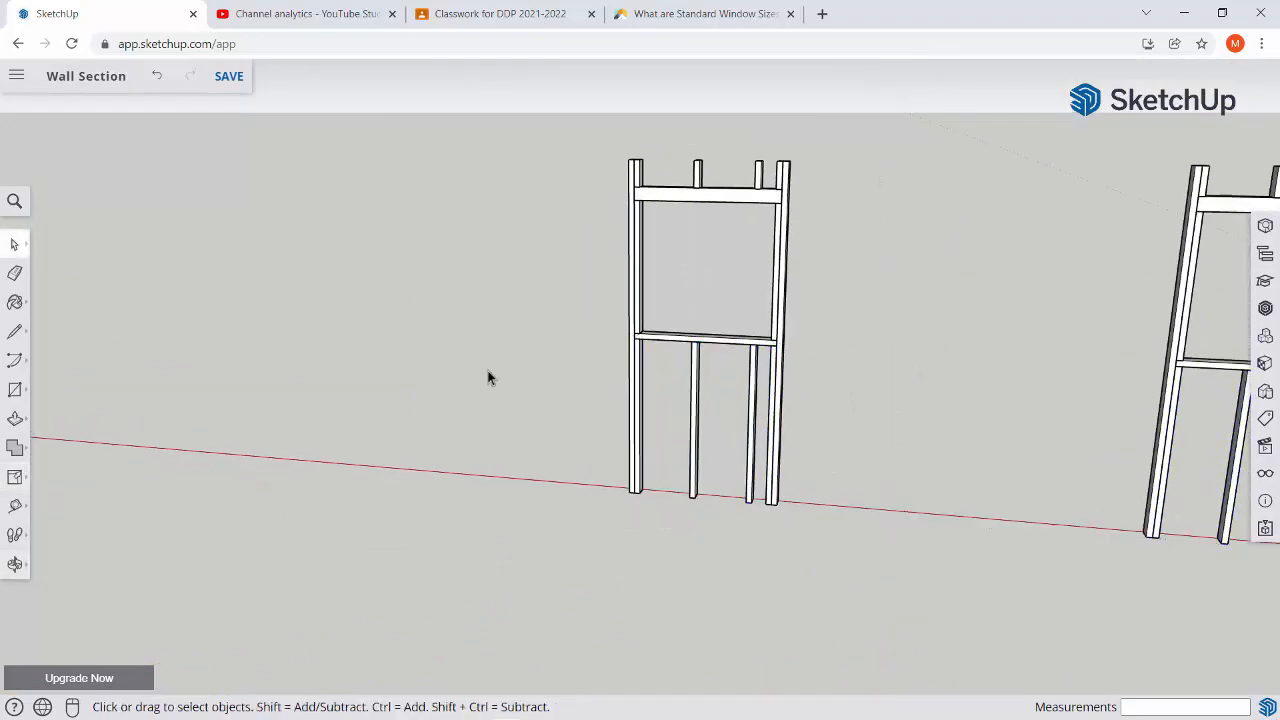
Select the whole window frame and examine it from several angles and distances.
{"action": "left_click", "coordinate": [661, 345]}
{"action": "middle_click_drag", "start_coordinate": [577, 369], "coordinate": [766, 429]}
{"action": "scroll", "coordinate": [714, 374], "scroll_direction": "up", "scroll_amount": 3}
{"action": "middle_click_drag", "start_coordinate": [714, 374], "coordinate": [565, 418]}
{"action": "scroll", "coordinate": [634, 403], "scroll_direction": "down", "scroll_amount": 3}
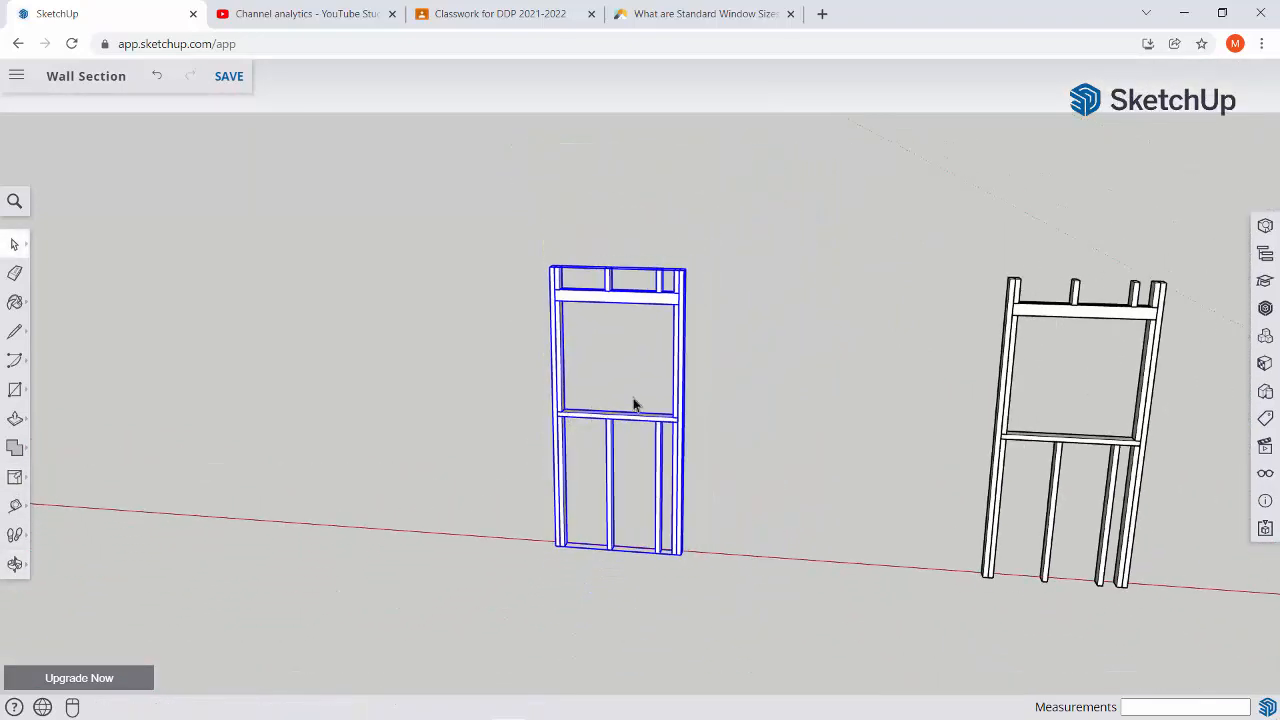
{"action": "scroll", "coordinate": [654, 394], "scroll_direction": "up", "scroll_amount": 2}
{"action": "scroll", "coordinate": [665, 393], "scroll_direction": "down", "scroll_amount": 1}
{"action": "scroll", "coordinate": [590, 306], "scroll_direction": "up", "scroll_amount": 5}
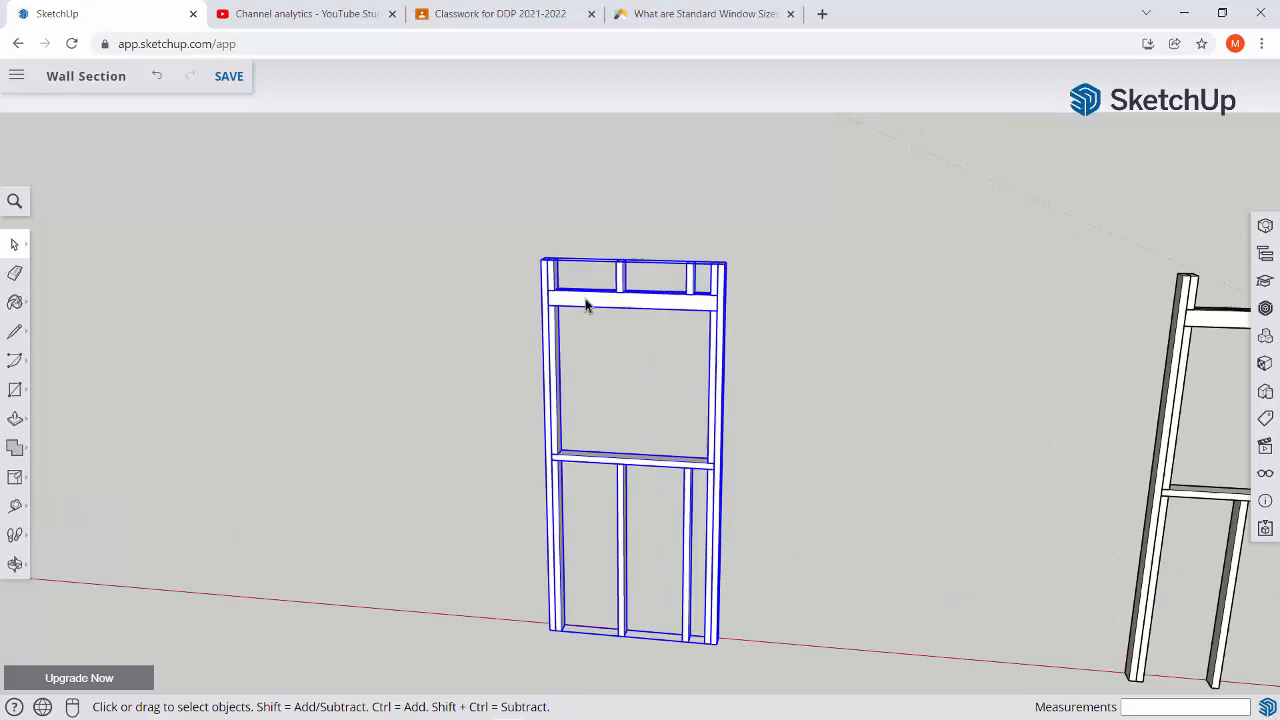
Open the window frame for editing and highlight its header, both inner studs, sill and the four studs beneath it for review.
{"action": "double_click", "coordinate": [703, 295]}
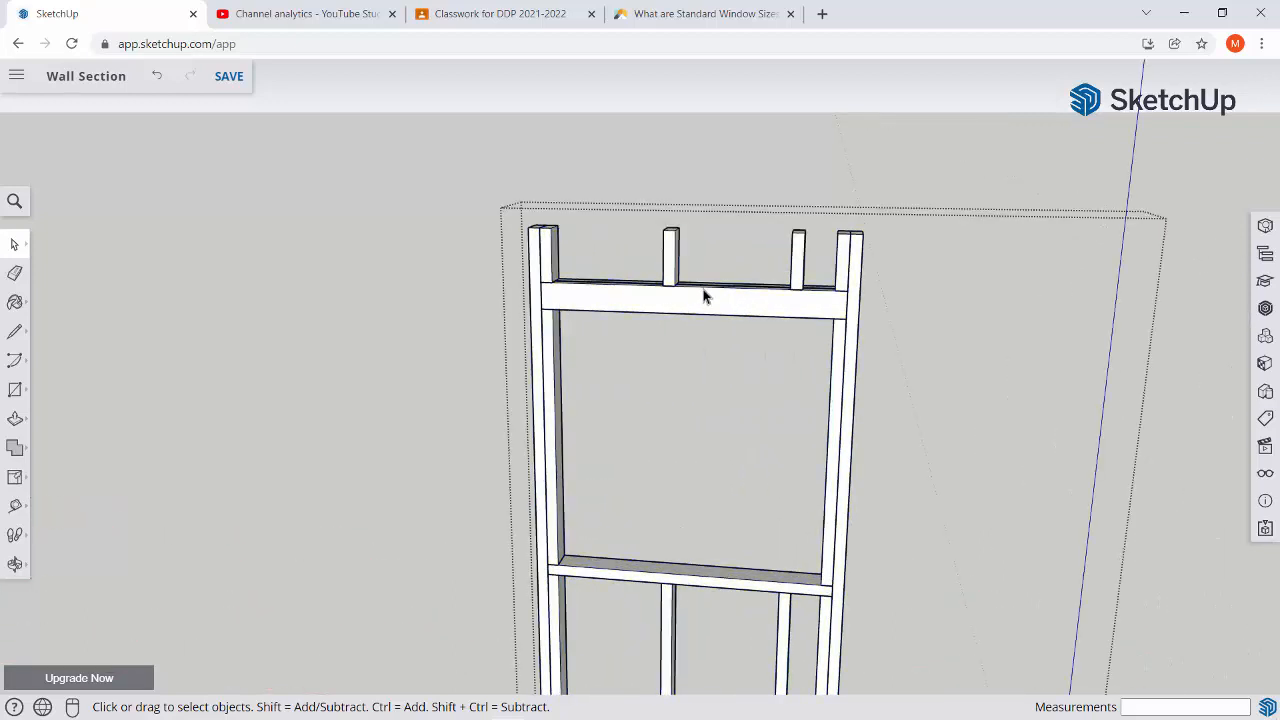
{"action": "left_click", "coordinate": [838, 360], "text": "ctrl"}
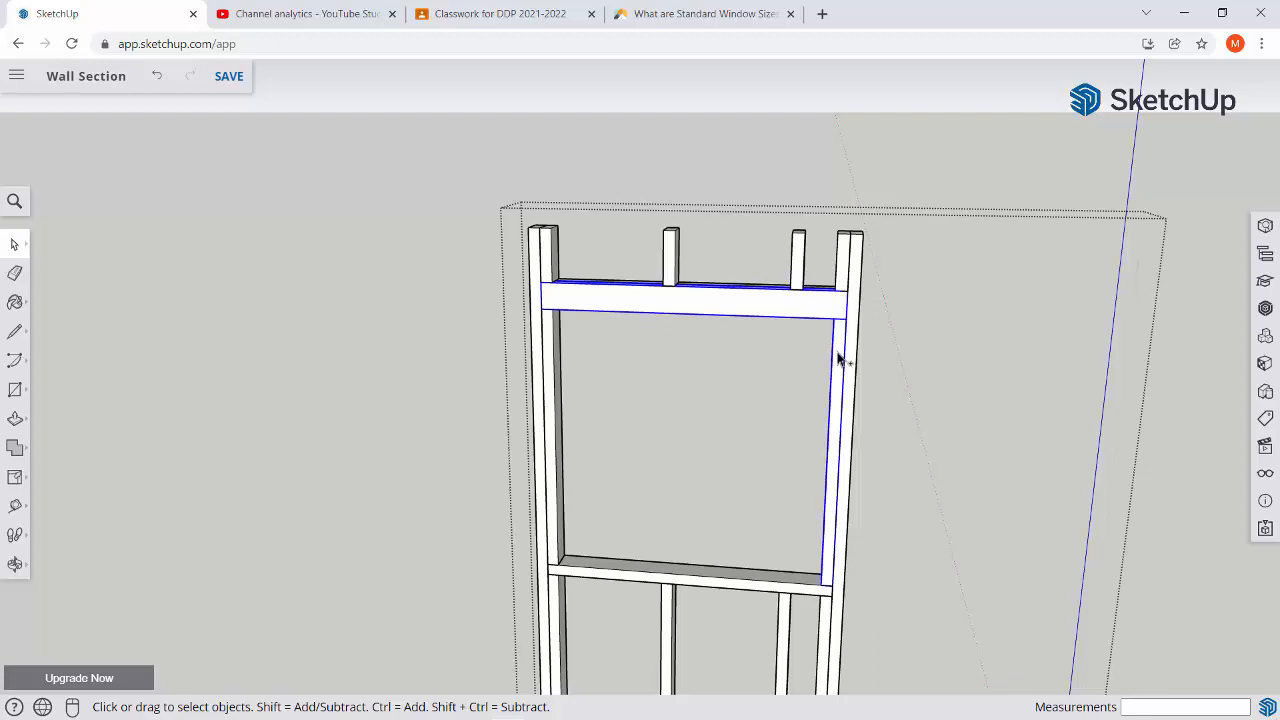
{"action": "left_click", "coordinate": [556, 394], "text": "ctrl"}
{"action": "middle_click_drag", "start_coordinate": [566, 478], "coordinate": [593, 383]}
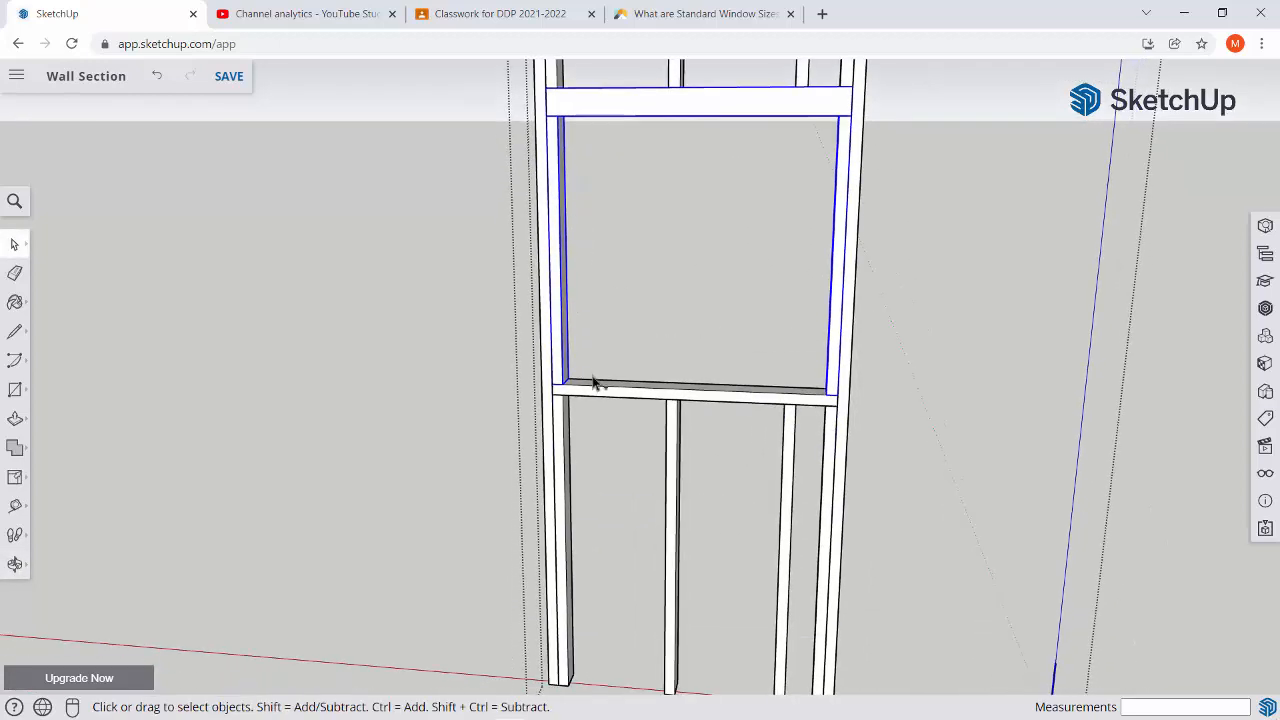
{"action": "left_click", "coordinate": [600, 392], "text": "ctrl"}
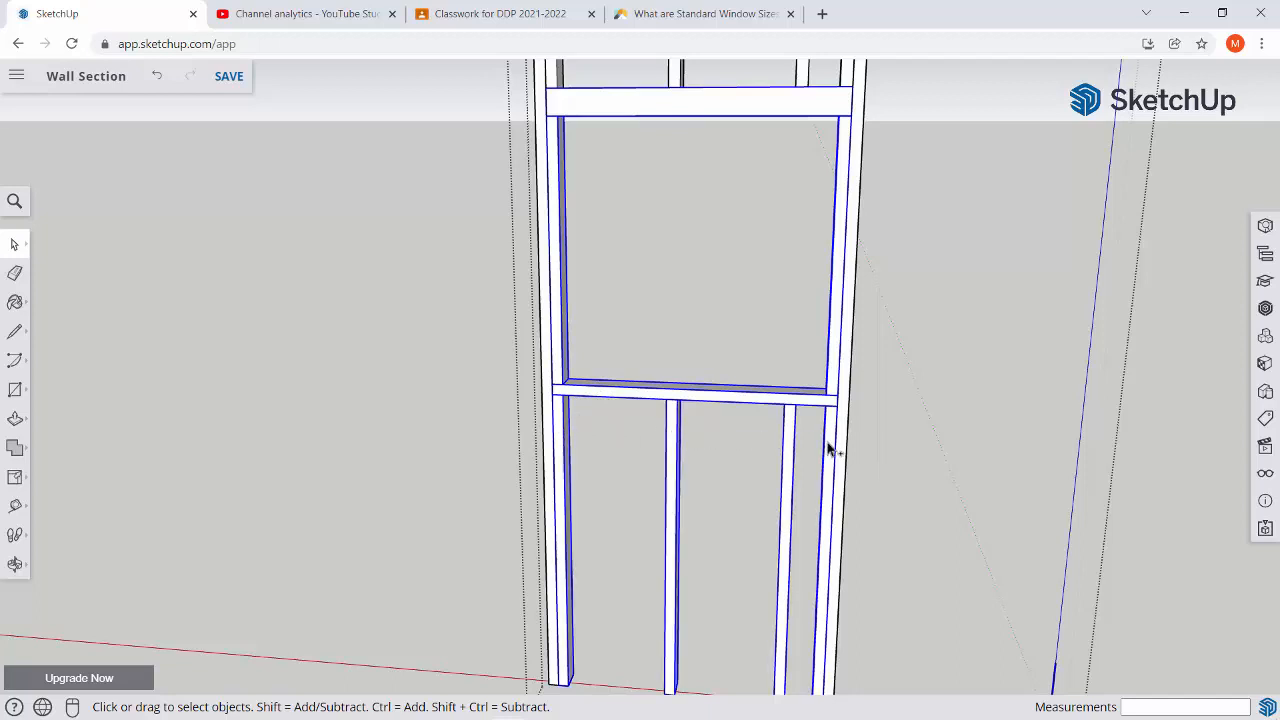
{"action": "middle_click_drag", "start_coordinate": [828, 449], "coordinate": [870, 529]}
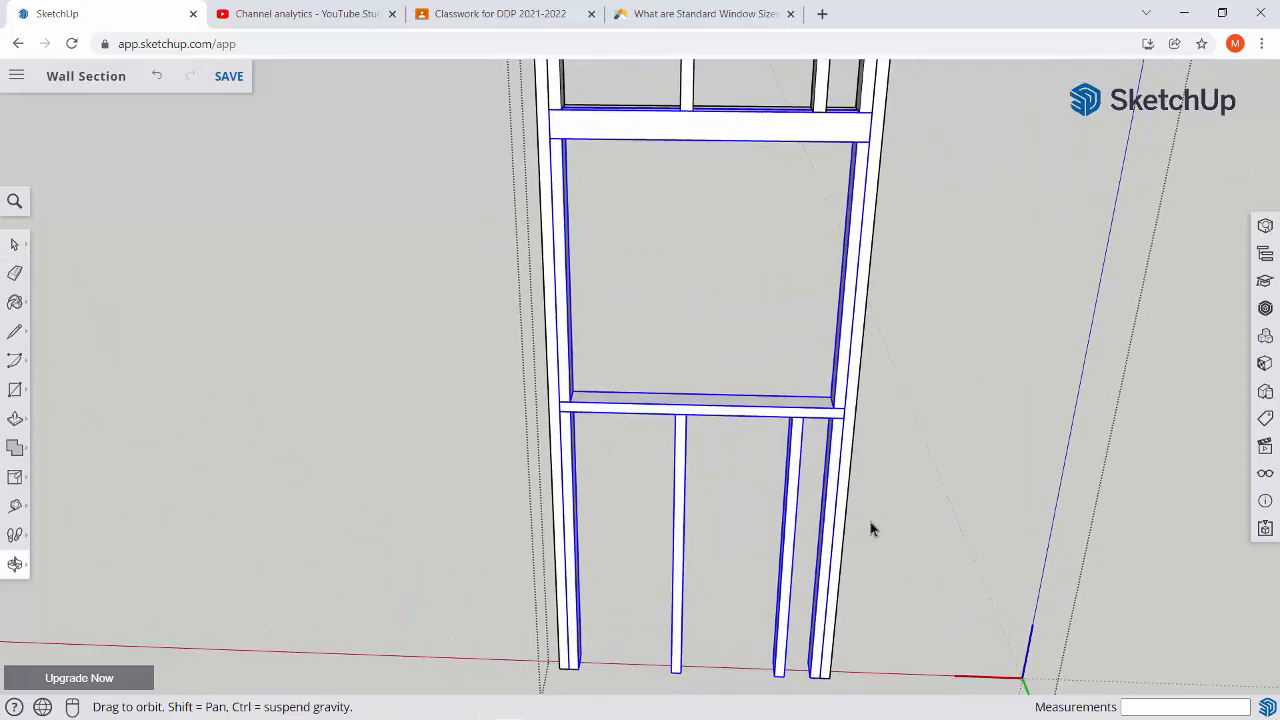
{"action": "scroll", "coordinate": [870, 529], "scroll_direction": "down", "scroll_amount": 3}
{"action": "scroll", "coordinate": [798, 373], "scroll_direction": "down", "scroll_amount": 5}
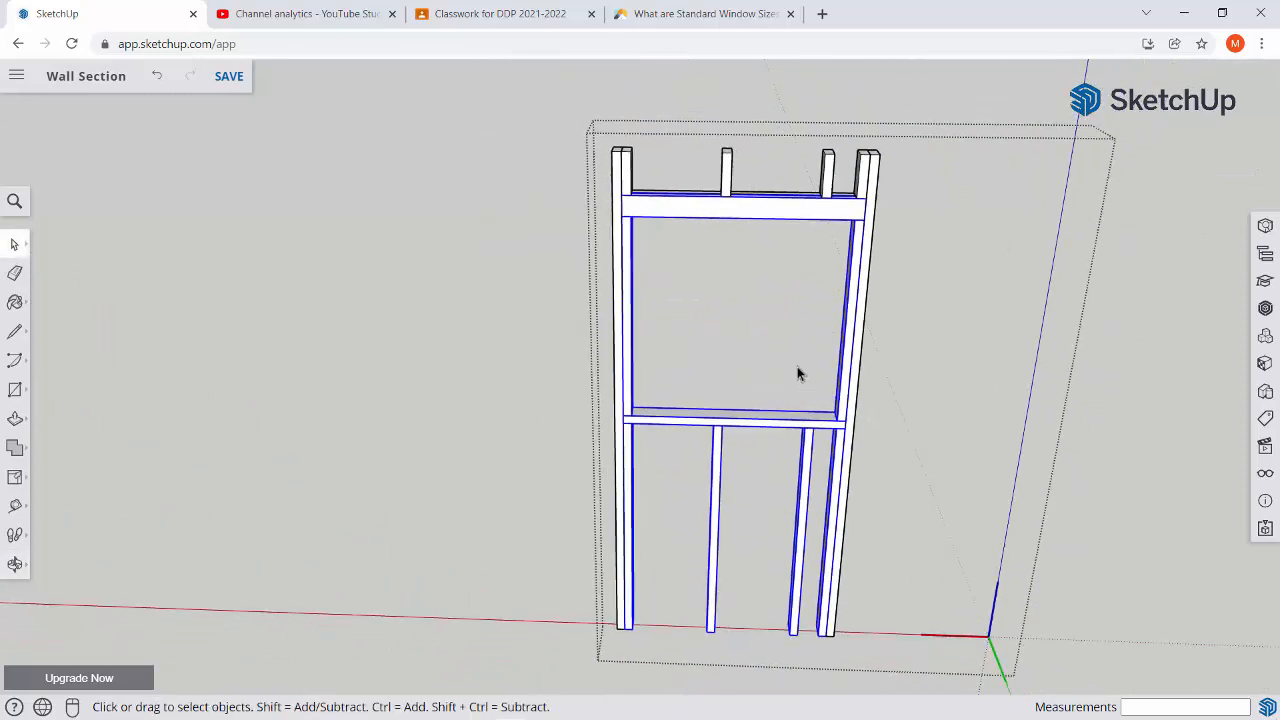
{"action": "scroll", "coordinate": [731, 374], "scroll_direction": "up", "scroll_amount": 1}
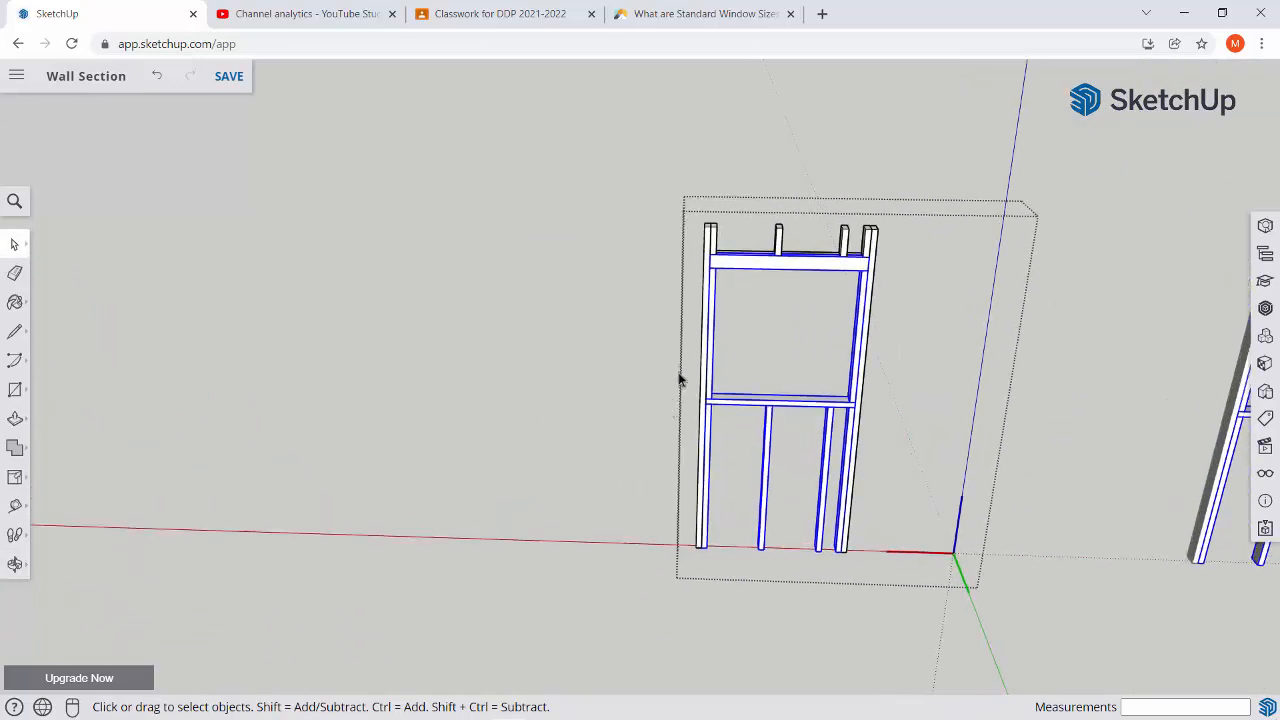
{"action": "scroll", "coordinate": [730, 300], "scroll_direction": "up", "scroll_amount": 4}
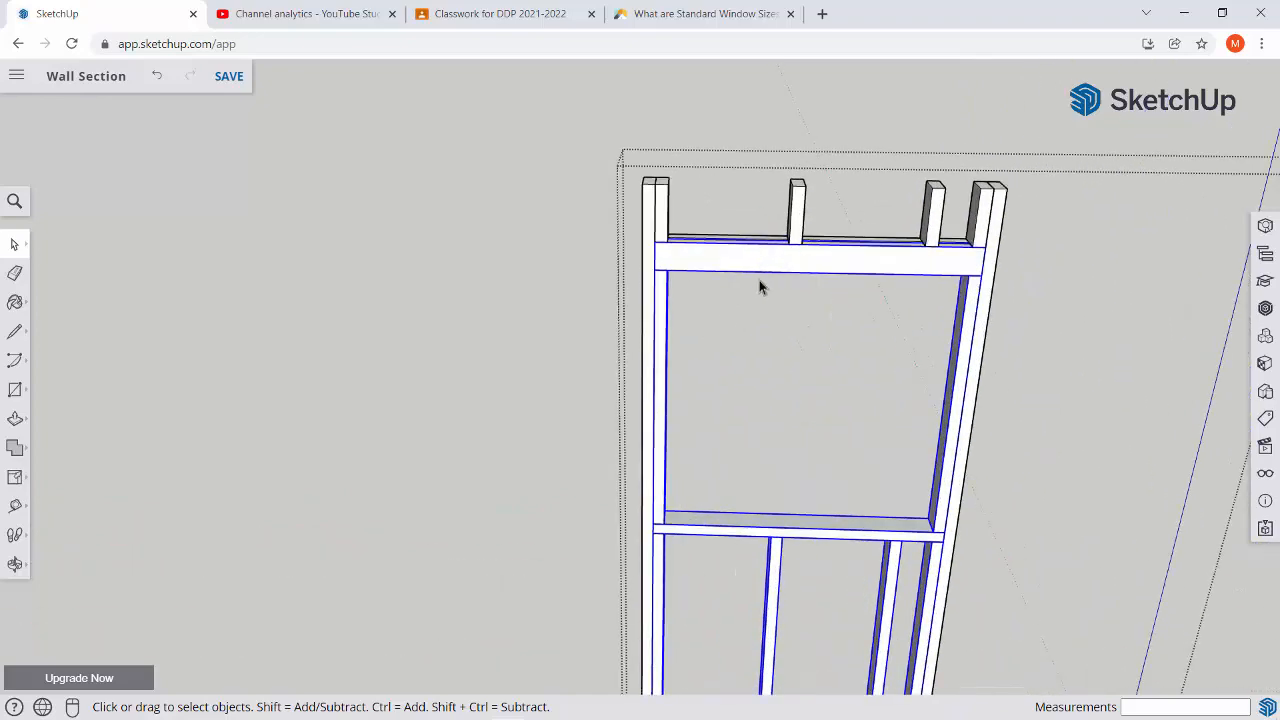
{"action": "left_click", "coordinate": [760, 287]}
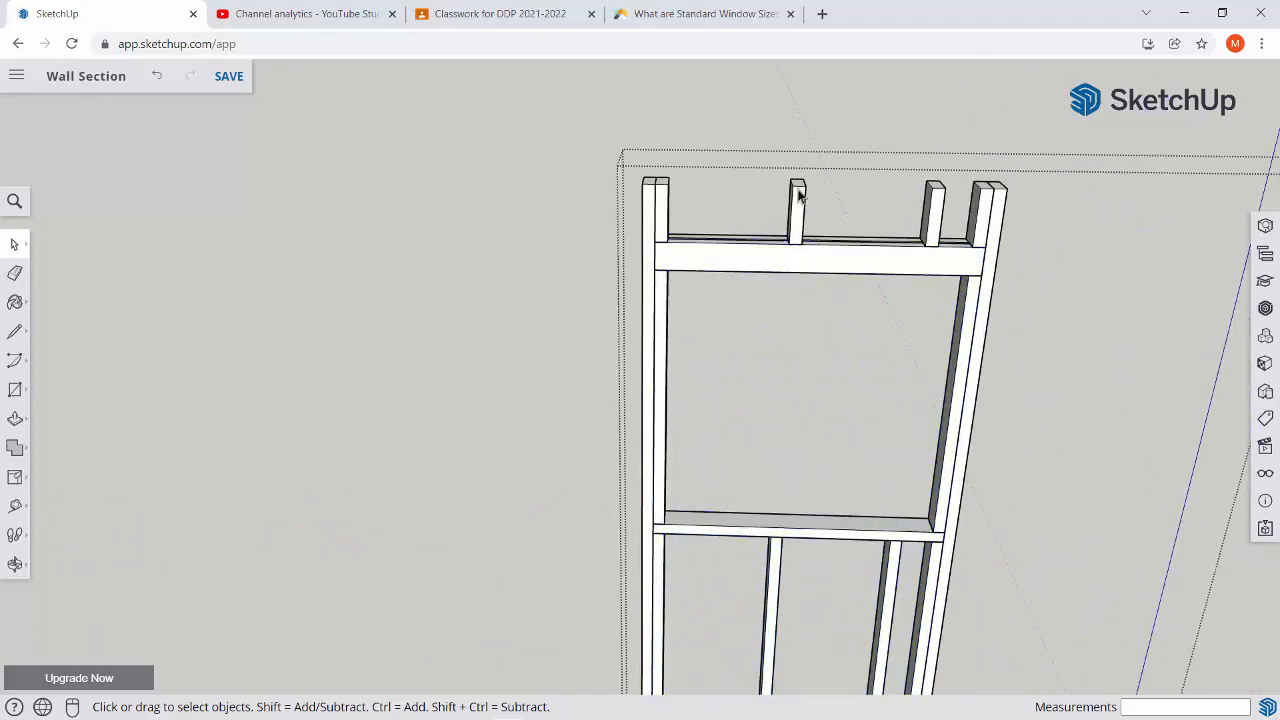
{"action": "scroll", "coordinate": [795, 258], "scroll_direction": "down", "scroll_amount": 8}
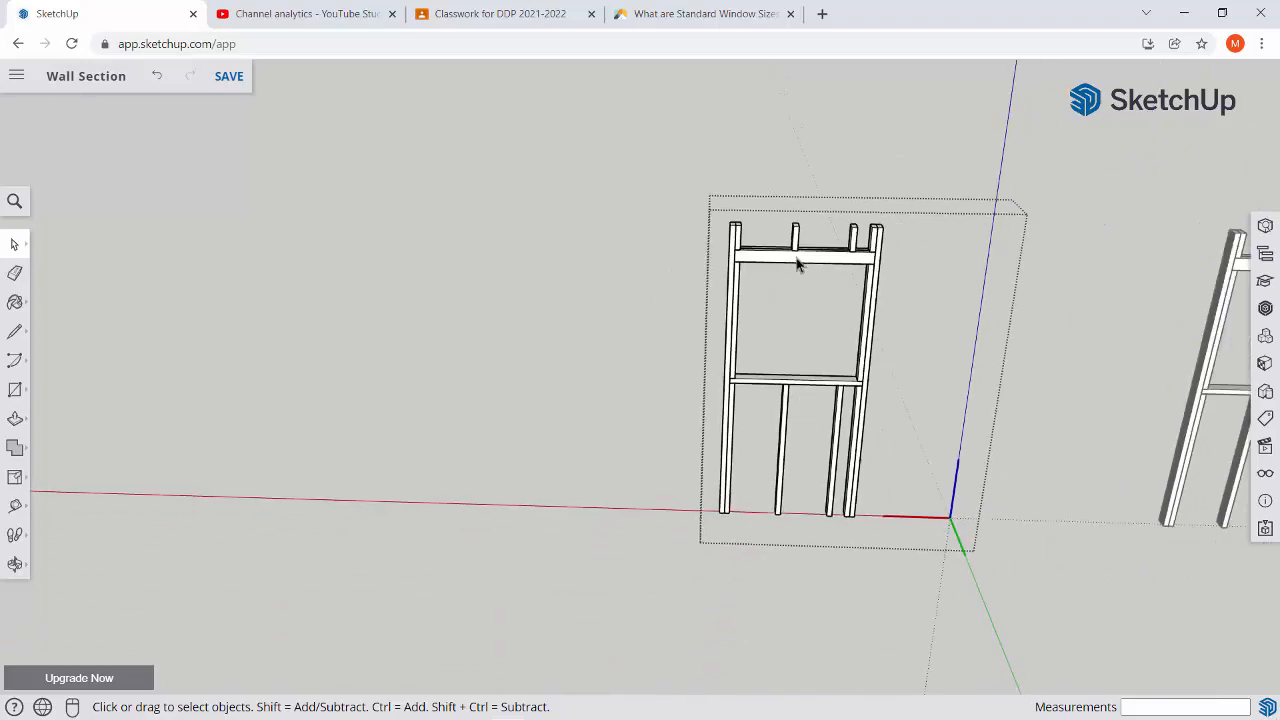
{"action": "scroll", "coordinate": [797, 264], "scroll_direction": "down", "scroll_amount": 2}
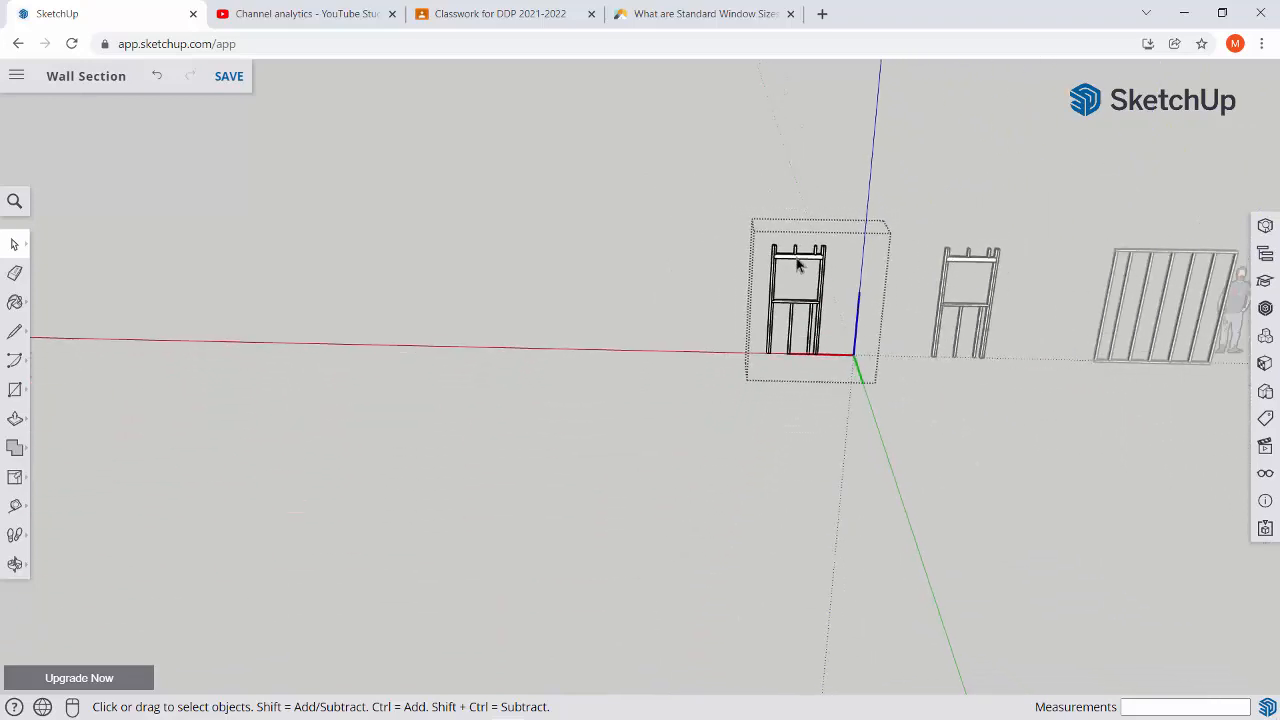
{"action": "middle_click_drag", "start_coordinate": [797, 264], "coordinate": [850, 294]}
{"action": "scroll", "coordinate": [703, 325], "scroll_direction": "up", "scroll_amount": 3}
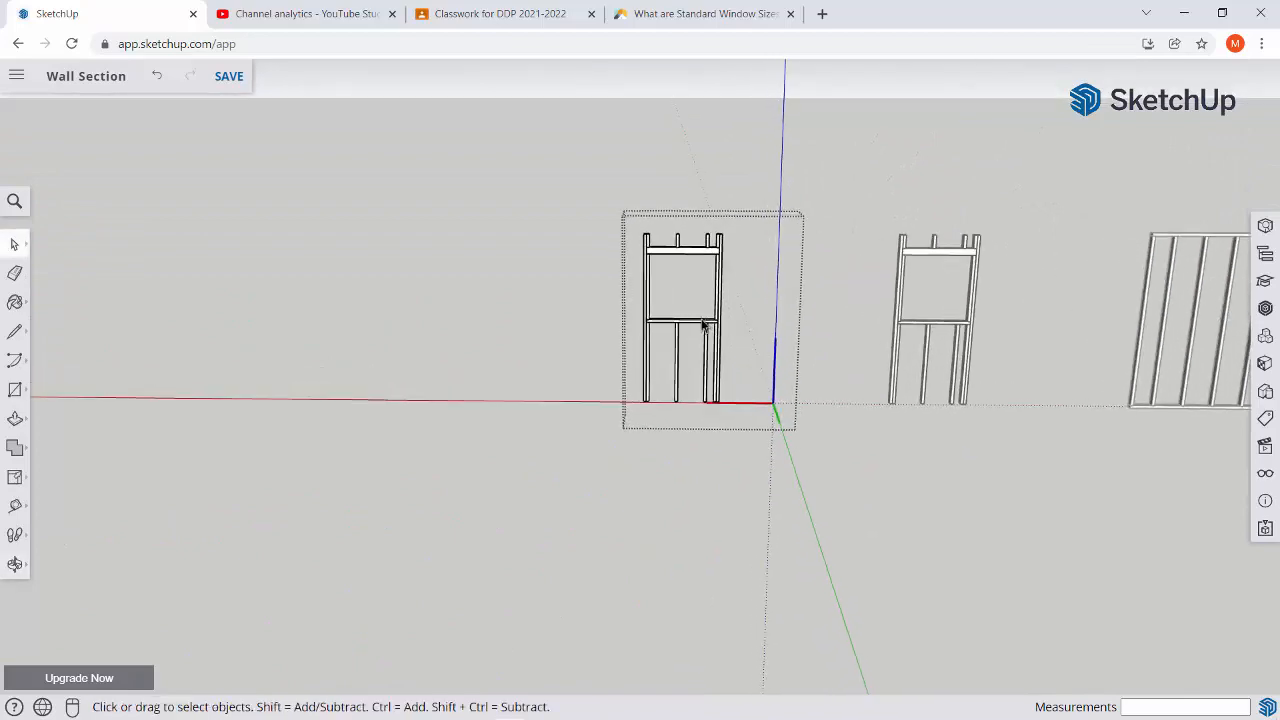
Examine the window frame up close, finish editing it, and view both frames beside the wall section.
{"action": "scroll", "coordinate": [703, 325], "scroll_direction": "up", "scroll_amount": 5}
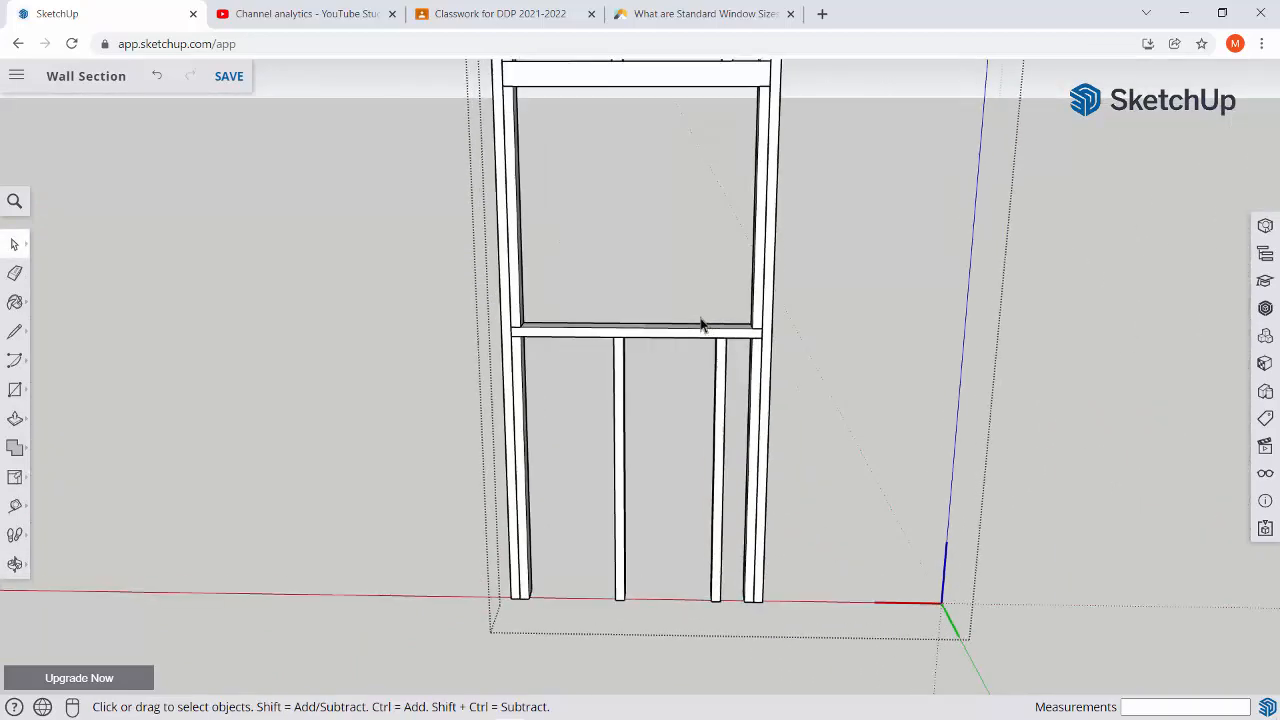
{"action": "scroll", "coordinate": [703, 325], "scroll_direction": "down", "scroll_amount": 8}
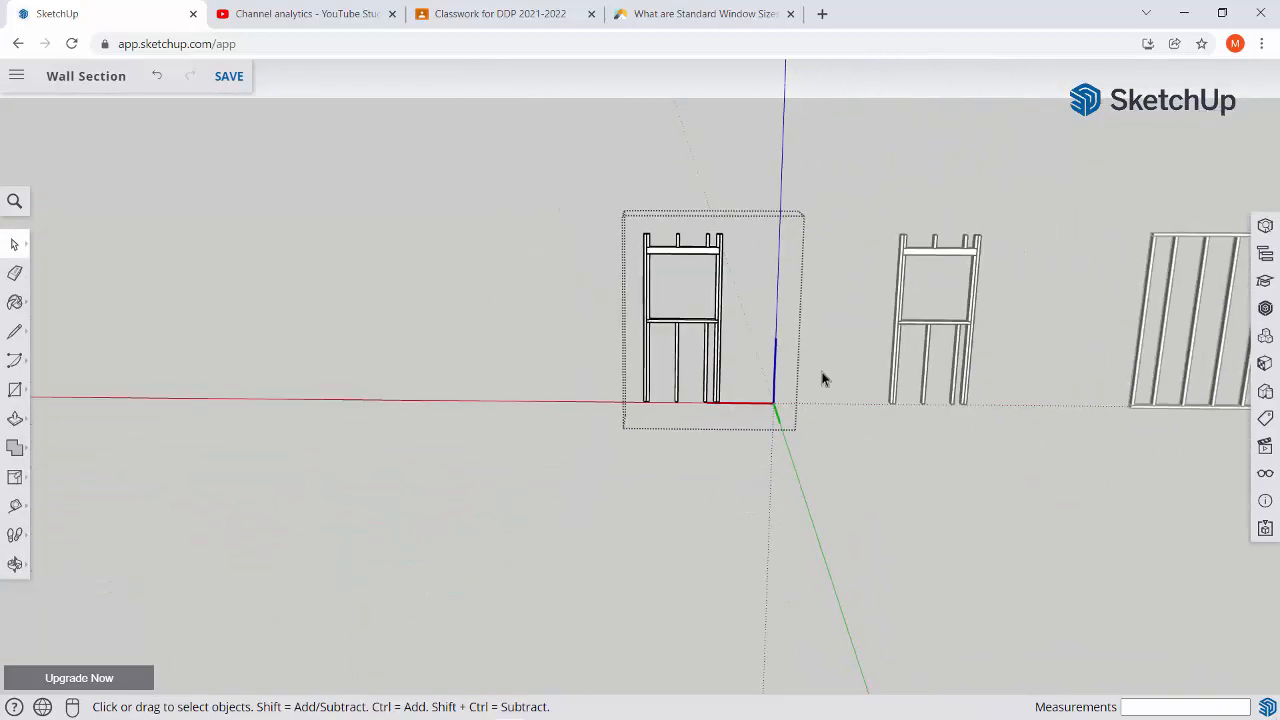
{"action": "left_click", "coordinate": [822, 378]}
{"action": "middle_click_drag", "start_coordinate": [863, 366], "coordinate": [672, 390]}
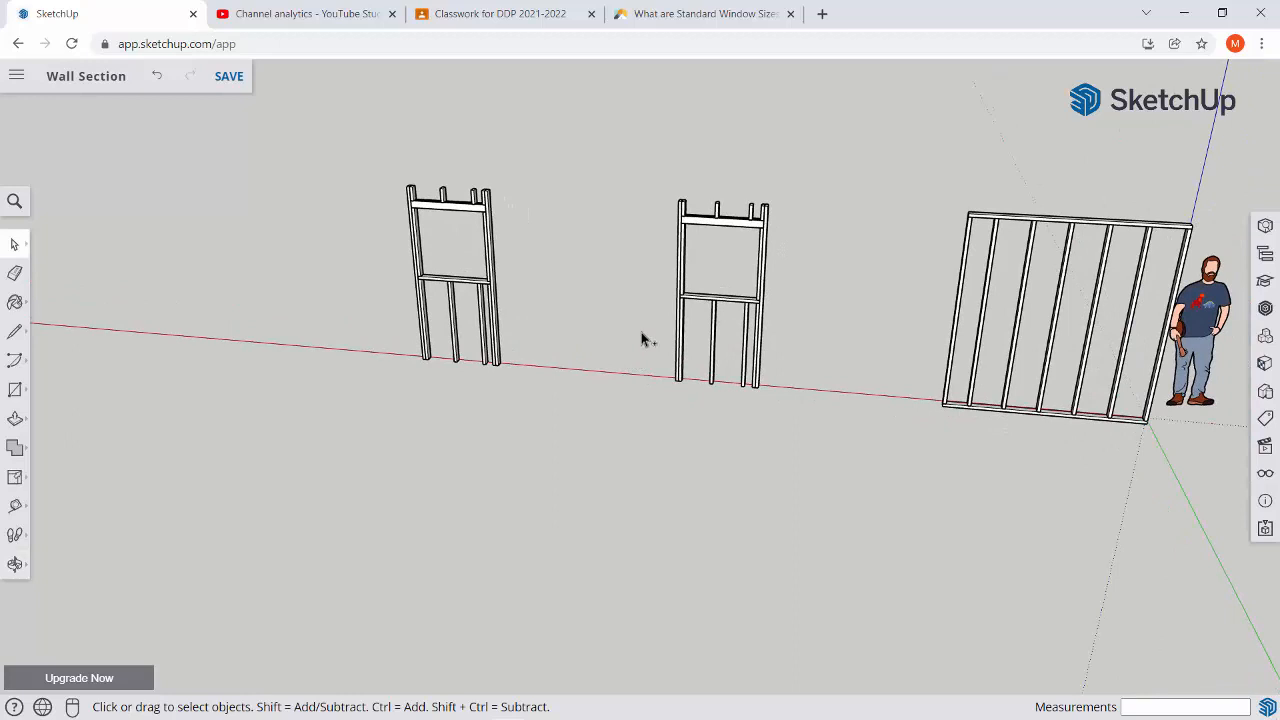
Undo the sill, the lower studs and the inner stud shortening in the window frame, and finish editing it.
{"action": "key", "text": "ctrl+z"}
{"action": "key", "text": "ctrl+z"}
{"action": "key", "text": "ctrl+z"}
{"action": "key", "text": "ctrl+z"}
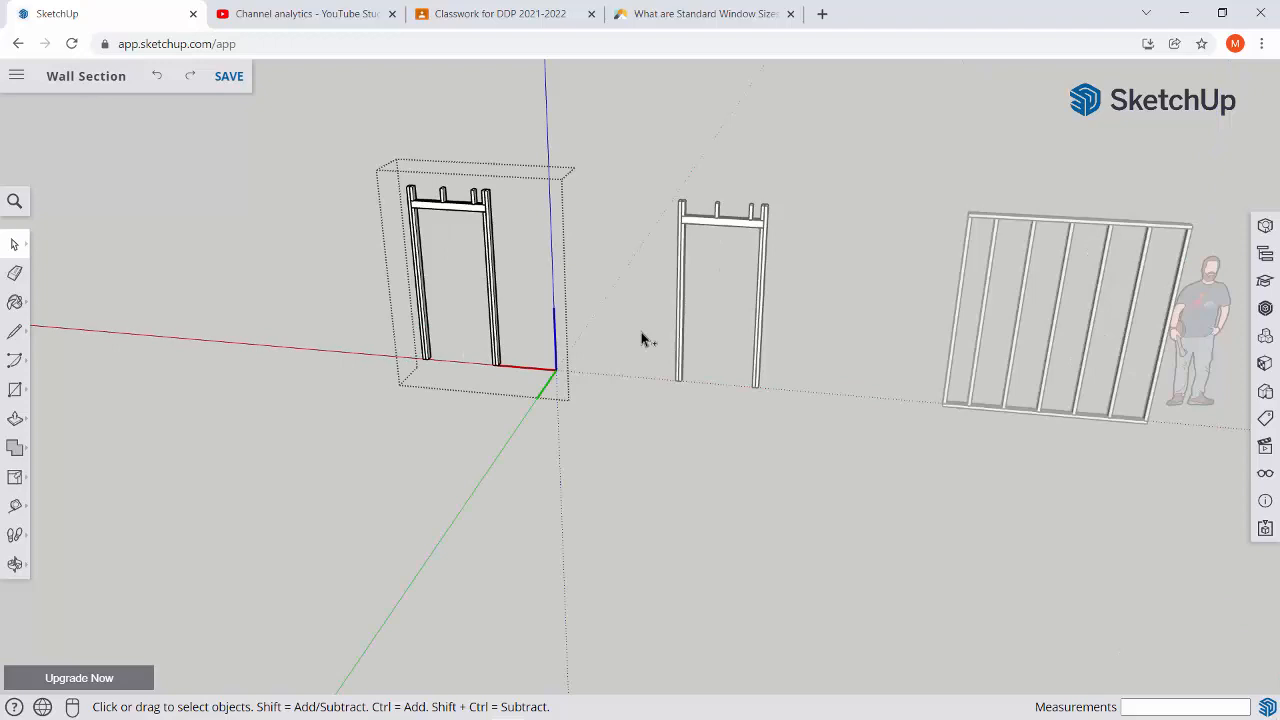
{"action": "left_click", "coordinate": [643, 340]}
Make the frame farthest from the wall section a unique component, independent of the middle door frame.
{"action": "left_click", "coordinate": [727, 231]}
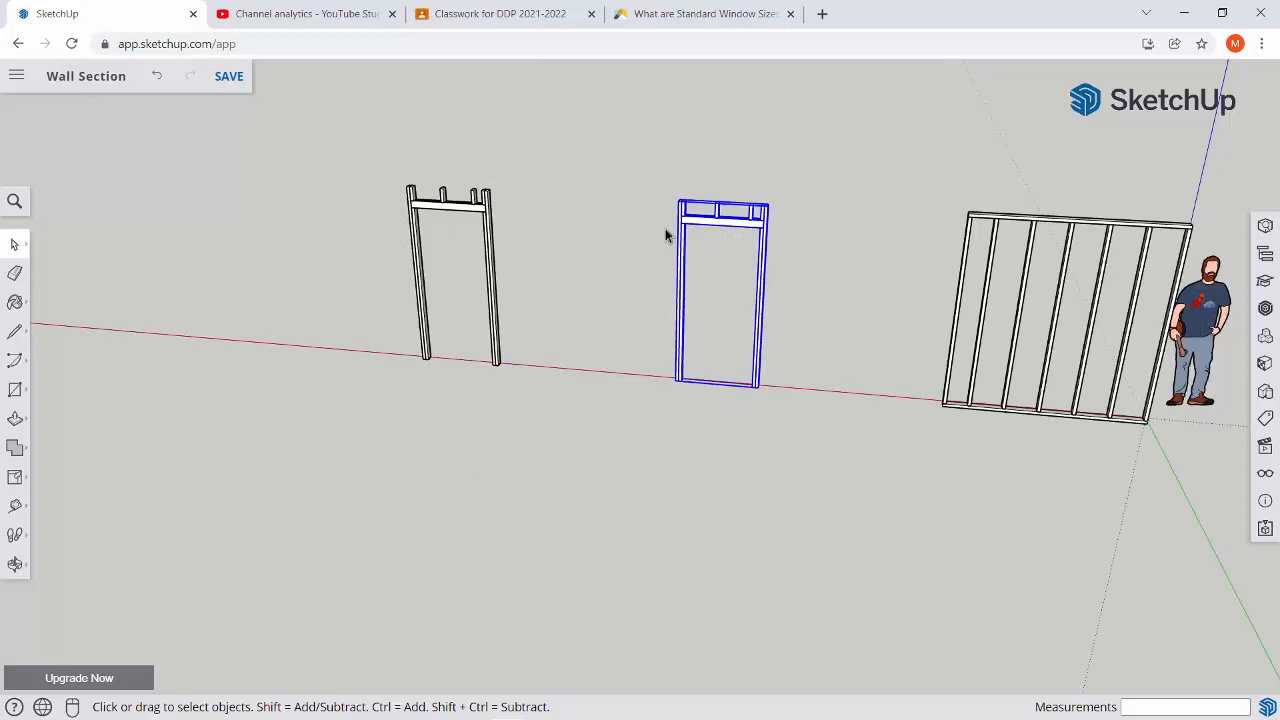
{"action": "left_click", "coordinate": [440, 209]}
{"action": "right_click", "coordinate": [434, 212]}
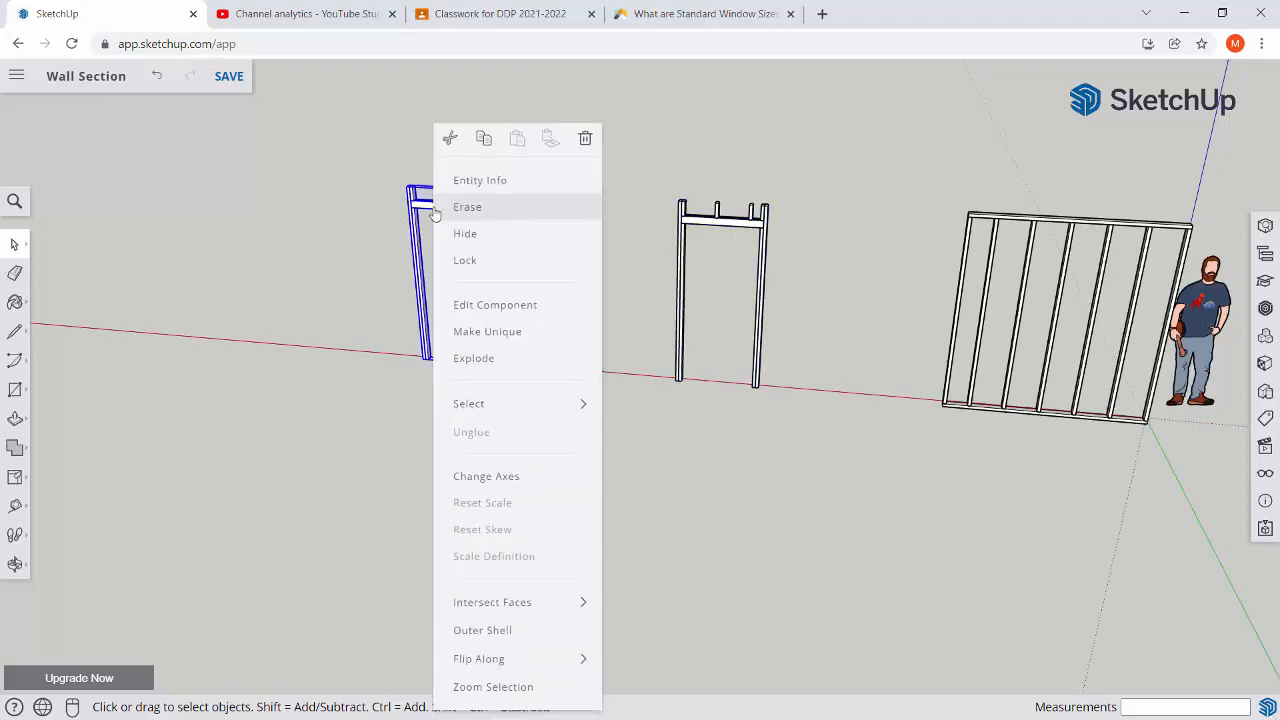
{"action": "left_click", "coordinate": [480, 333]}
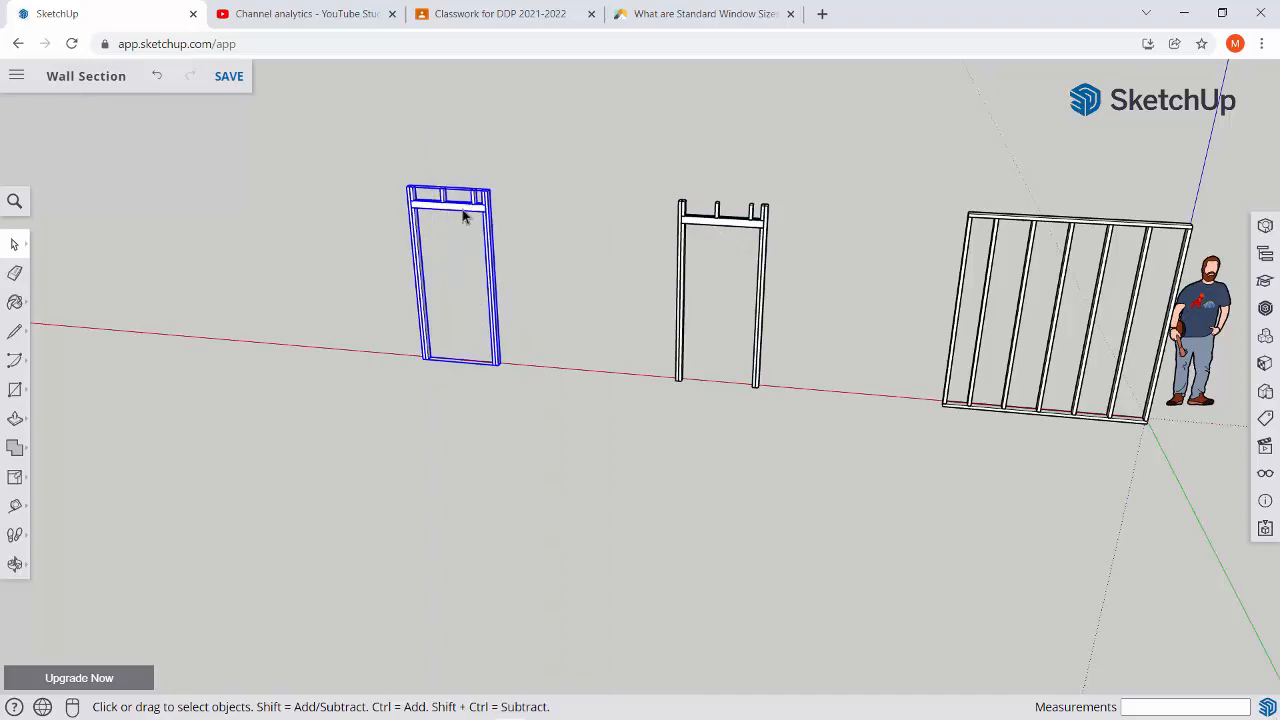
Open the unique frame for editing and draw a 36 inch vertical line down from the midpoint of the header's underside.
{"action": "double_click", "coordinate": [460, 208]}
{"action": "scroll", "coordinate": [454, 215], "scroll_direction": "up", "scroll_amount": 3}
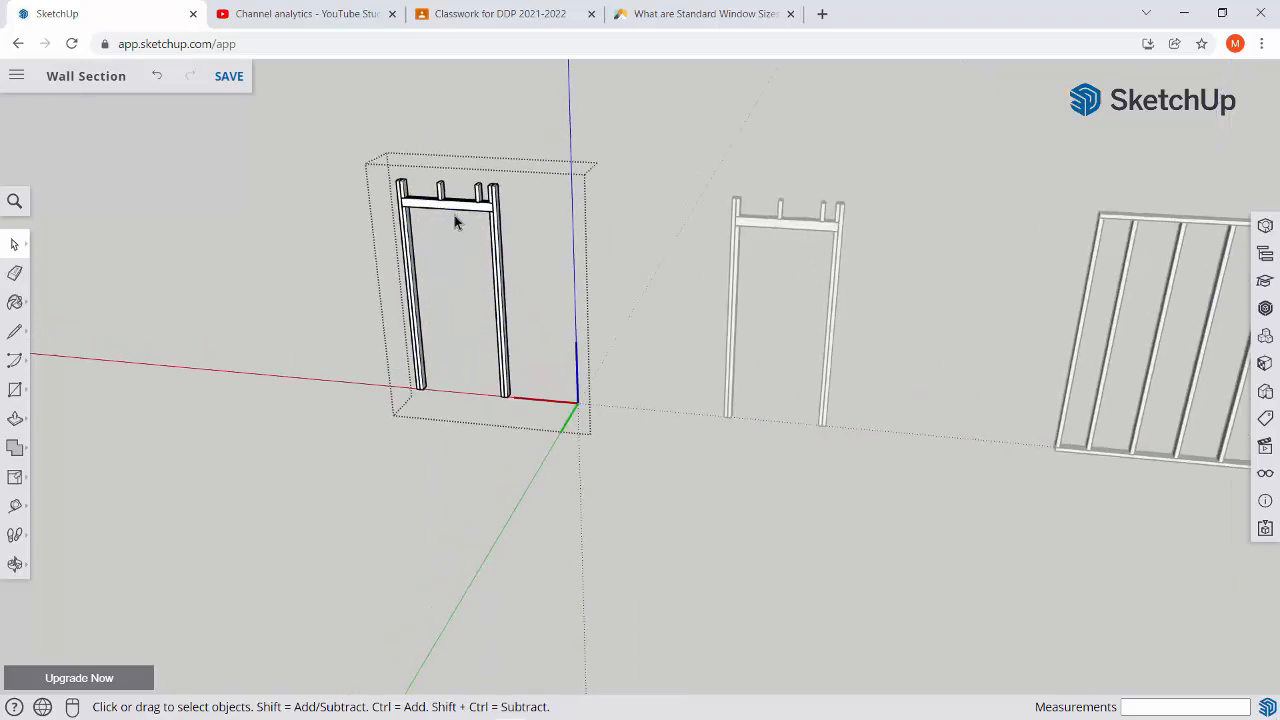
{"action": "left_click", "coordinate": [337, 273]}
{"action": "middle_click_drag", "start_coordinate": [337, 273], "coordinate": [449, 234]}
{"action": "left_click", "coordinate": [449, 225]}
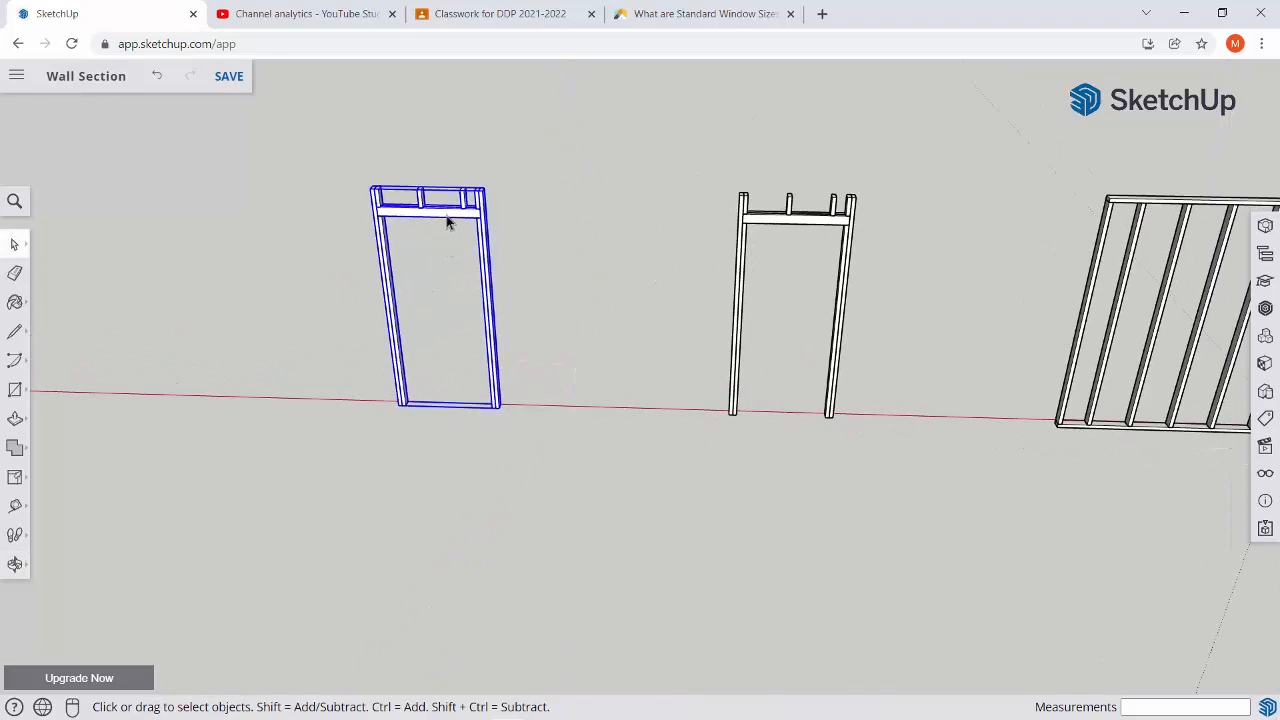
{"action": "scroll", "coordinate": [443, 240], "scroll_direction": "up", "scroll_amount": 4}
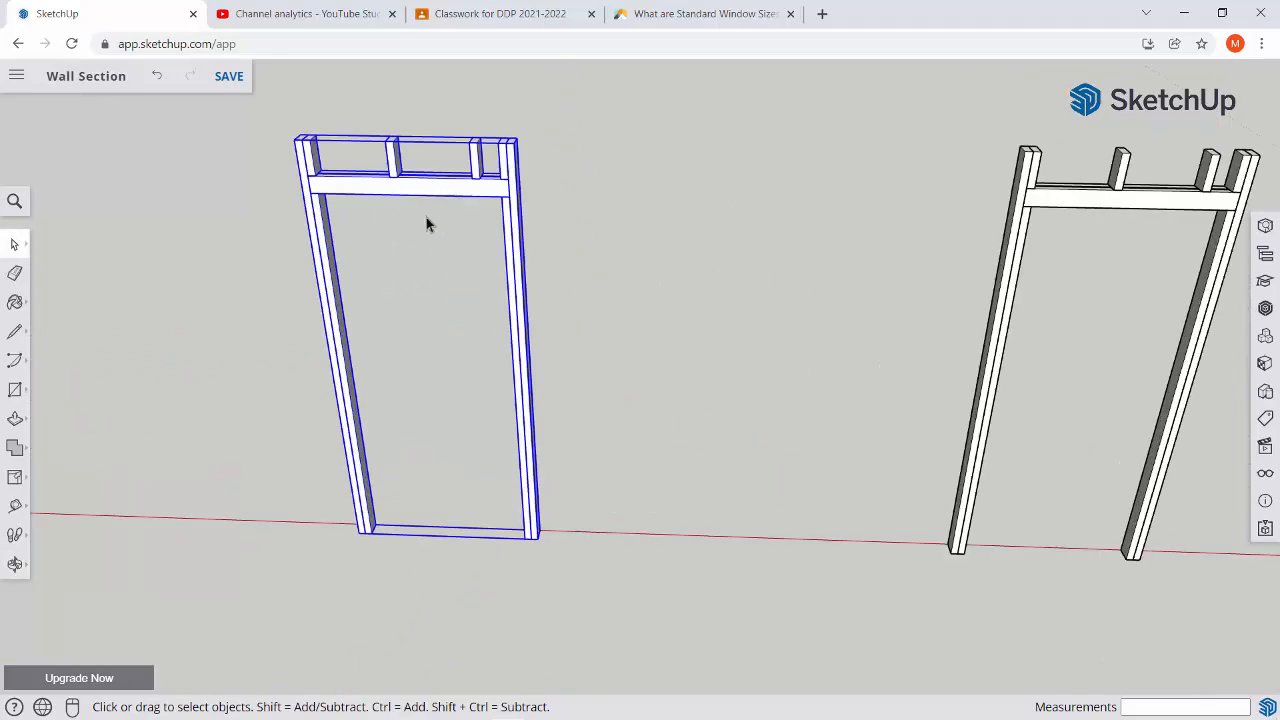
{"action": "double_click", "coordinate": [415, 196]}
{"action": "key", "text": "l"}
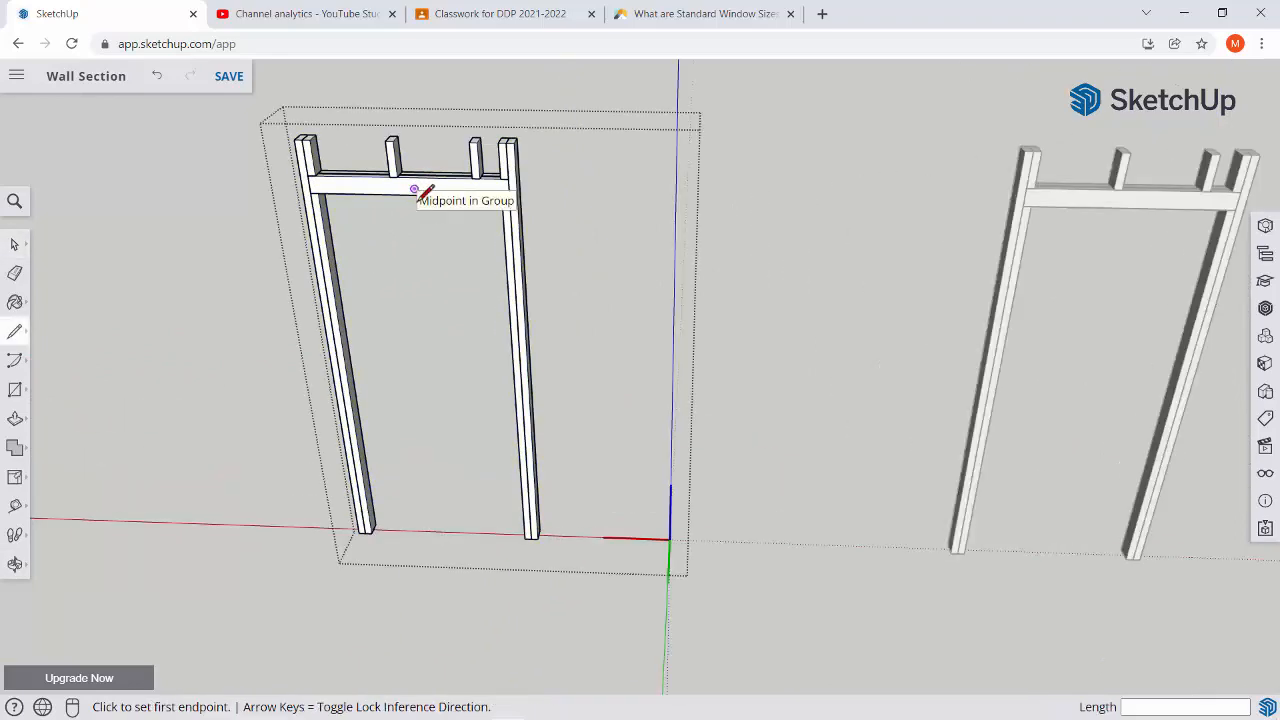
{"action": "left_click", "coordinate": [416, 194]}
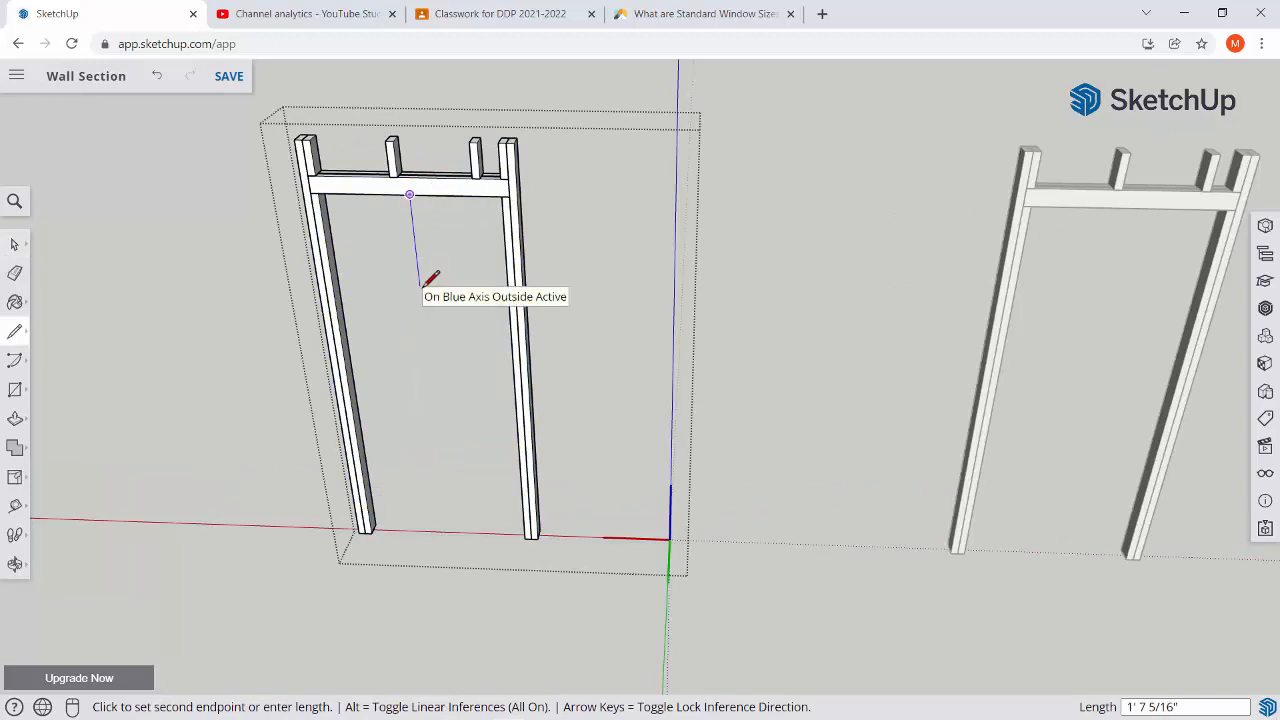
{"action": "key", "text": "Up"}
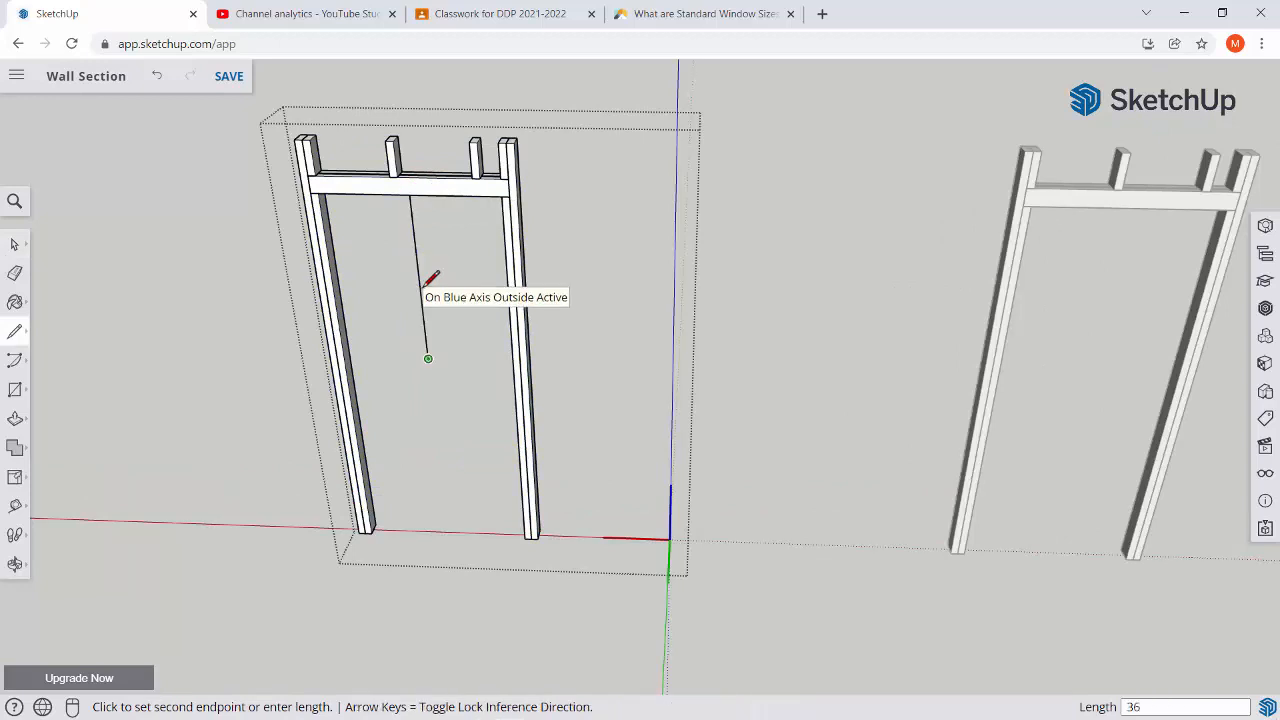
{"action": "key", "text": "Return"}
Scale the left inner stud vertically from its top down to the level of the 36 inch line's lower end.
{"action": "key", "text": "space"}
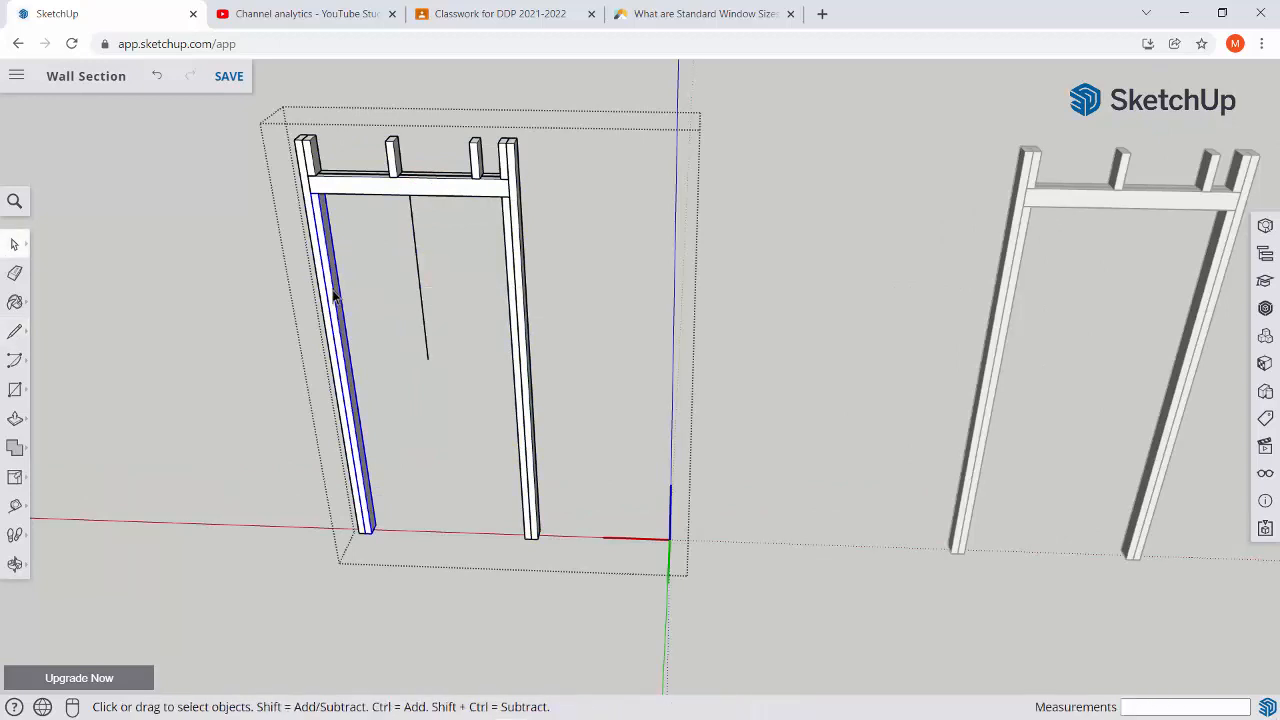
{"action": "middle_click_drag", "start_coordinate": [335, 297], "coordinate": [358, 276]}
{"action": "key", "text": "s"}
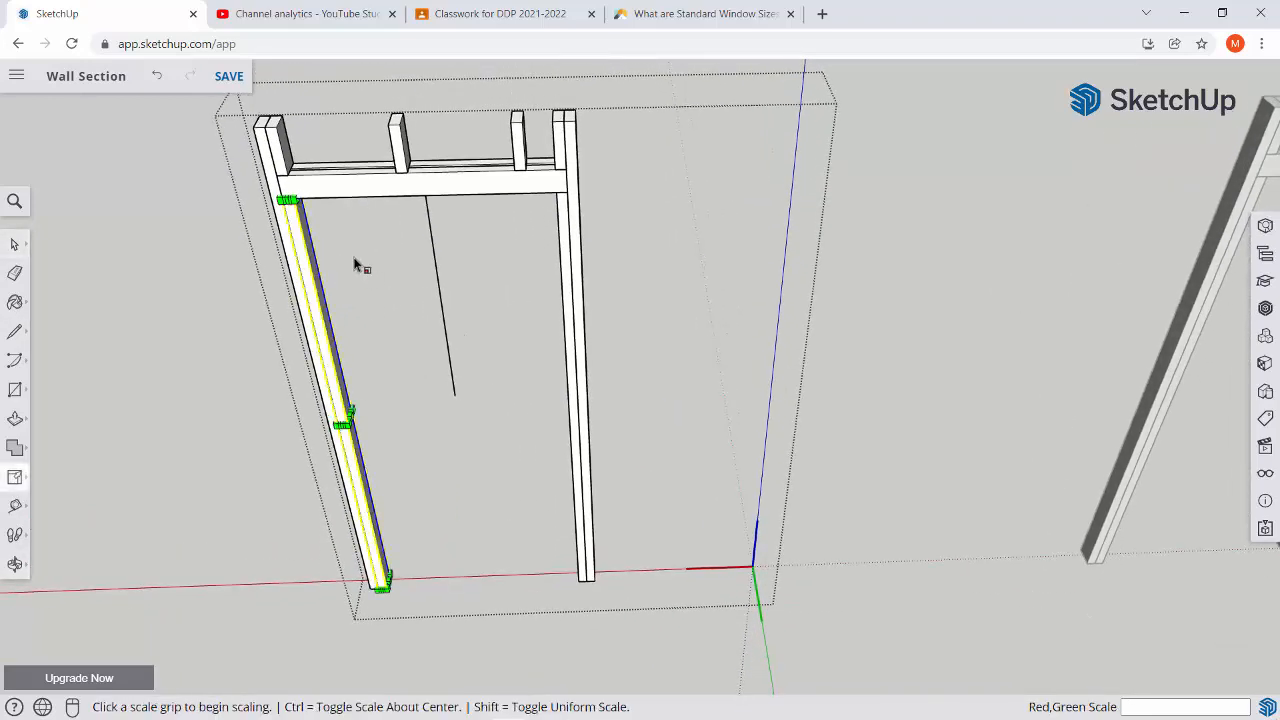
{"action": "scroll", "coordinate": [326, 220], "scroll_direction": "up", "scroll_amount": 5}
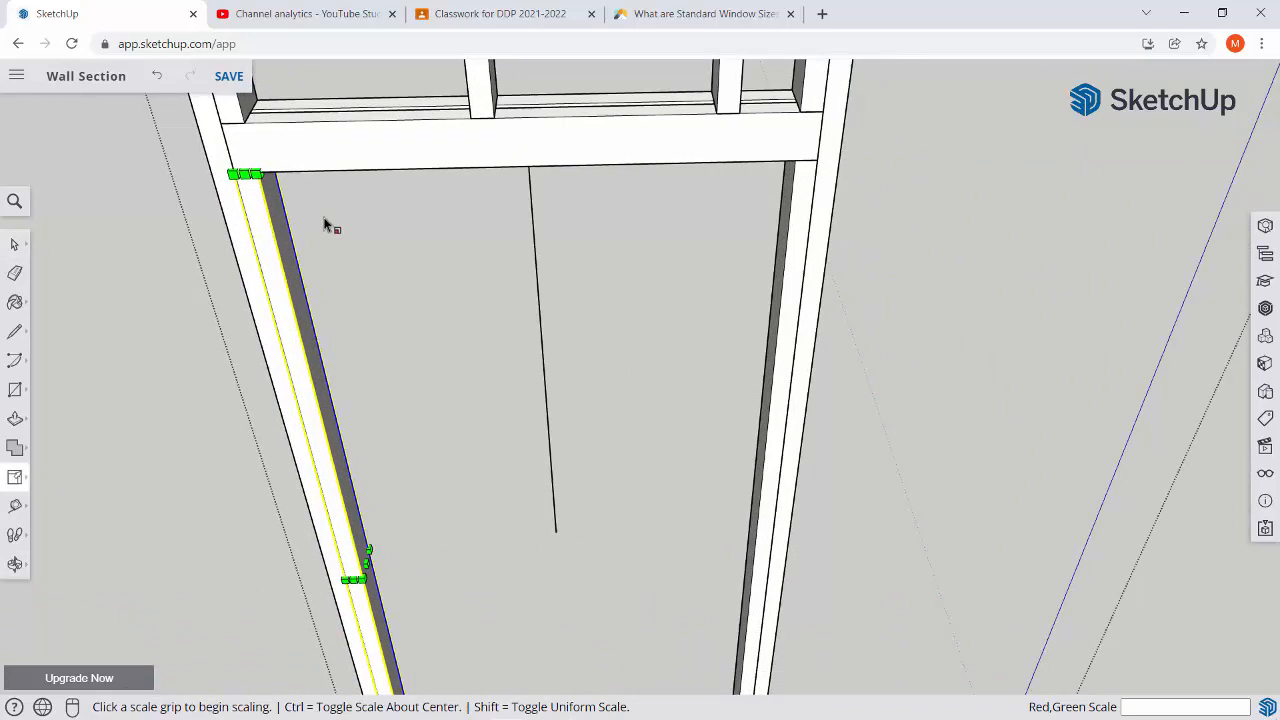
{"action": "left_click", "coordinate": [248, 168]}
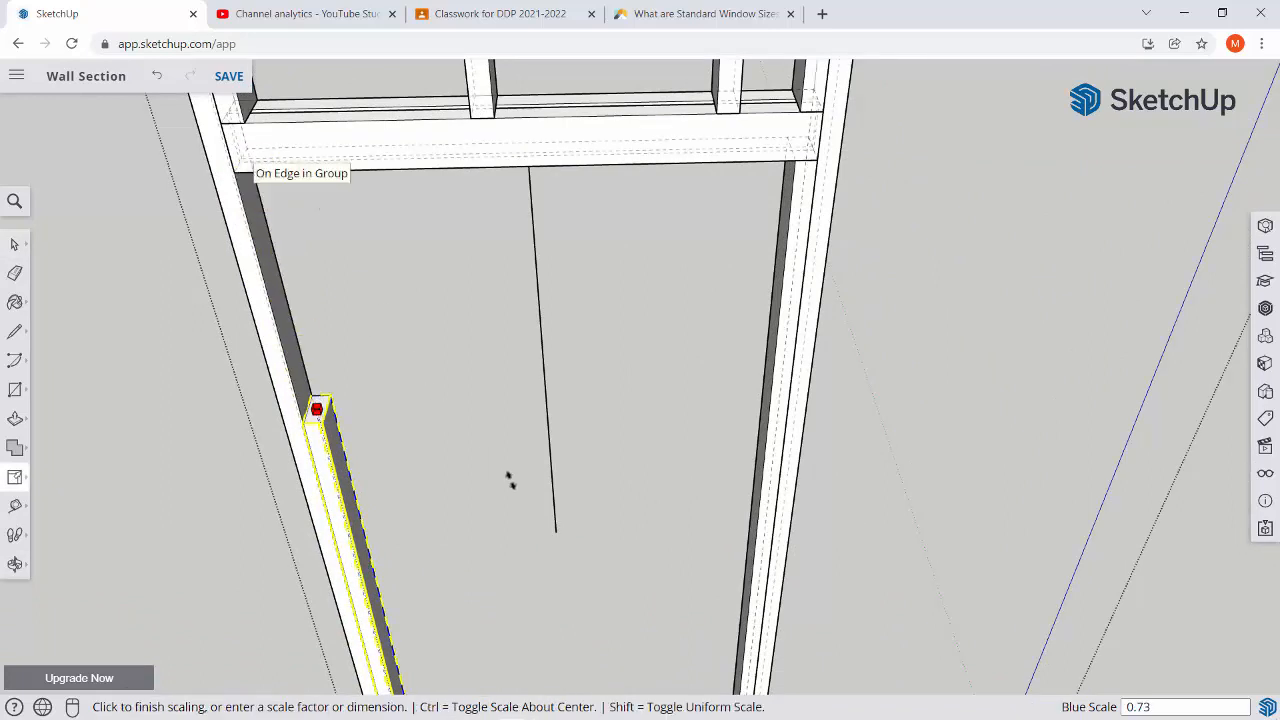
{"action": "left_click", "coordinate": [557, 525]}
{"action": "key", "text": "space"}
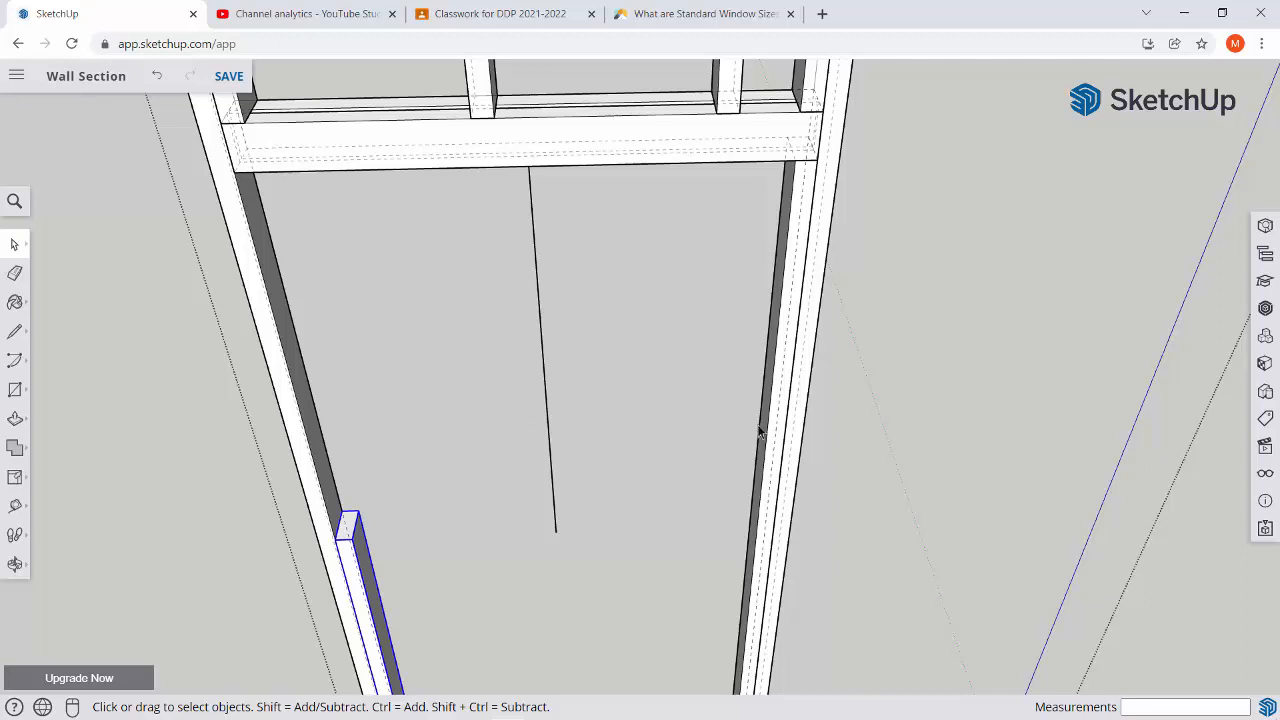
Scale the right inner stud vertically by about 0.56 from its top to match the lower end of the 36 inch line.
{"action": "key", "text": "s"}
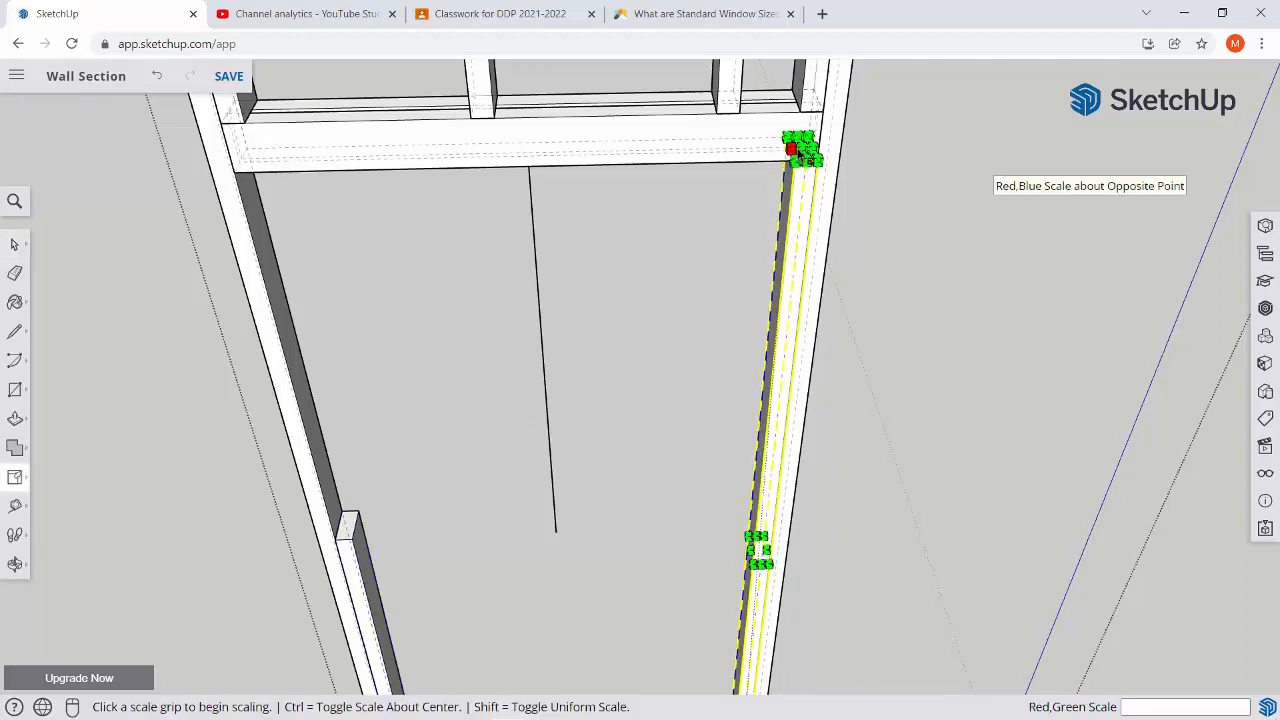
{"action": "left_click", "coordinate": [796, 148]}
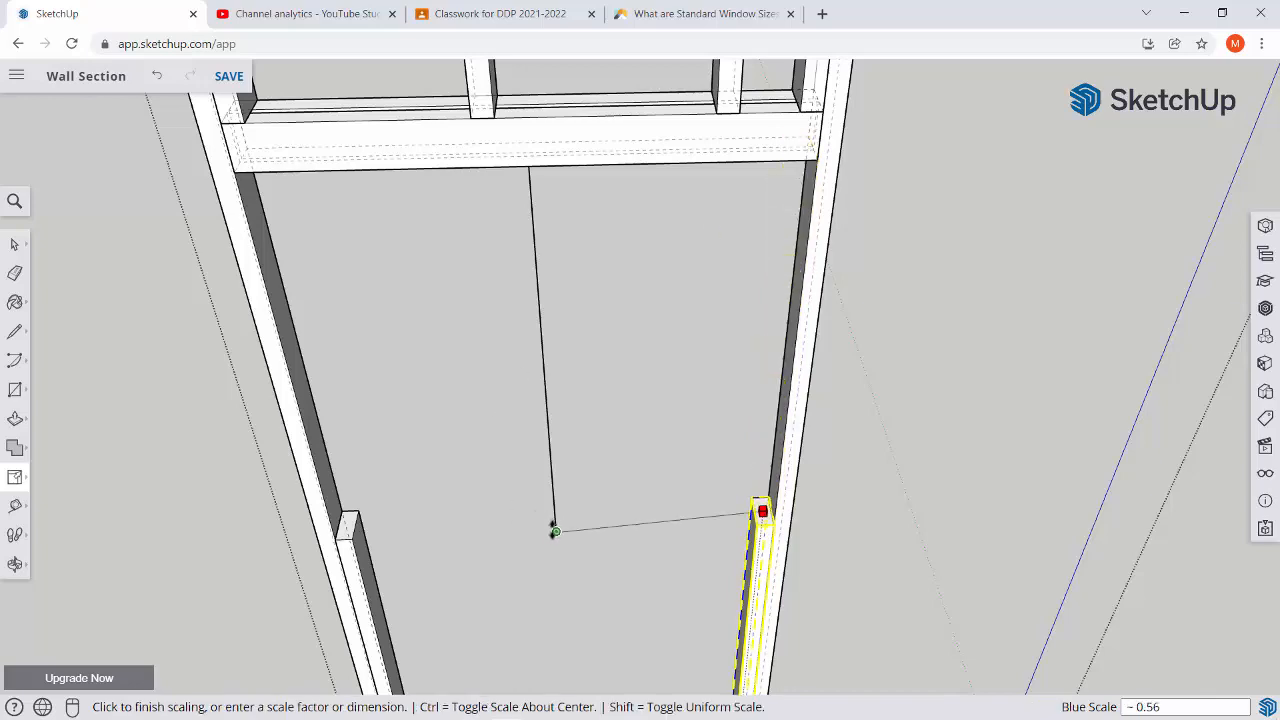
{"action": "left_click", "coordinate": [554, 530]}
{"action": "middle_click_drag", "start_coordinate": [600, 531], "coordinate": [514, 349]}
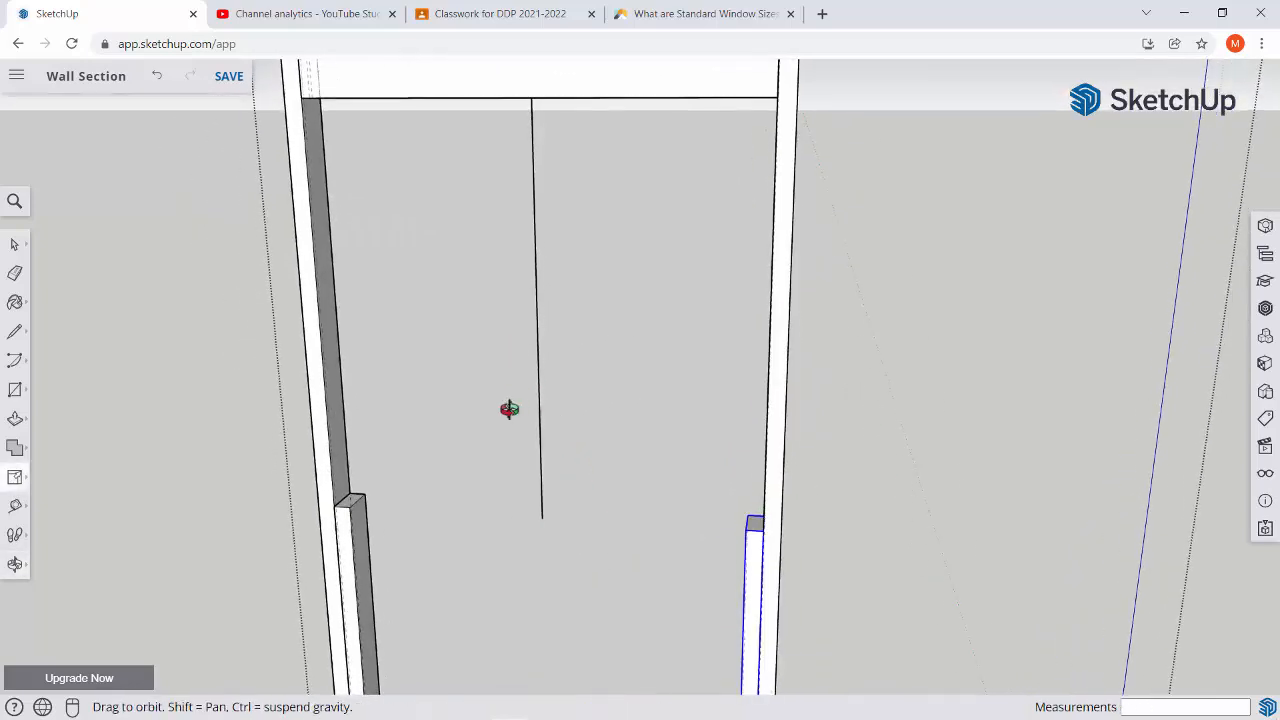
Erase the 36 inch vertical line beneath the header.
{"action": "key", "text": "space"}
{"action": "scroll", "coordinate": [554, 446], "scroll_direction": "down", "scroll_amount": 3}
{"action": "key", "text": "e"}
{"action": "scroll", "coordinate": [540, 434], "scroll_direction": "down", "scroll_amount": 4}
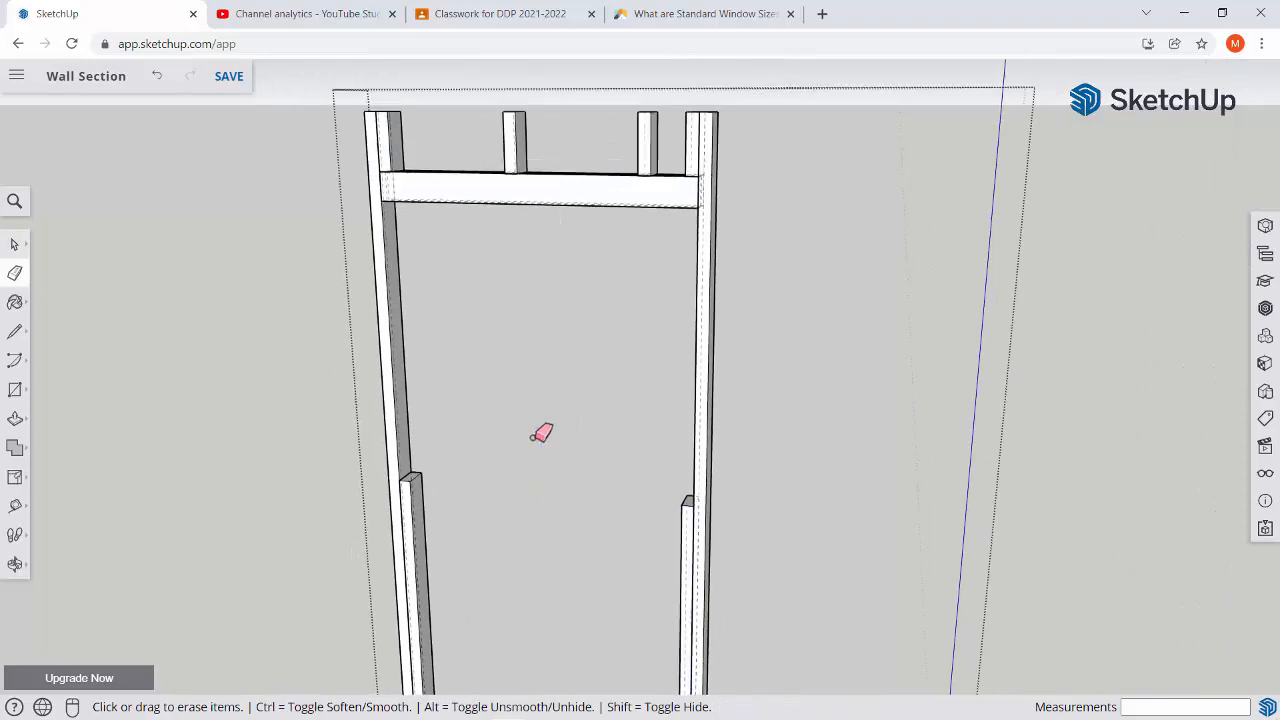
{"action": "scroll", "coordinate": [541, 434], "scroll_direction": "down", "scroll_amount": 3}
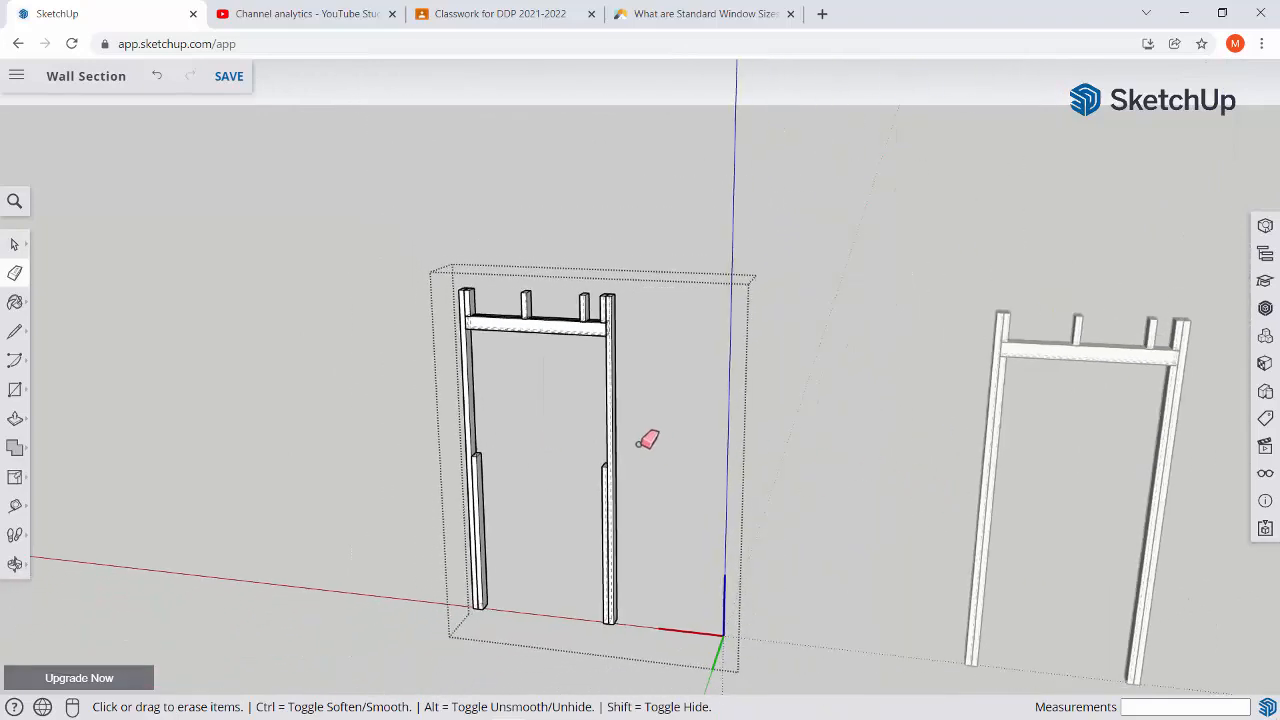
{"action": "scroll", "coordinate": [491, 486], "scroll_direction": "up", "scroll_amount": 8}
{"action": "key", "text": "space"}
{"action": "left_click", "coordinate": [468, 458]}
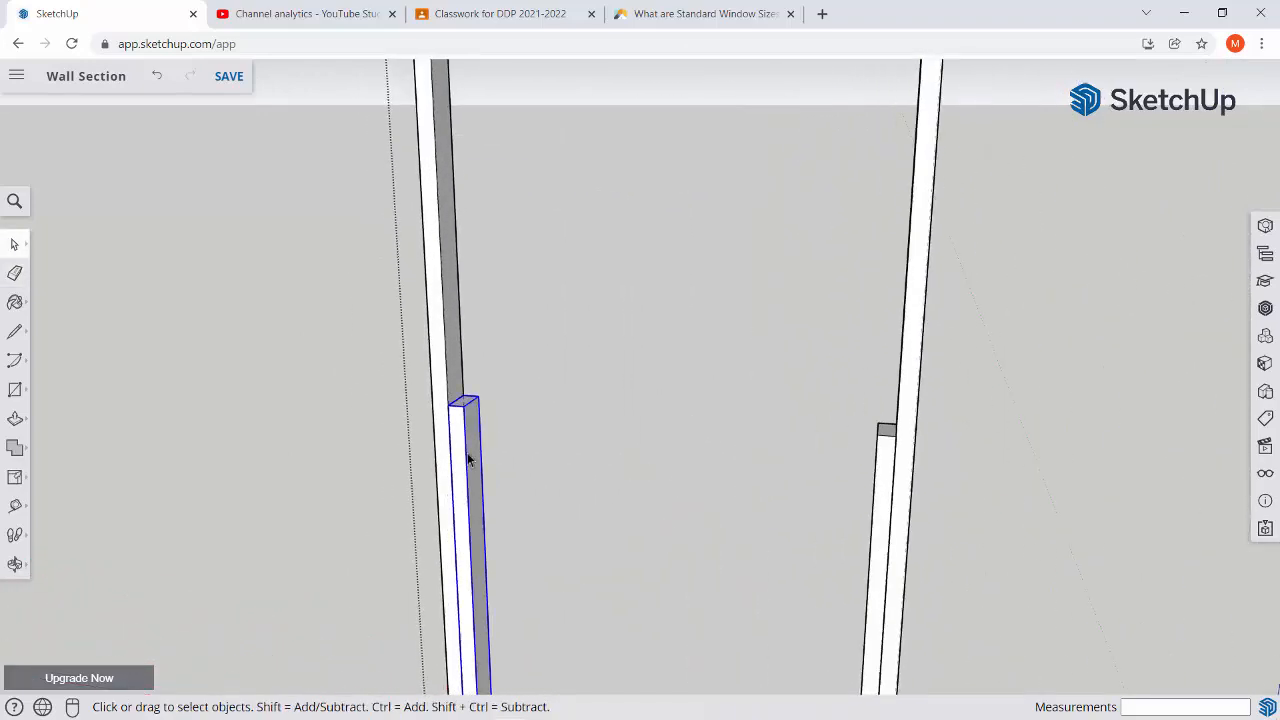
{"action": "key", "text": "q"}
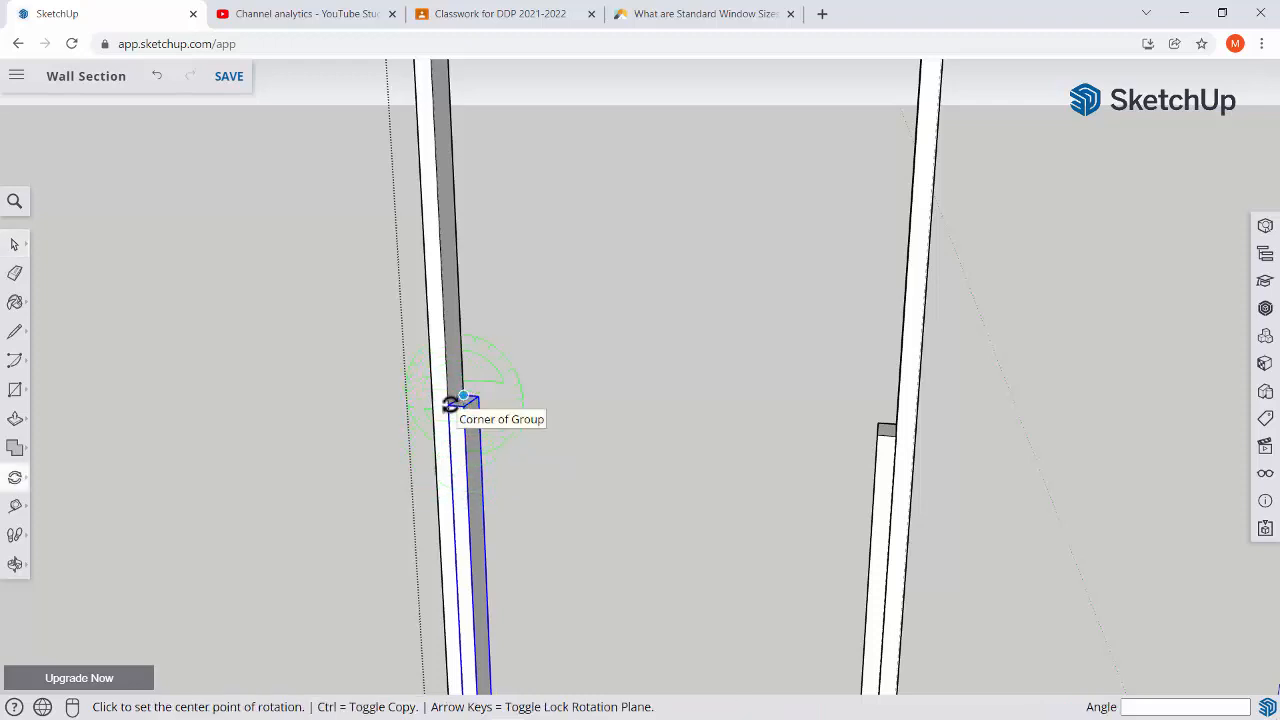
{"action": "scroll", "coordinate": [450, 406], "scroll_direction": "up", "scroll_amount": 4}
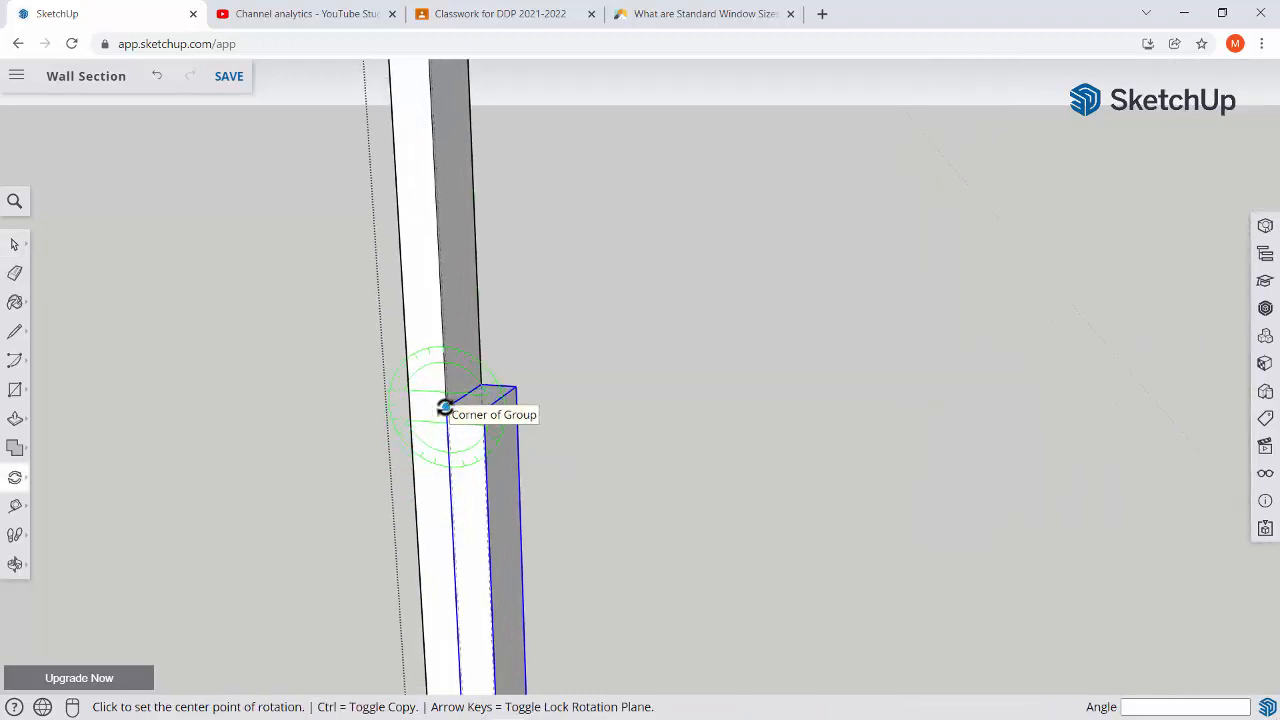
{"action": "scroll", "coordinate": [445, 408], "scroll_direction": "down", "scroll_amount": 8}
{"action": "middle_click_drag", "start_coordinate": [445, 408], "coordinate": [524, 418]}
{"action": "scroll", "coordinate": [469, 420], "scroll_direction": "up", "scroll_amount": 5}
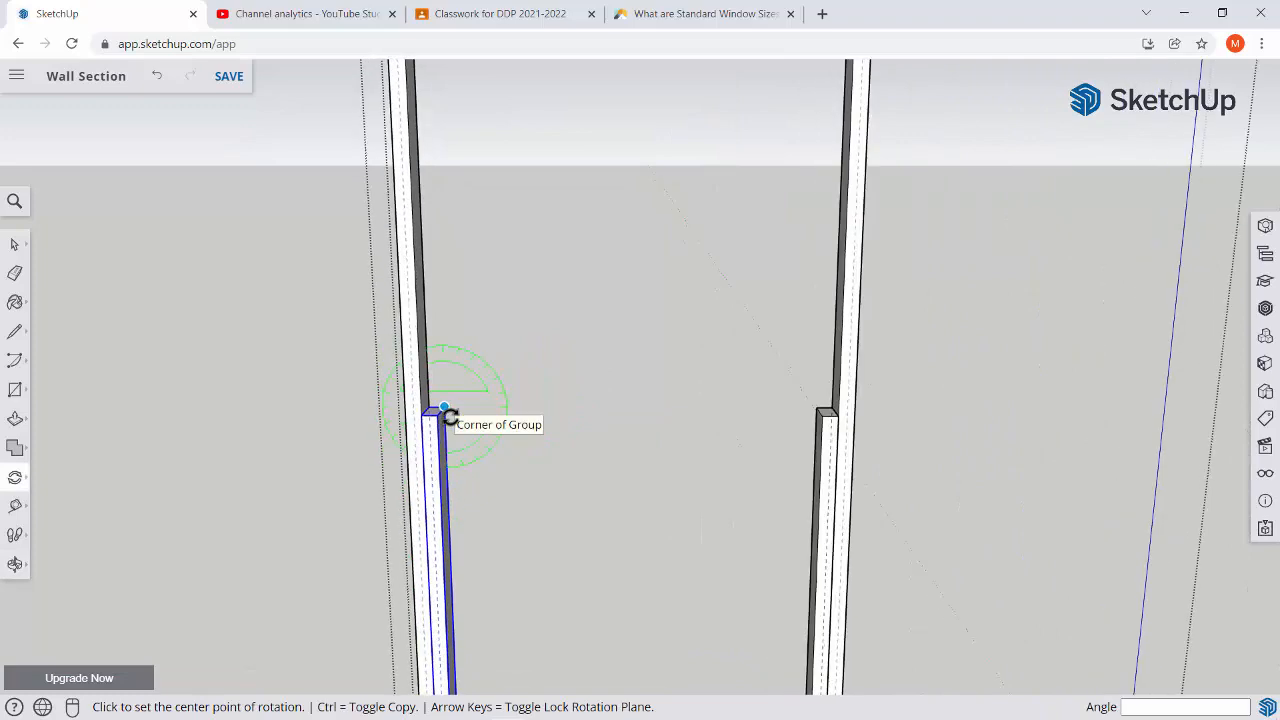
Undo the line's erasure and the shortening of both inner studs.
{"action": "key", "text": "ctrl+z"}
{"action": "key", "text": "ctrl+z"}
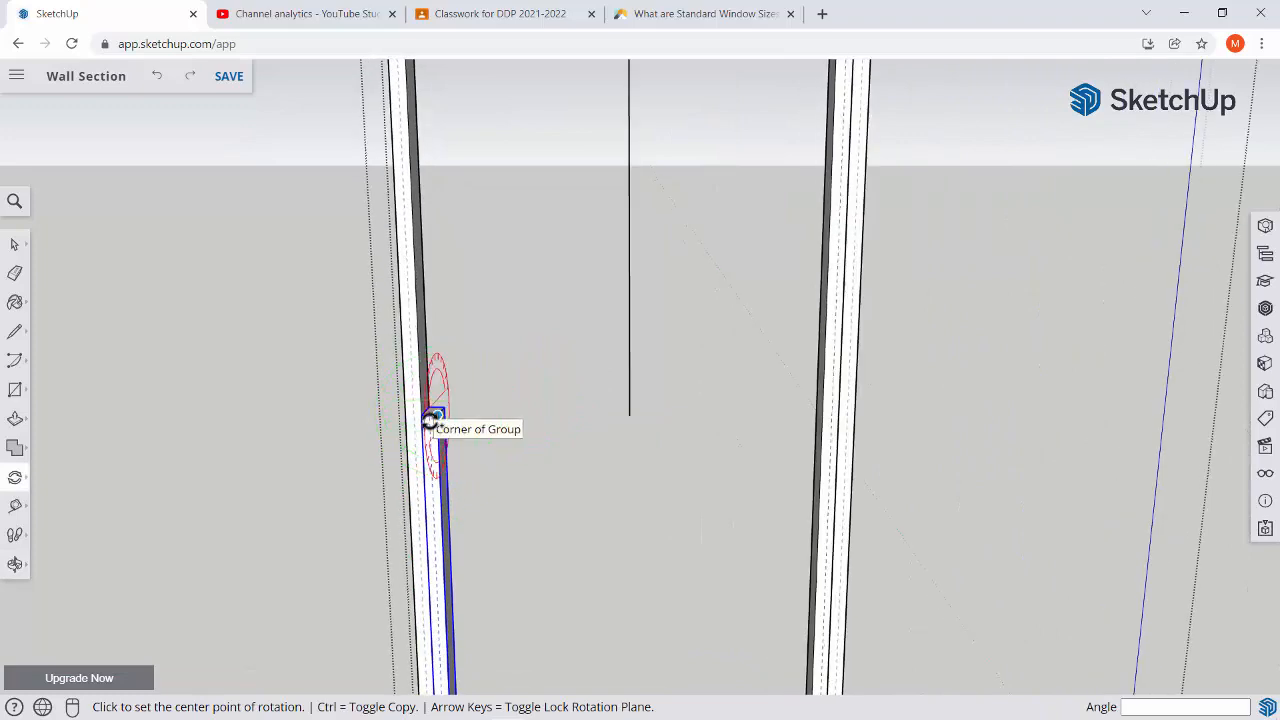
{"action": "scroll", "coordinate": [430, 421], "scroll_direction": "down", "scroll_amount": 6}
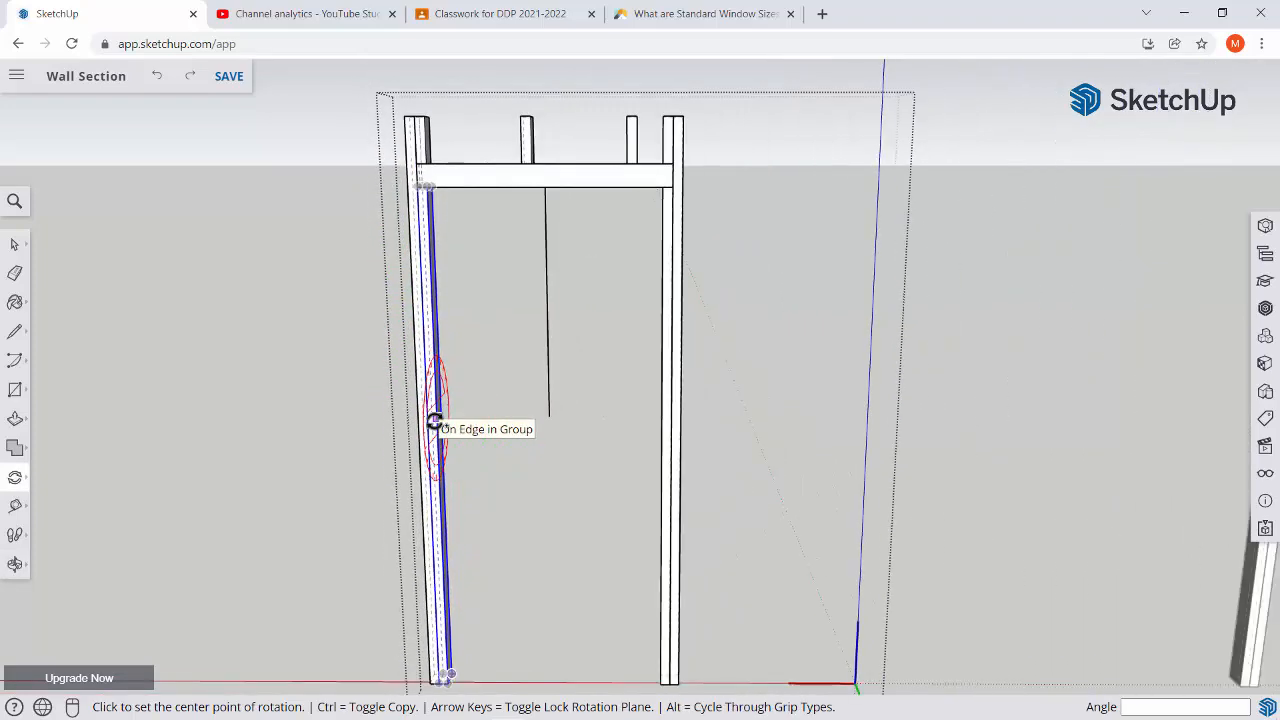
Scale the left inner stud vertically from its bottom end up to the level of the 36 inch line's lower end.
{"action": "mouse_move", "coordinate": [463, 498]}
{"action": "middle_mouse_down"}
{"action": "mouse_move", "coordinate": [406, 431]}
{"action": "mouse_move", "coordinate": [460, 534]}
{"action": "mouse_move", "coordinate": [414, 351]}
{"action": "middle_mouse_up"}
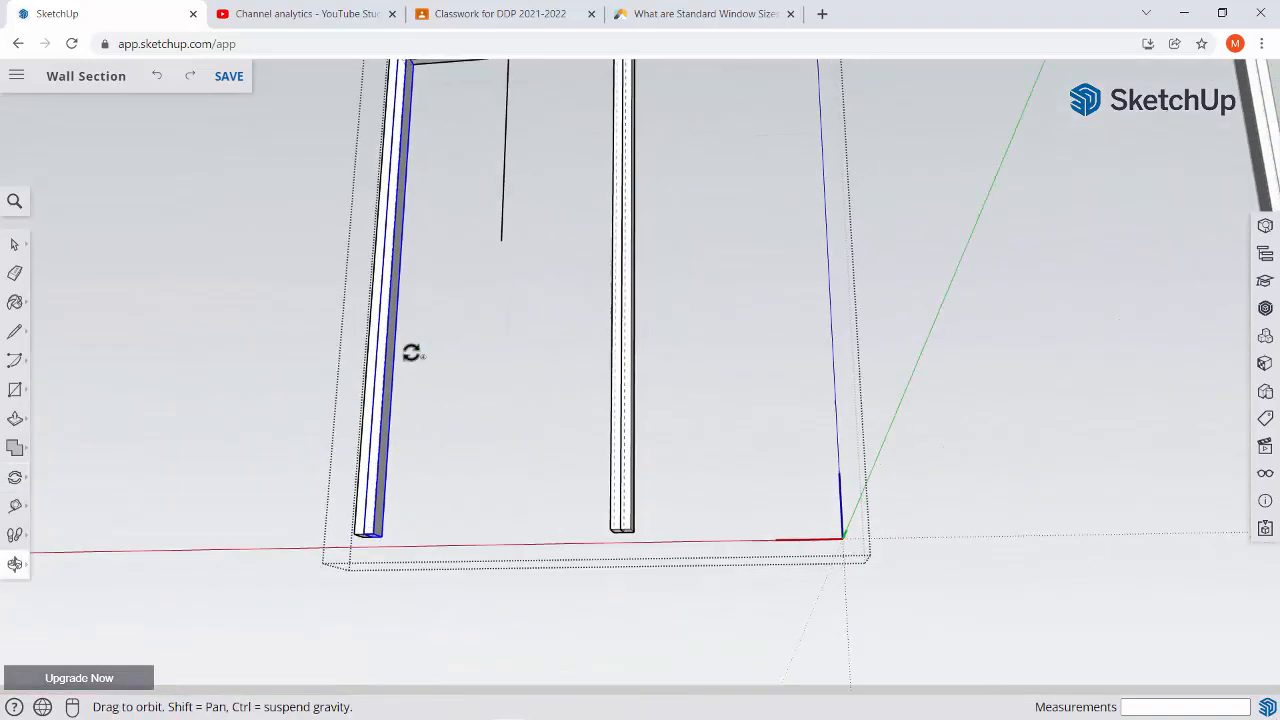
{"action": "scroll", "coordinate": [392, 522], "scroll_direction": "up", "scroll_amount": 4}
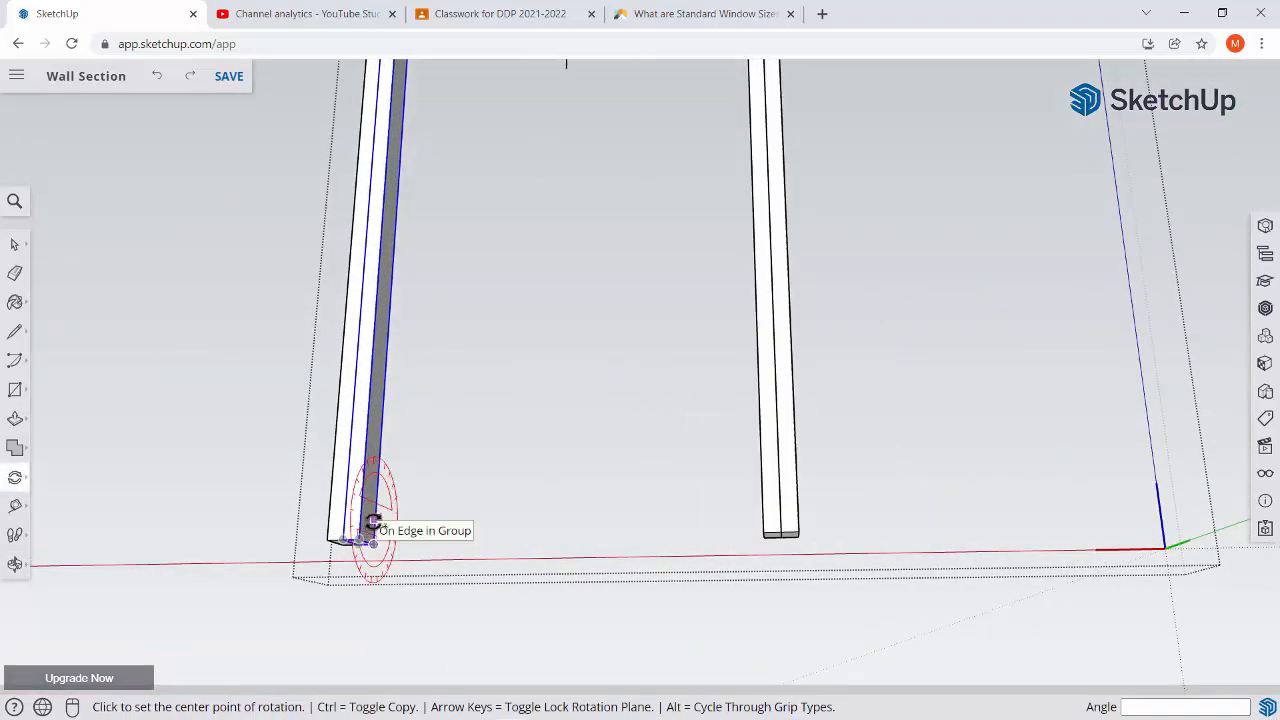
{"action": "key", "text": "space"}
{"action": "scroll", "coordinate": [368, 540], "scroll_direction": "up", "scroll_amount": 2}
{"action": "key", "text": "s"}
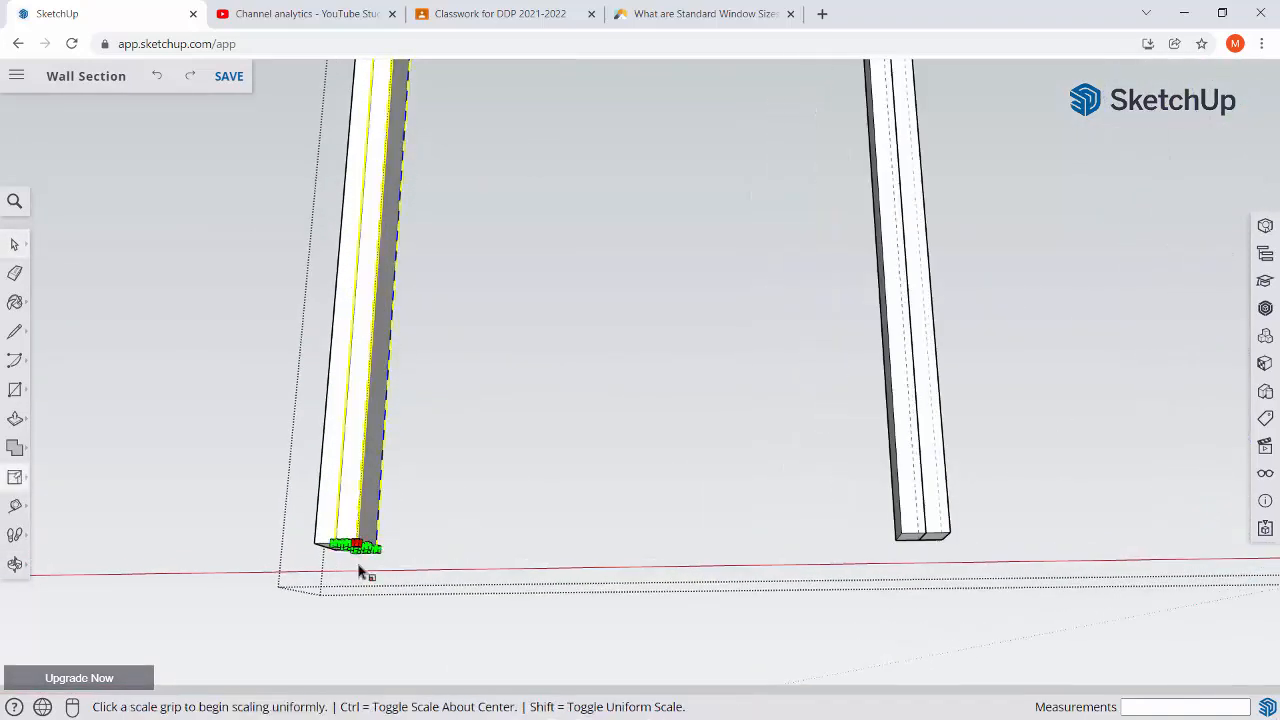
{"action": "scroll", "coordinate": [366, 565], "scroll_direction": "up", "scroll_amount": 3}
{"action": "scroll", "coordinate": [356, 538], "scroll_direction": "up", "scroll_amount": 3}
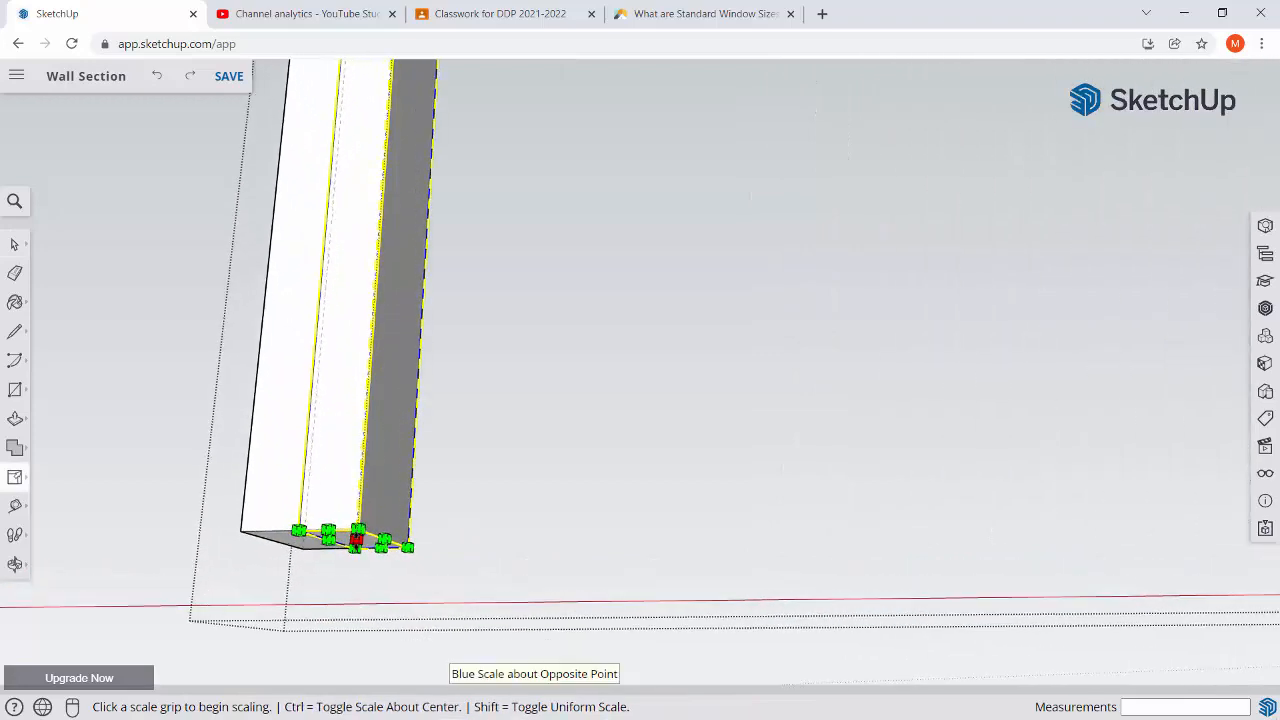
{"action": "left_click", "coordinate": [356, 540]}
{"action": "scroll", "coordinate": [360, 520], "scroll_direction": "down", "scroll_amount": 4}
{"action": "middle_click_drag", "start_coordinate": [348, 323], "coordinate": [760, 266]}
{"action": "left_click", "coordinate": [620, 152]}
{"action": "key", "text": "space"}
Scale the right inner stud vertically from its bottom end up to the level of the 36 inch line's lower end.
{"action": "left_click", "coordinate": [821, 481]}
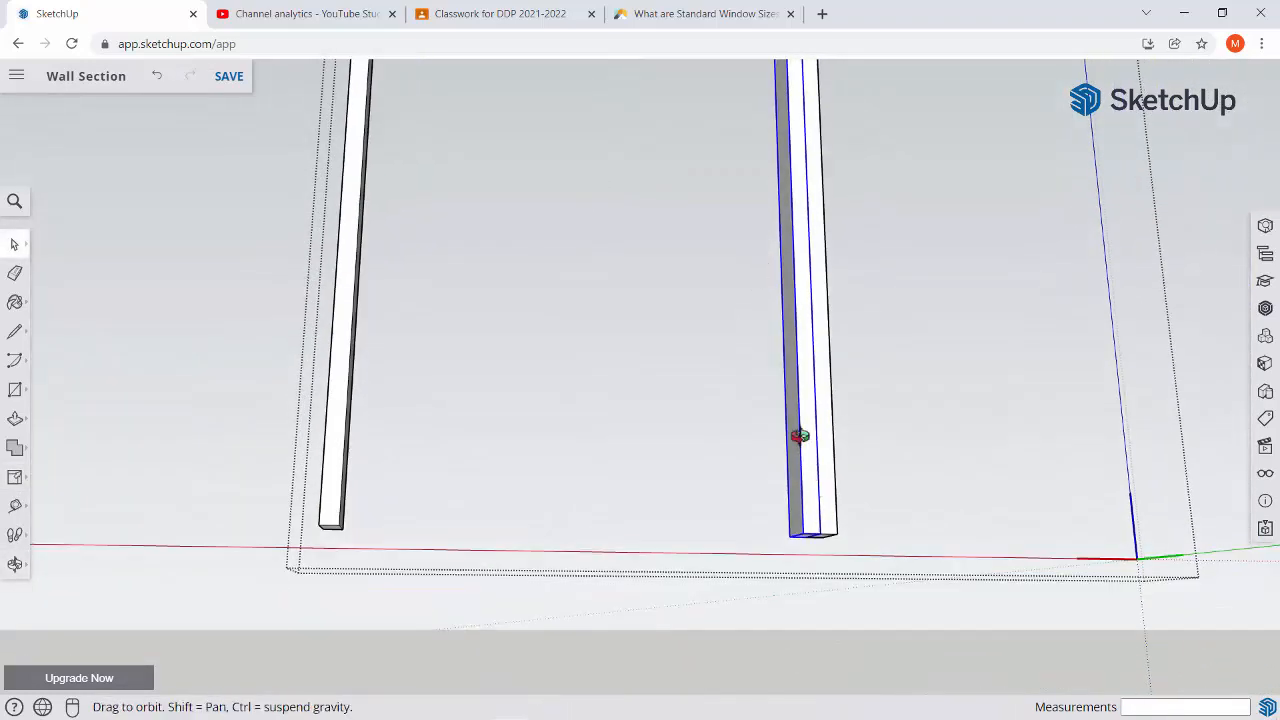
{"action": "middle_click_drag", "start_coordinate": [800, 436], "coordinate": [811, 537]}
{"action": "key", "text": "s"}
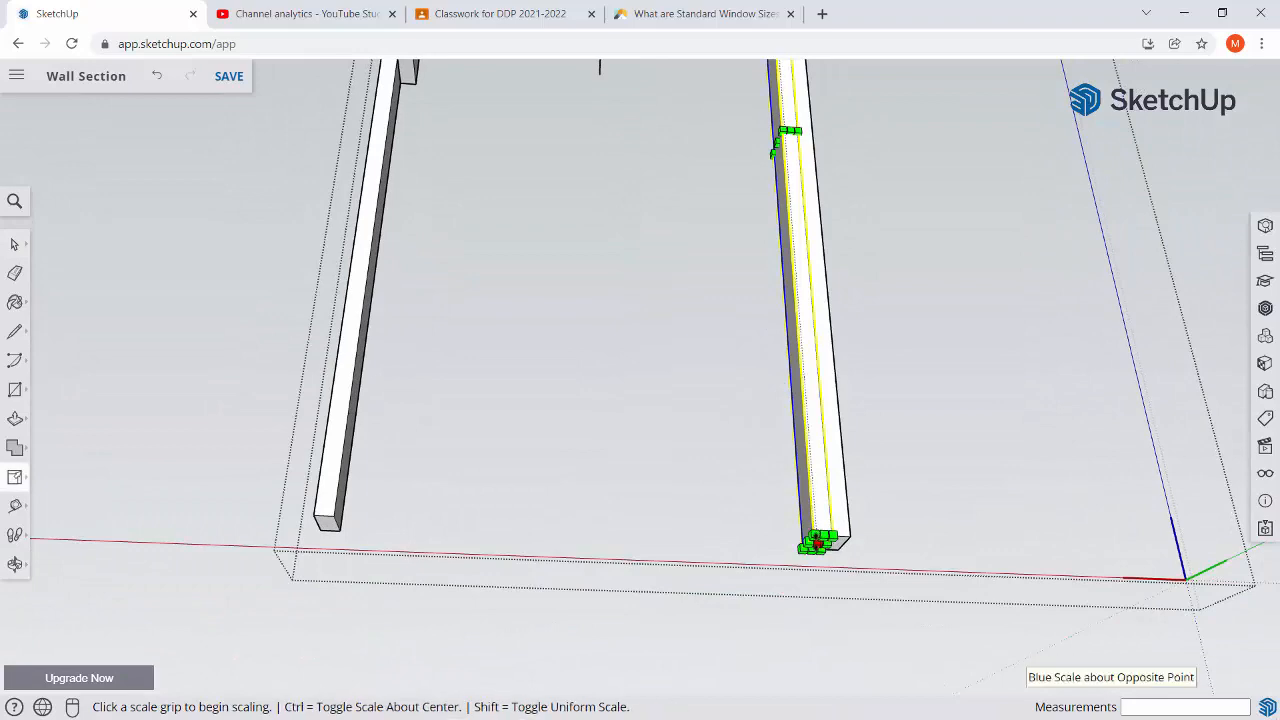
{"action": "left_click", "coordinate": [818, 541]}
{"action": "scroll", "coordinate": [765, 413], "scroll_direction": "down", "scroll_amount": 2}
{"action": "left_click", "coordinate": [631, 140]}
{"action": "middle_click_drag", "start_coordinate": [627, 165], "coordinate": [583, 260]}
{"action": "scroll", "coordinate": [565, 240], "scroll_direction": "down", "scroll_amount": 3}
{"action": "middle_click_drag", "start_coordinate": [501, 206], "coordinate": [553, 538], "text": "shift"}
{"action": "key", "text": "space"}
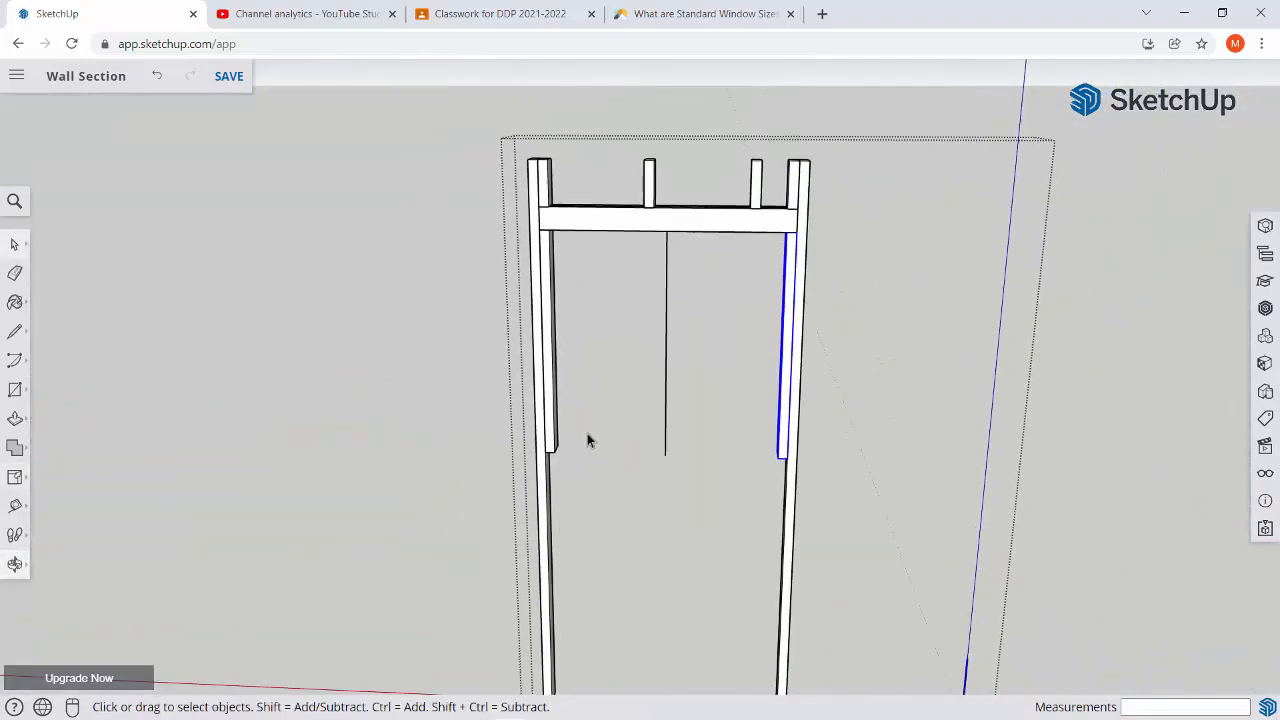
Erase the 36 inch vertical guide line hanging beneath the header.
{"action": "key", "text": "e"}
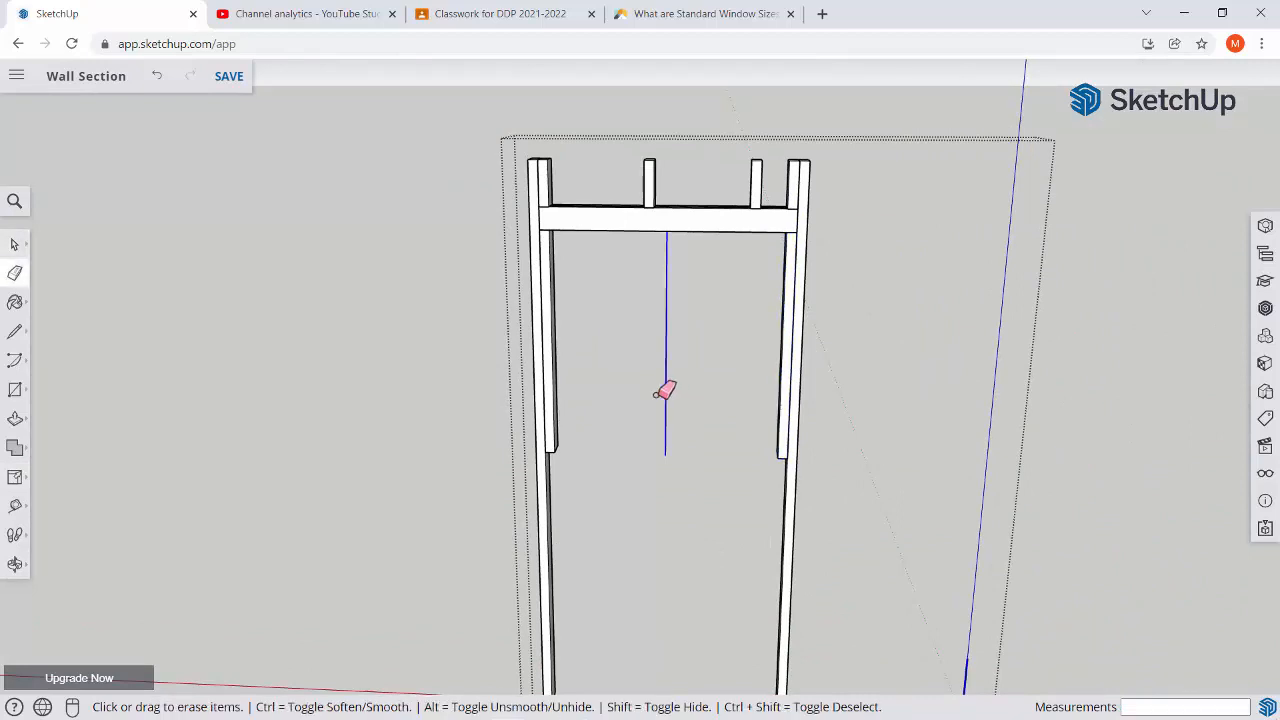
{"action": "left_click", "coordinate": [666, 391]}
{"action": "key", "text": "space"}
Rotate a copy of the shortened left inner stud 90 degrees about its lower outer corner to form a horizontal sill.
{"action": "key", "text": "q"}
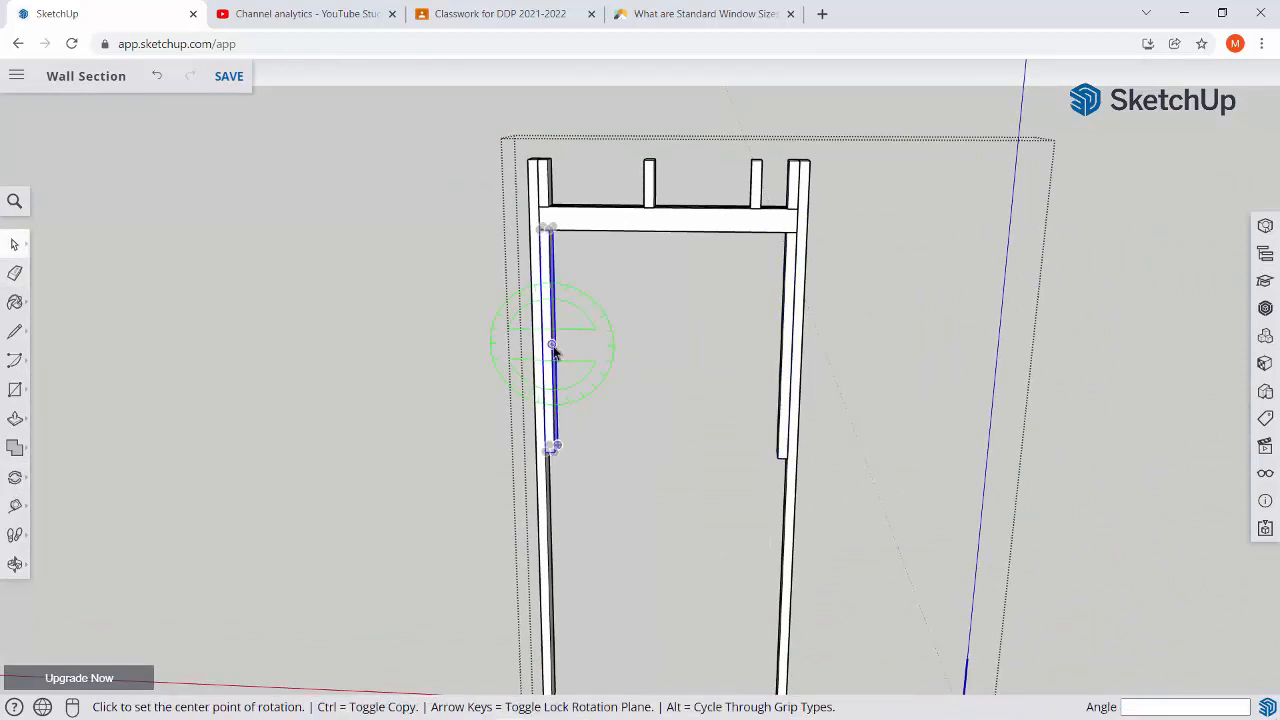
{"action": "scroll", "coordinate": [540, 452], "scroll_direction": "up", "scroll_amount": 8}
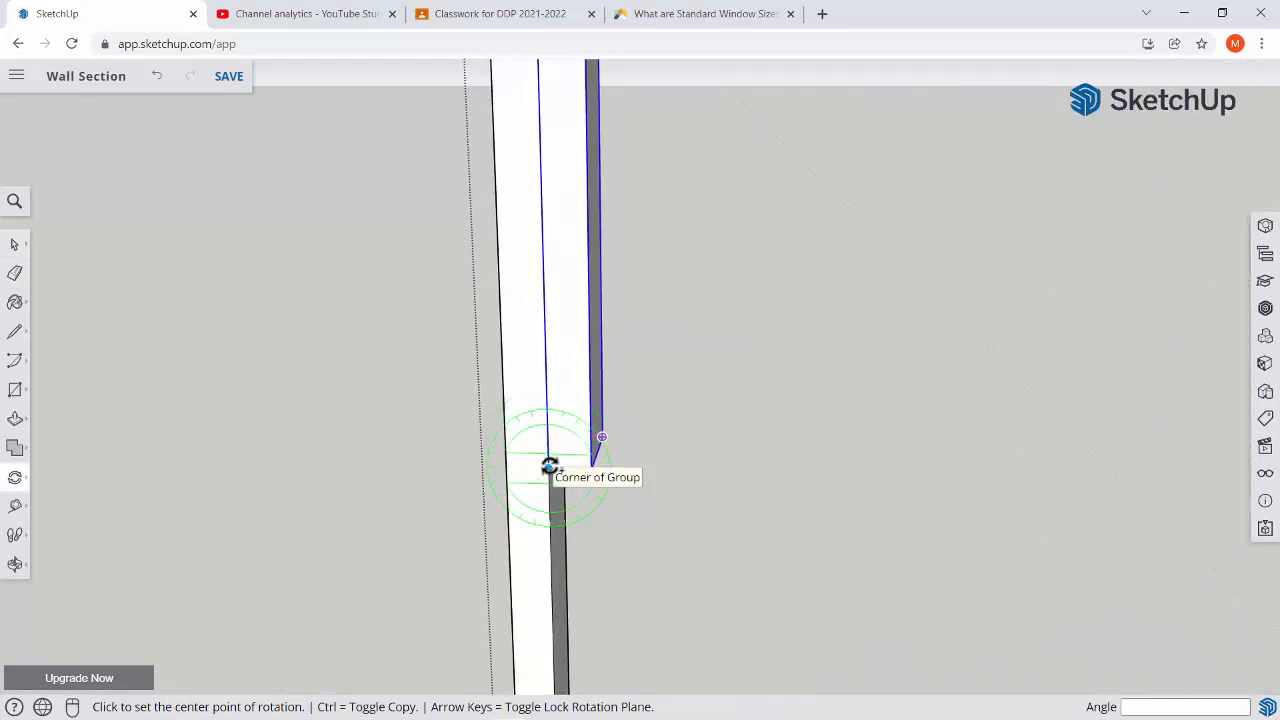
{"action": "left_click", "coordinate": [548, 467]}
{"action": "left_click", "coordinate": [545, 288]}
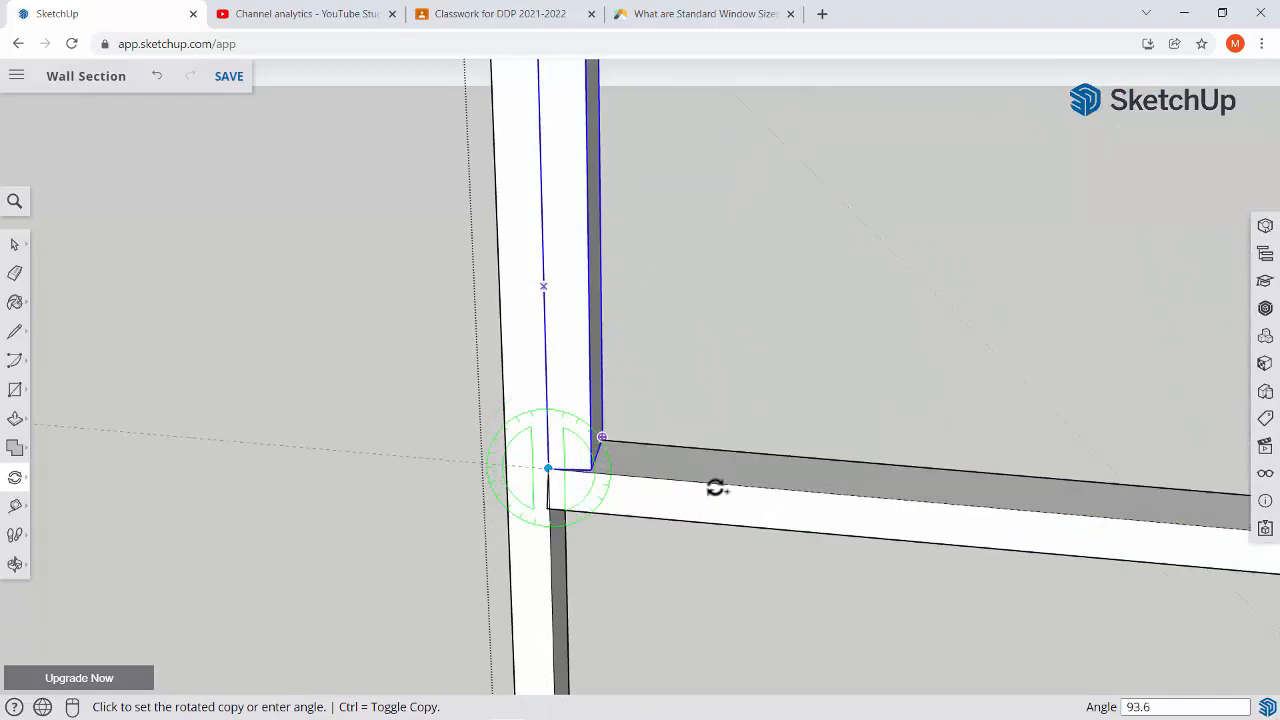
{"action": "type", "text": "90"}
{"action": "key", "text": "Return"}
{"action": "scroll", "coordinate": [712, 484], "scroll_direction": "down", "scroll_amount": 4}
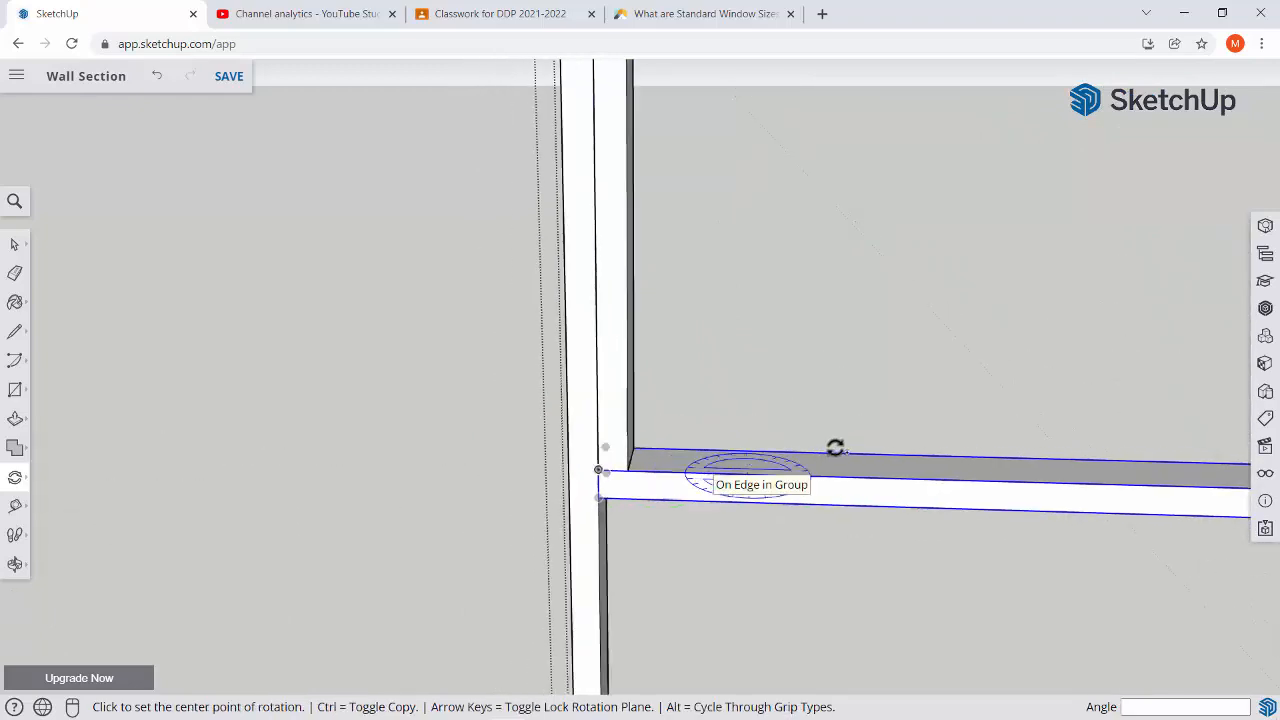
Scale the sill lengthwise so that its free end meets the inner face of the right outer stud.
{"action": "middle_click_drag", "start_coordinate": [834, 446], "coordinate": [326, 398]}
{"action": "middle_click_drag", "start_coordinate": [751, 449], "coordinate": [591, 426]}
{"action": "key", "text": "space"}
{"action": "key", "text": "s"}
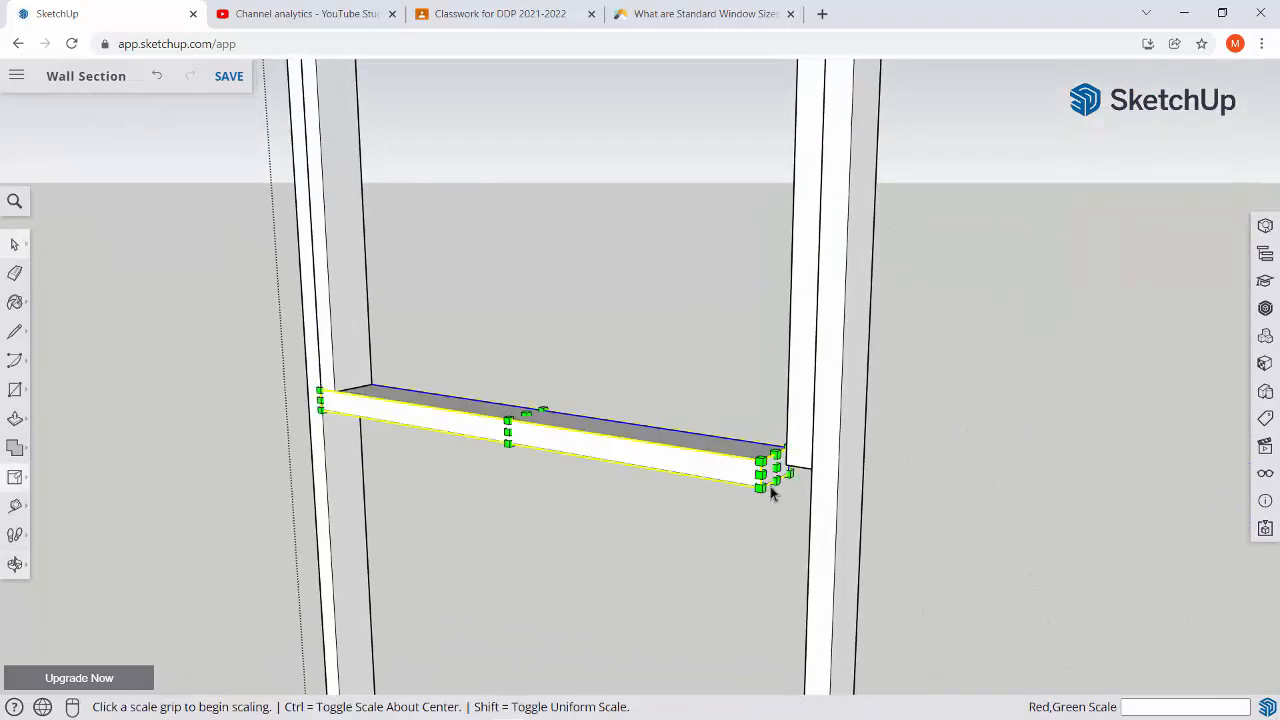
{"action": "scroll", "coordinate": [772, 488], "scroll_direction": "up", "scroll_amount": 1}
{"action": "left_click", "coordinate": [771, 465]}
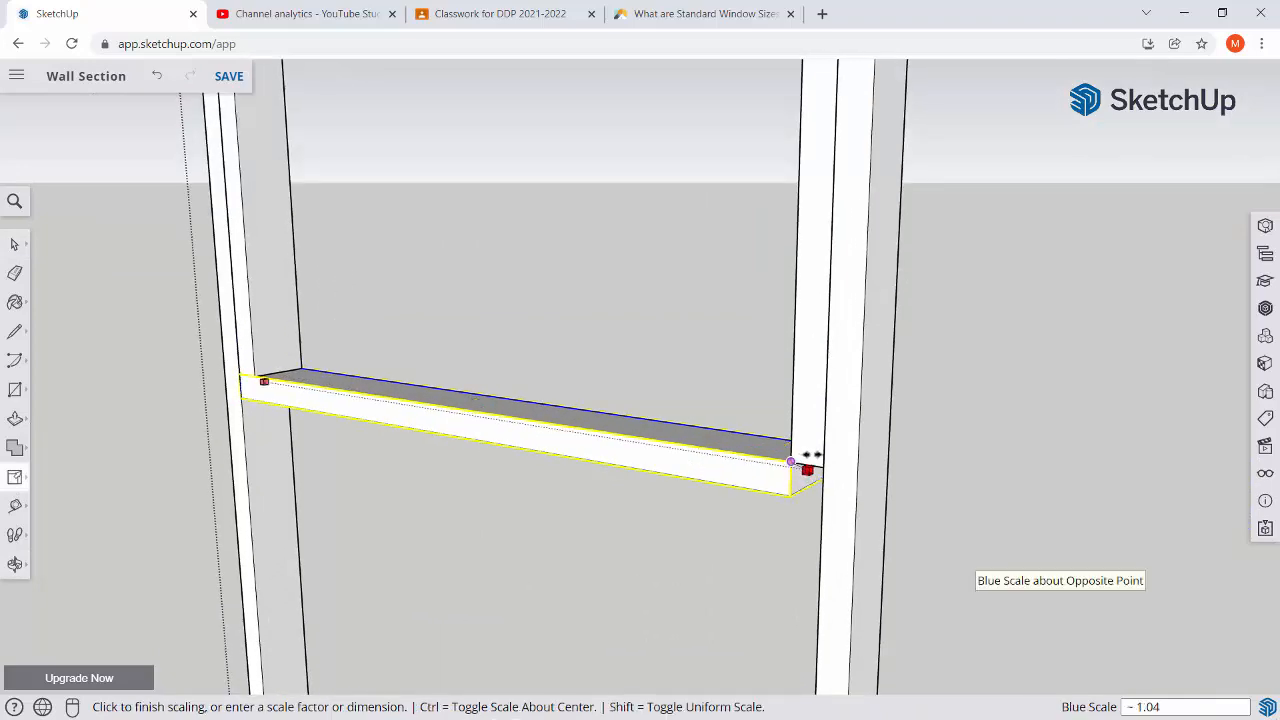
{"action": "left_click", "coordinate": [746, 446]}
{"action": "middle_click_drag", "start_coordinate": [746, 446], "coordinate": [1000, 466]}
{"action": "key", "text": "space"}
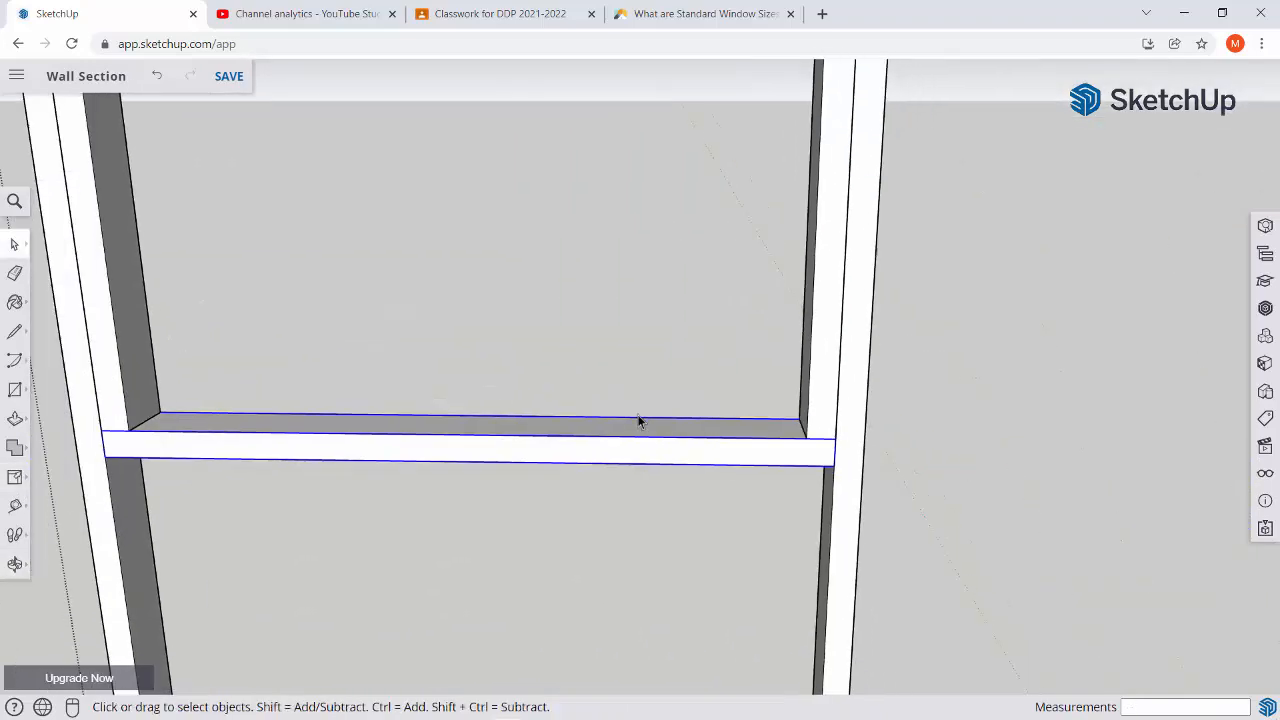
Copy the four cripple studs above the header 4' straight down so that their tops meet the underside of the sill.
{"action": "scroll", "coordinate": [637, 414], "scroll_direction": "down", "scroll_amount": 4}
{"action": "middle_click_drag", "start_coordinate": [605, 389], "coordinate": [671, 491], "text": "shift"}
{"action": "scroll", "coordinate": [700, 469], "scroll_direction": "down", "scroll_amount": 4}
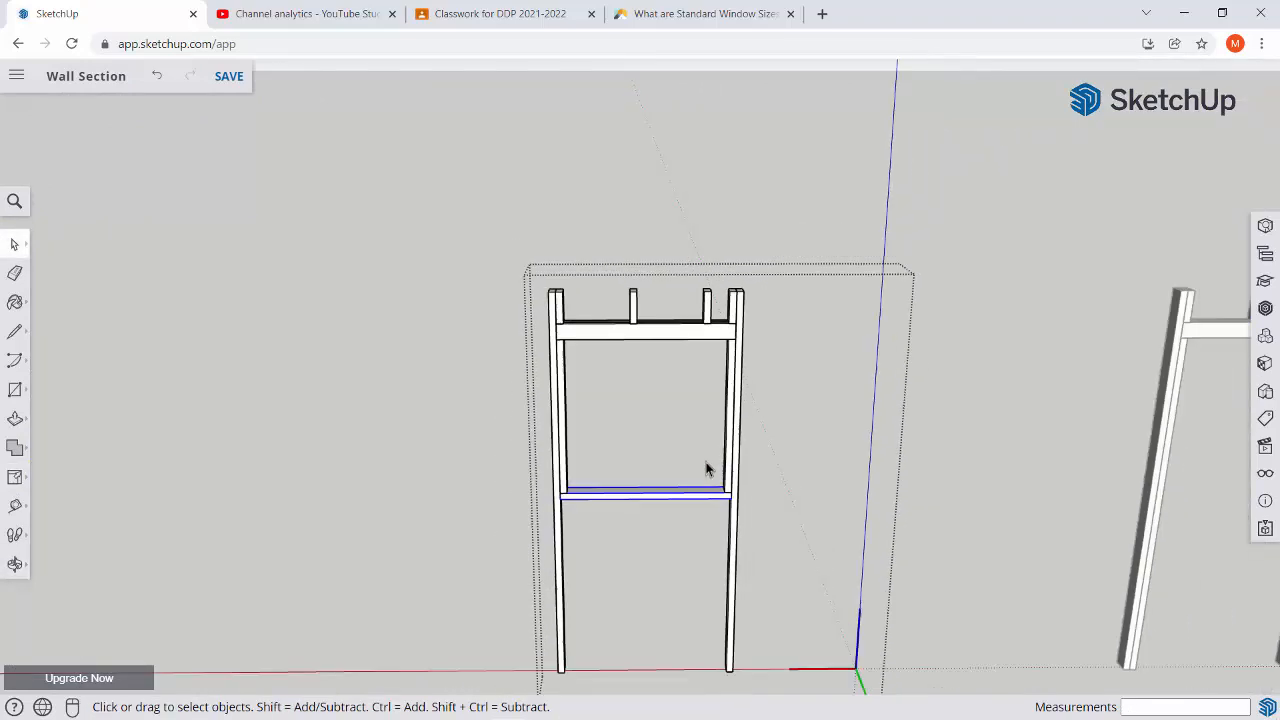
{"action": "scroll", "coordinate": [706, 469], "scroll_direction": "up", "scroll_amount": 1}
{"action": "scroll", "coordinate": [668, 393], "scroll_direction": "up", "scroll_amount": 2}
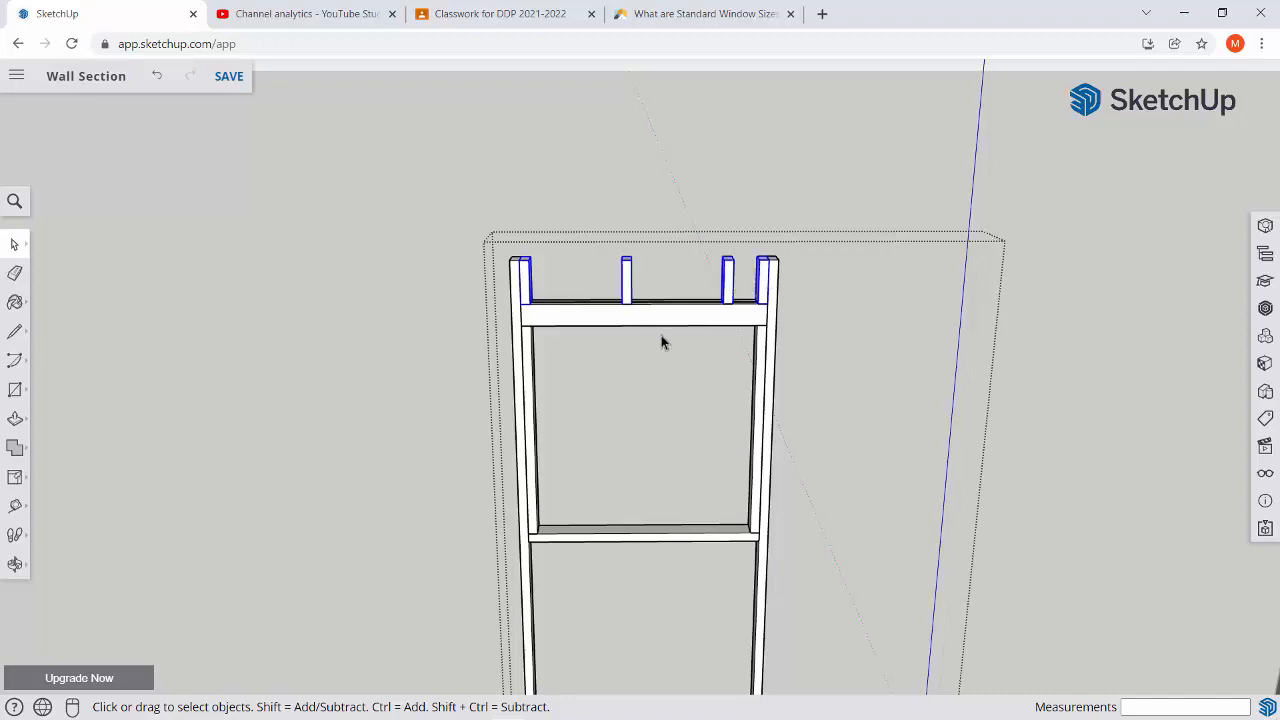
{"action": "key", "text": "m"}
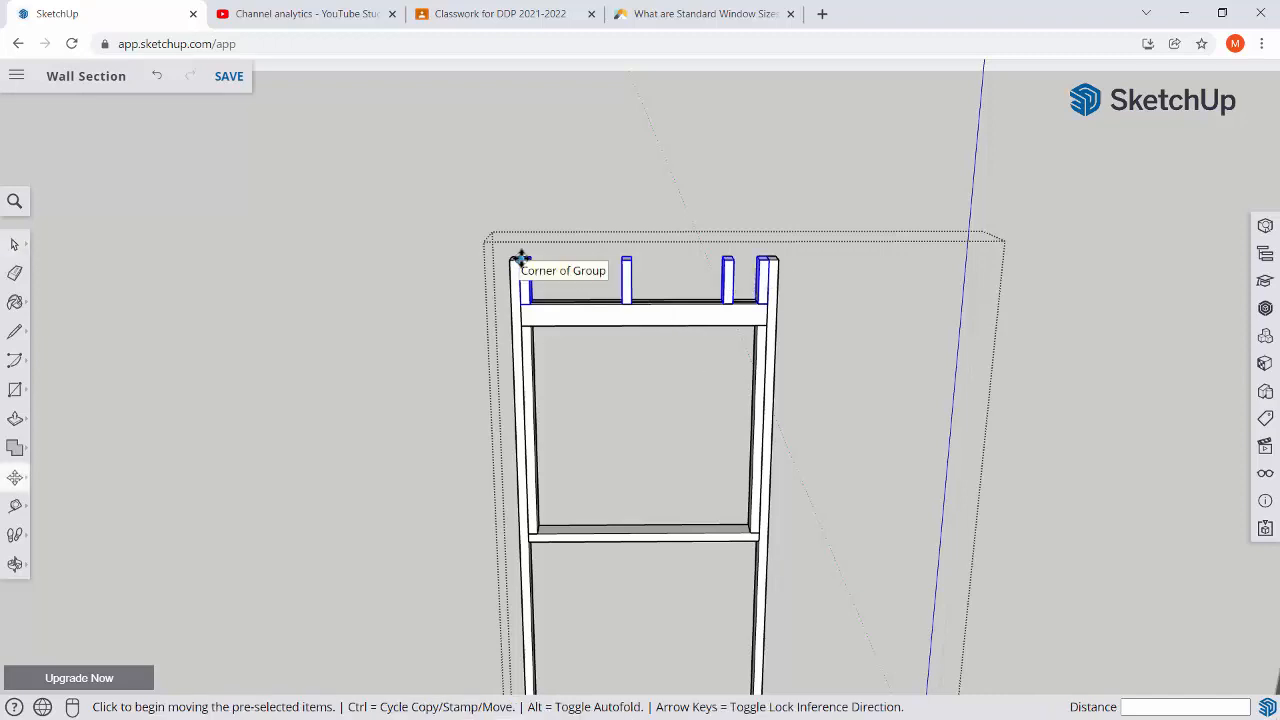
{"action": "key", "text": "ctrl"}
{"action": "key", "text": "q"}
{"action": "scroll", "coordinate": [520, 268], "scroll_direction": "up", "scroll_amount": 2}
{"action": "scroll", "coordinate": [520, 268], "scroll_direction": "up", "scroll_amount": 1}
{"action": "key", "text": "m"}
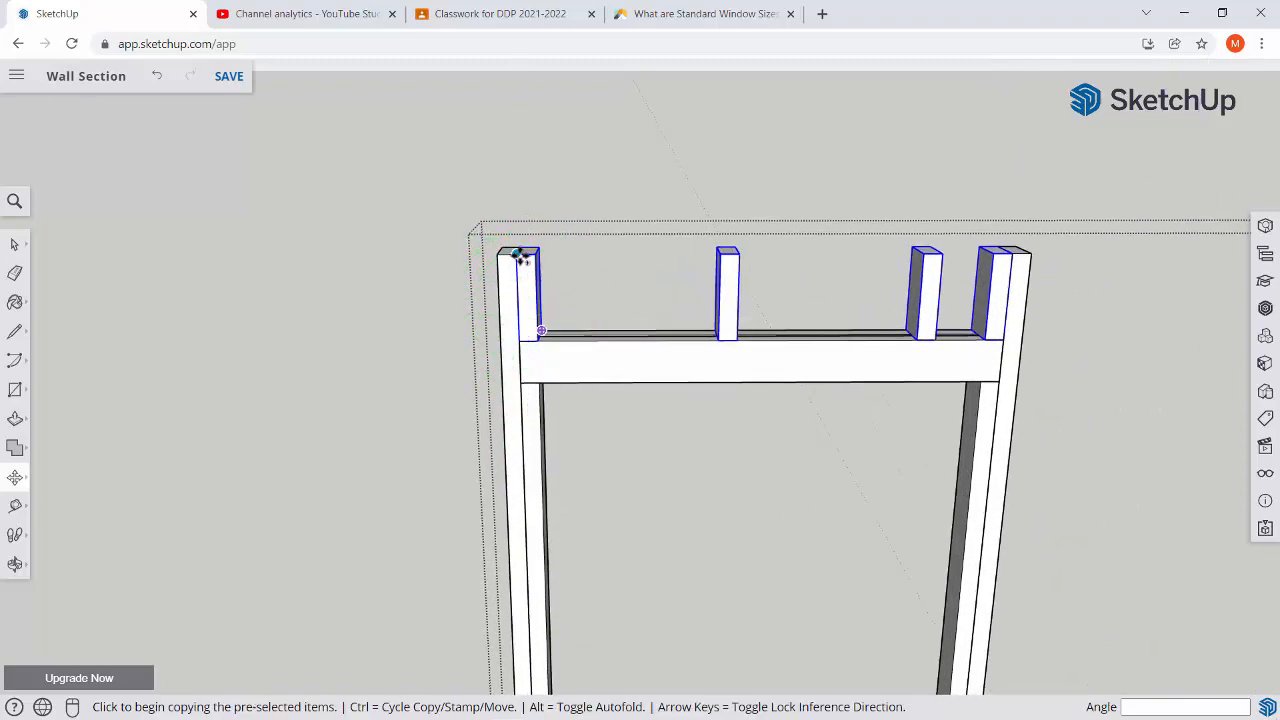
{"action": "left_click", "coordinate": [518, 253]}
{"action": "scroll", "coordinate": [521, 275], "scroll_direction": "down", "scroll_amount": 3}
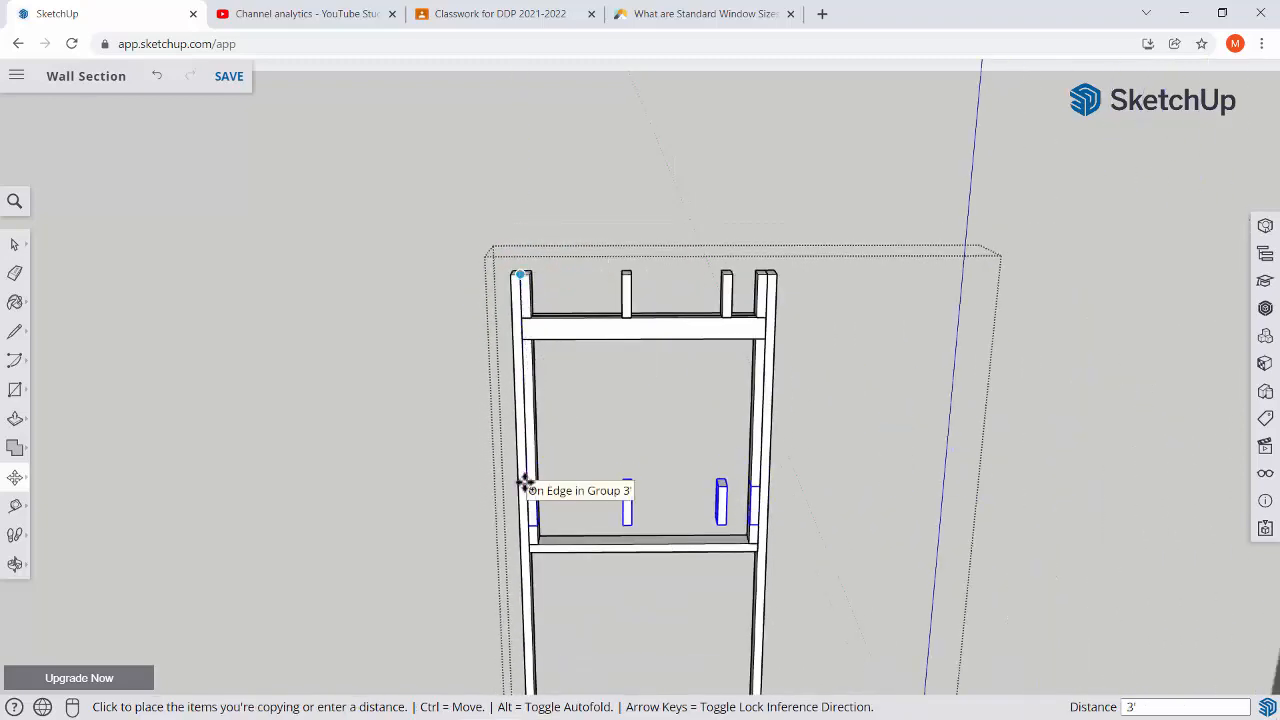
{"action": "scroll", "coordinate": [523, 508], "scroll_direction": "down", "scroll_amount": 3}
{"action": "scroll", "coordinate": [523, 508], "scroll_direction": "up", "scroll_amount": 5}
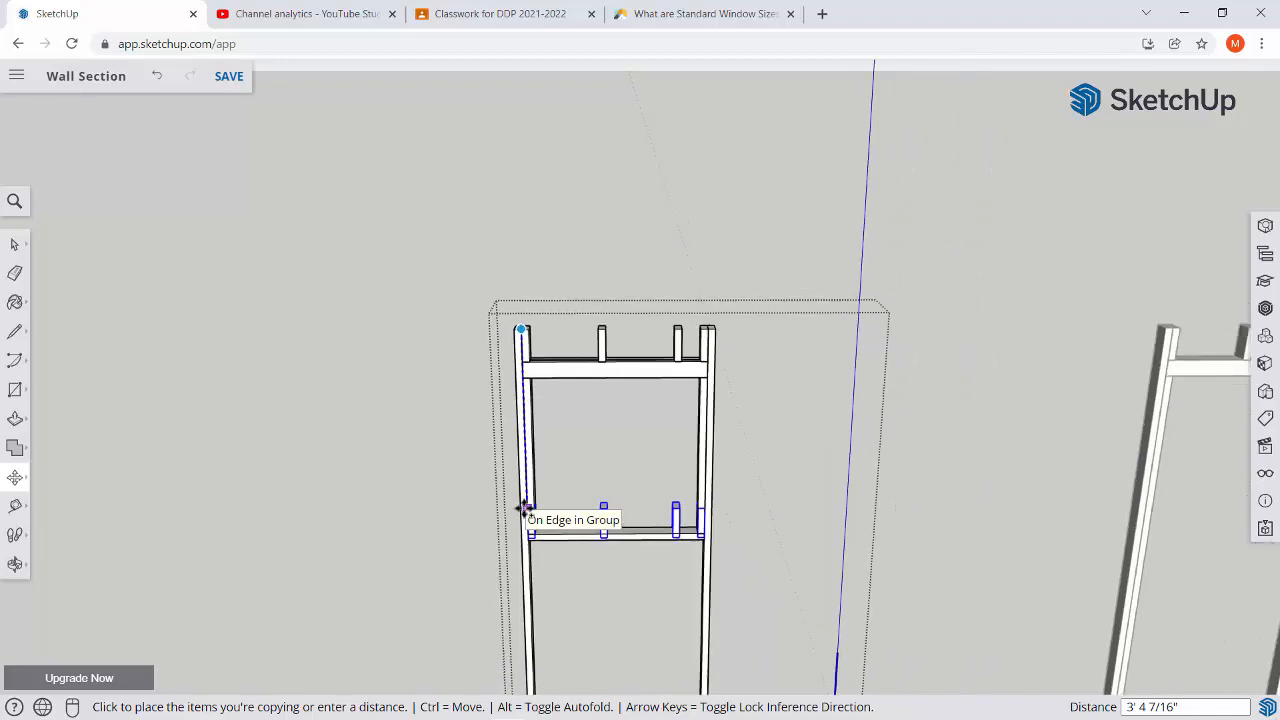
{"action": "middle_click_drag", "start_coordinate": [523, 508], "coordinate": [531, 549]}
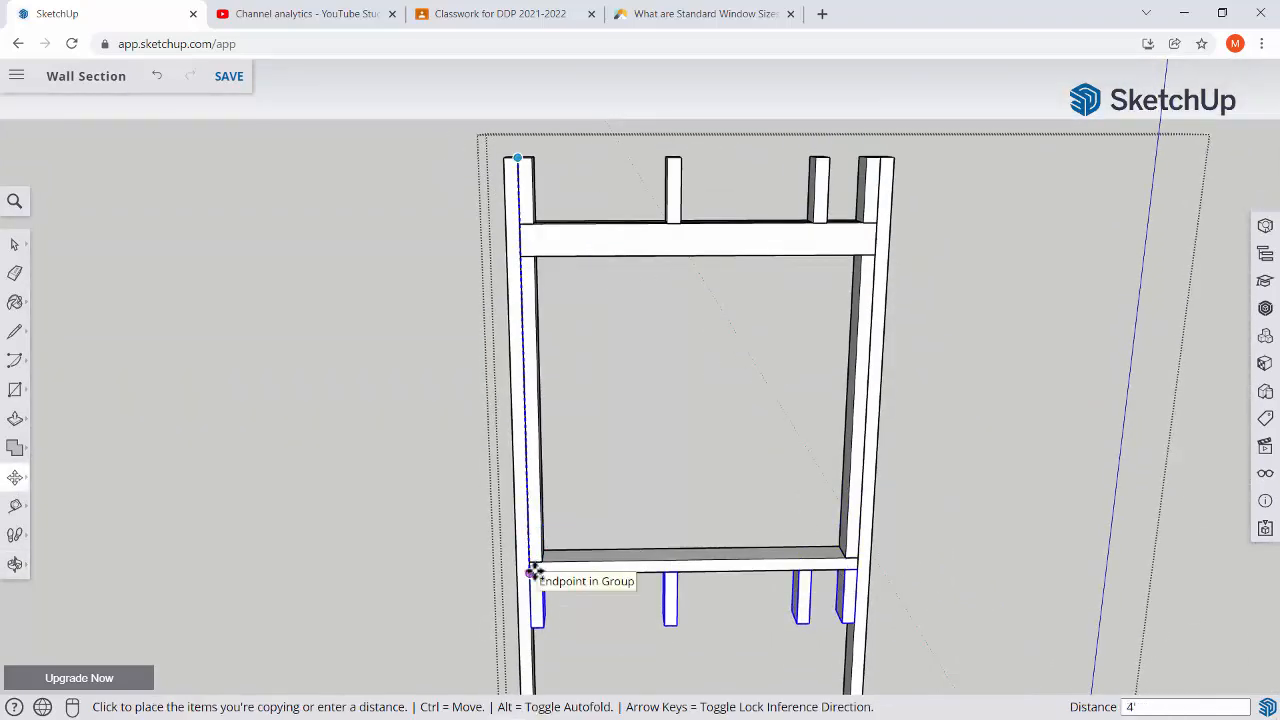
{"action": "left_click", "coordinate": [531, 572]}
Scale the four copied cripple studs downward by about 6.43 to reach the bottom ends of the outer studs.
{"action": "middle_click_drag", "start_coordinate": [531, 560], "coordinate": [414, 314]}
{"action": "key", "text": "s"}
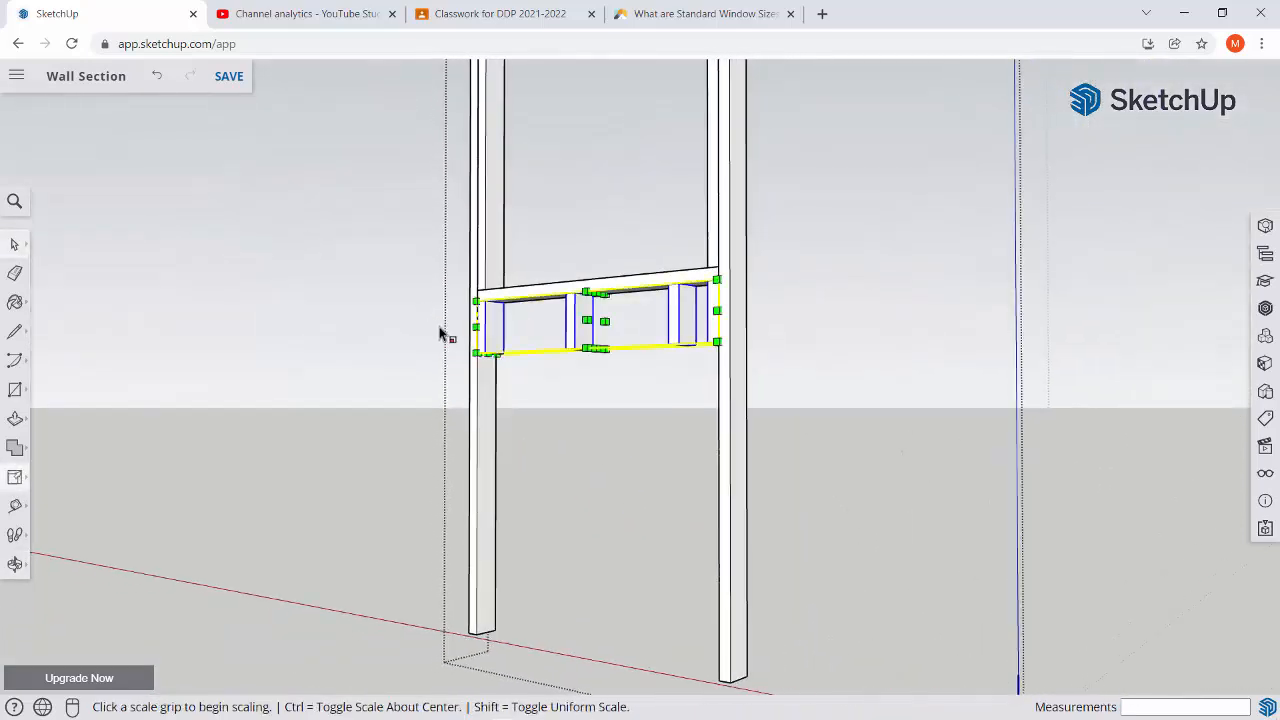
{"action": "scroll", "coordinate": [580, 362], "scroll_direction": "up", "scroll_amount": 10}
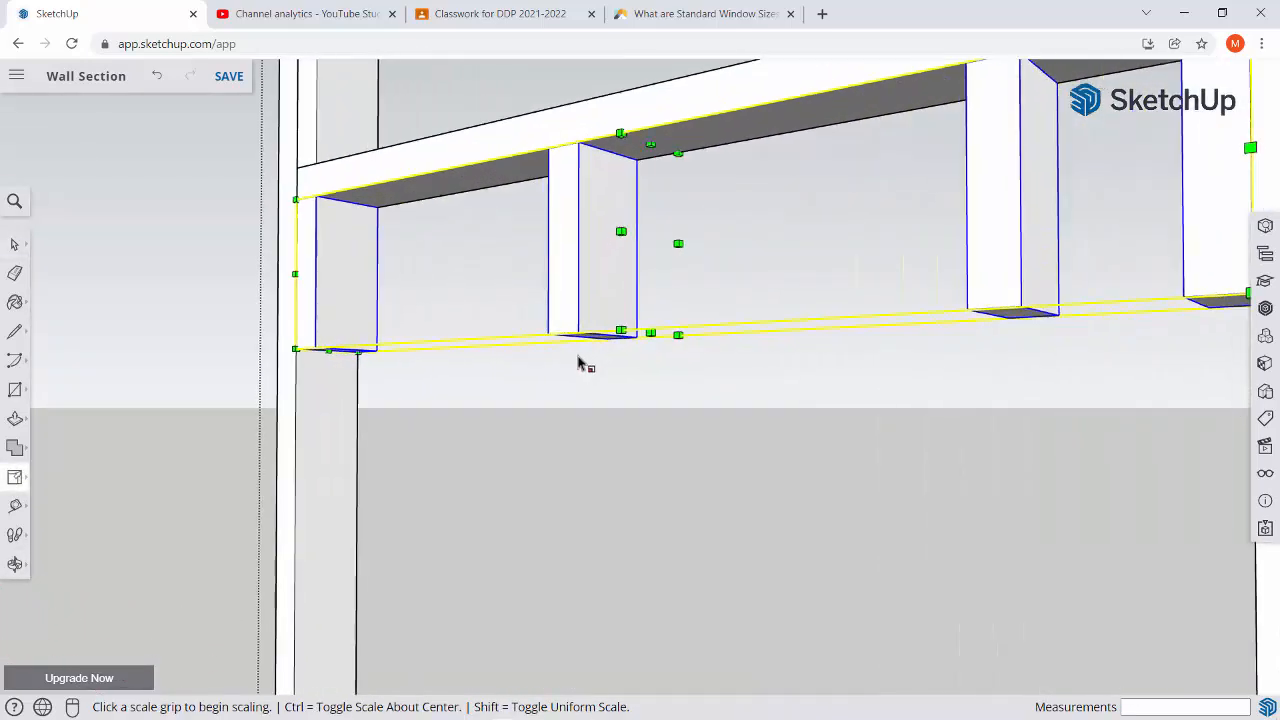
{"action": "scroll", "coordinate": [676, 324], "scroll_direction": "up", "scroll_amount": 1}
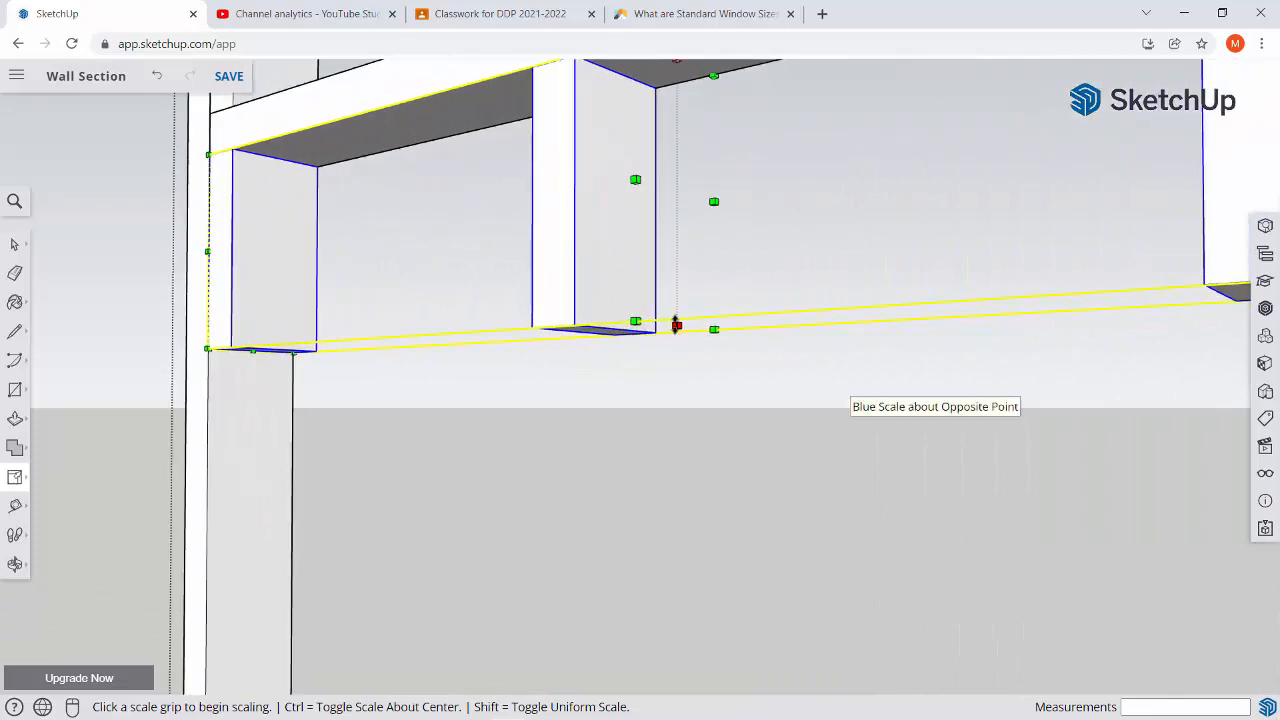
{"action": "left_click", "coordinate": [676, 324]}
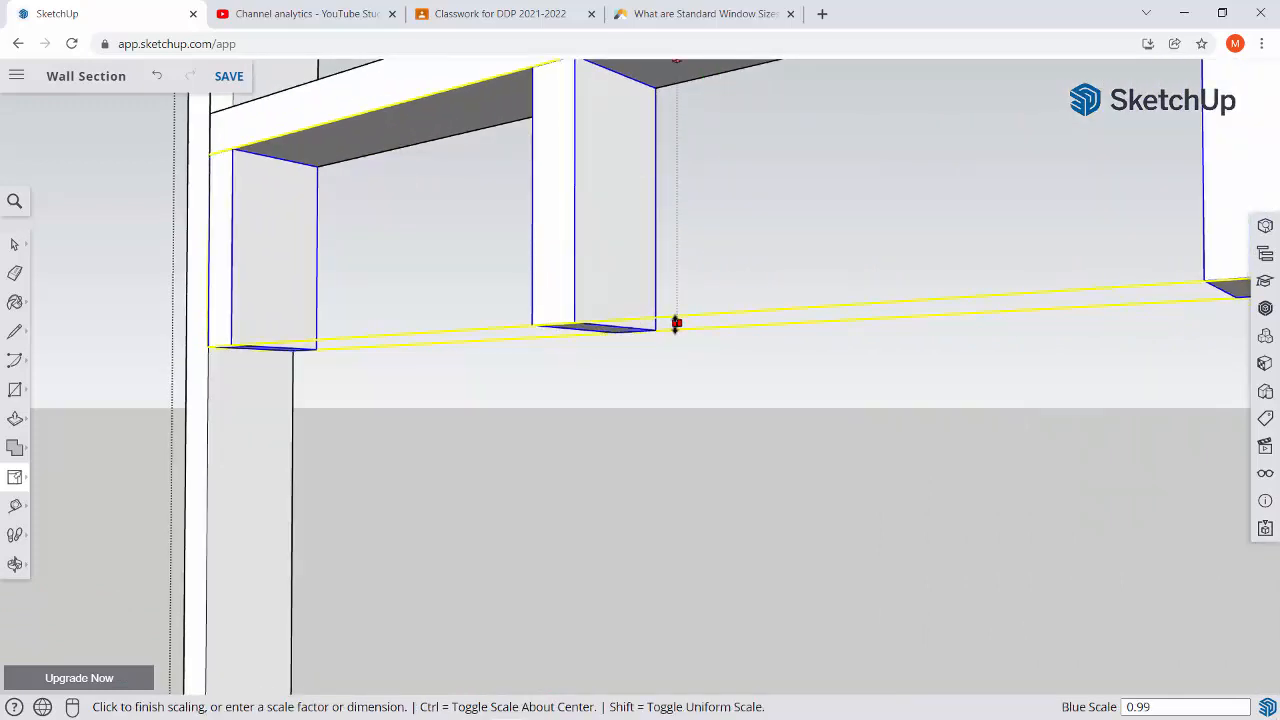
{"action": "scroll", "coordinate": [675, 330], "scroll_direction": "down", "scroll_amount": 10}
{"action": "scroll", "coordinate": [673, 340], "scroll_direction": "down", "scroll_amount": 3}
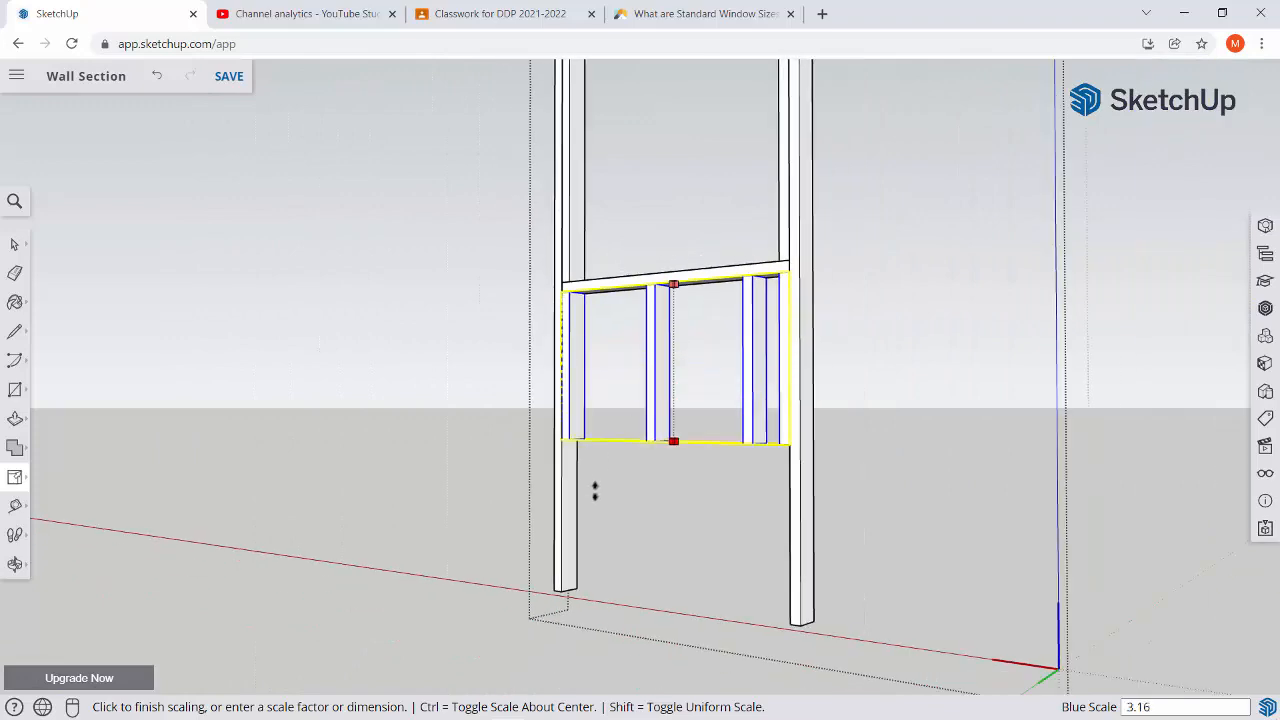
{"action": "scroll", "coordinate": [560, 592], "scroll_direction": "up", "scroll_amount": 8}
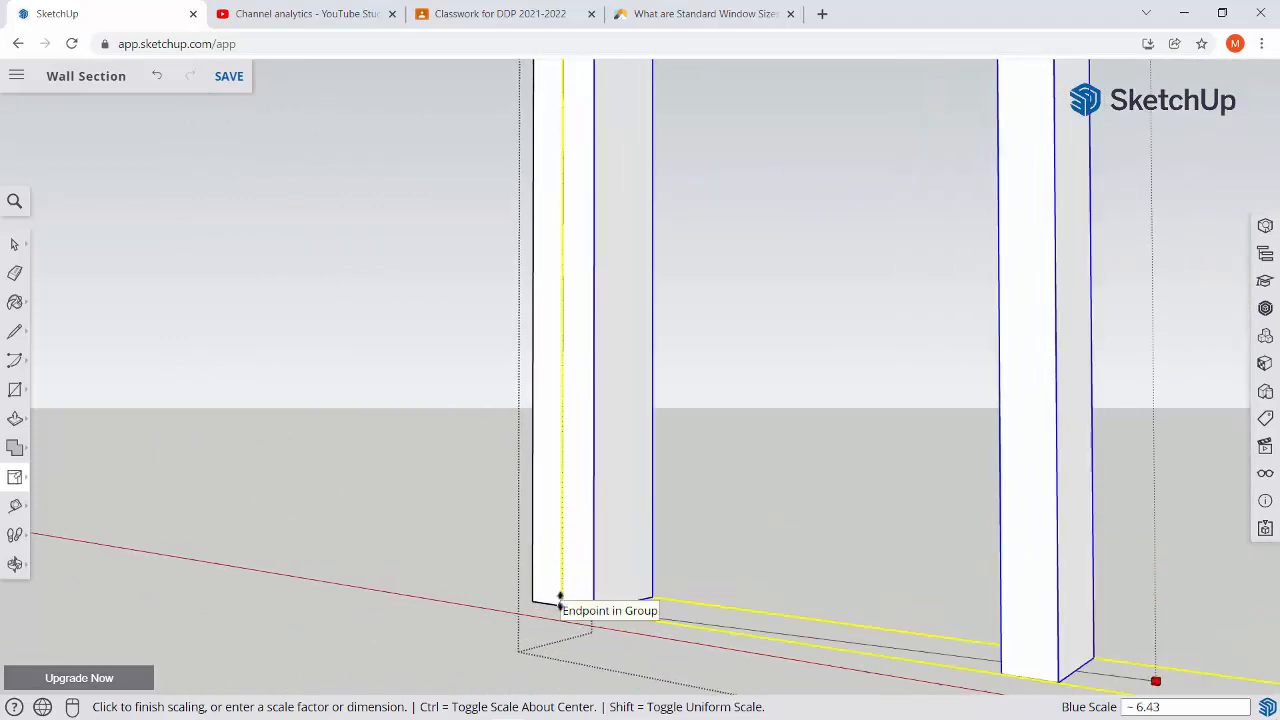
{"action": "left_click", "coordinate": [560, 597]}
{"action": "scroll", "coordinate": [556, 600], "scroll_direction": "down", "scroll_amount": 10}
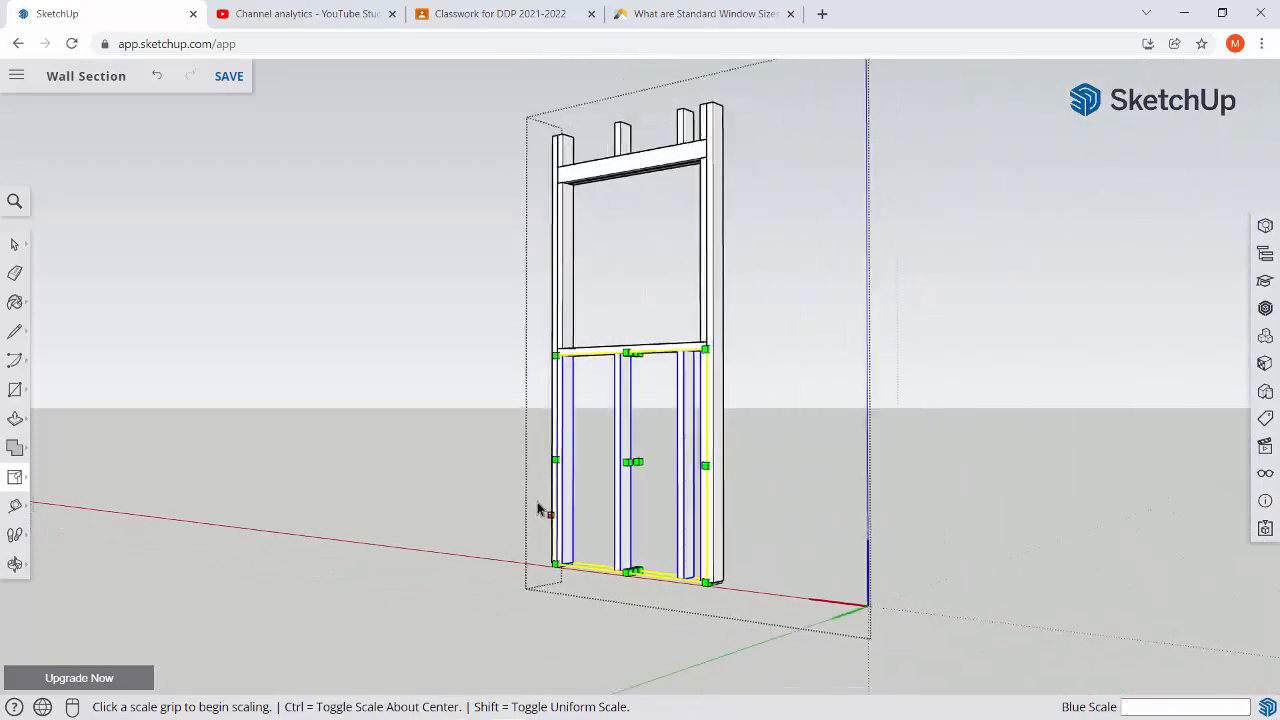
{"action": "scroll", "coordinate": [530, 506], "scroll_direction": "down", "scroll_amount": 4}
{"action": "key", "text": "space"}
Leave the window frame's editing context and save the model.
{"action": "left_click", "coordinate": [446, 468]}
{"action": "middle_click_drag", "start_coordinate": [446, 468], "coordinate": [859, 580]}
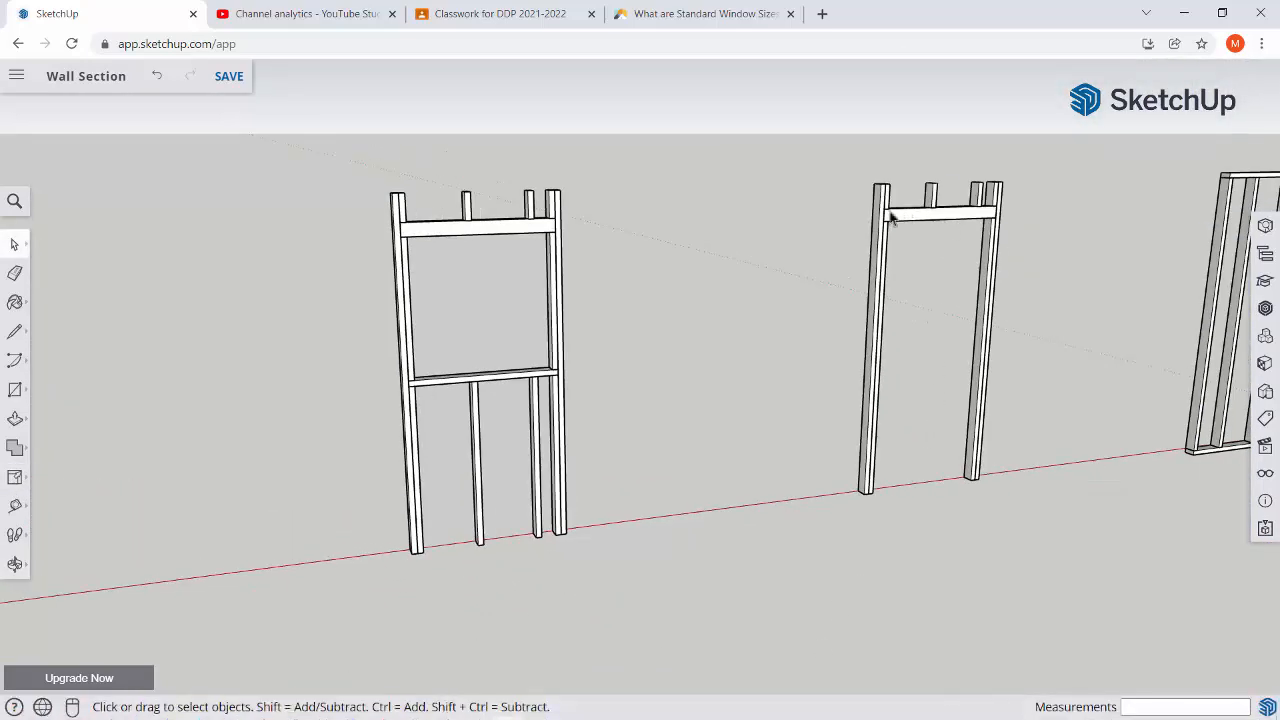
{"action": "scroll", "coordinate": [874, 253], "scroll_direction": "down", "scroll_amount": 2}
{"action": "middle_click_drag", "start_coordinate": [874, 253], "coordinate": [454, 321]}
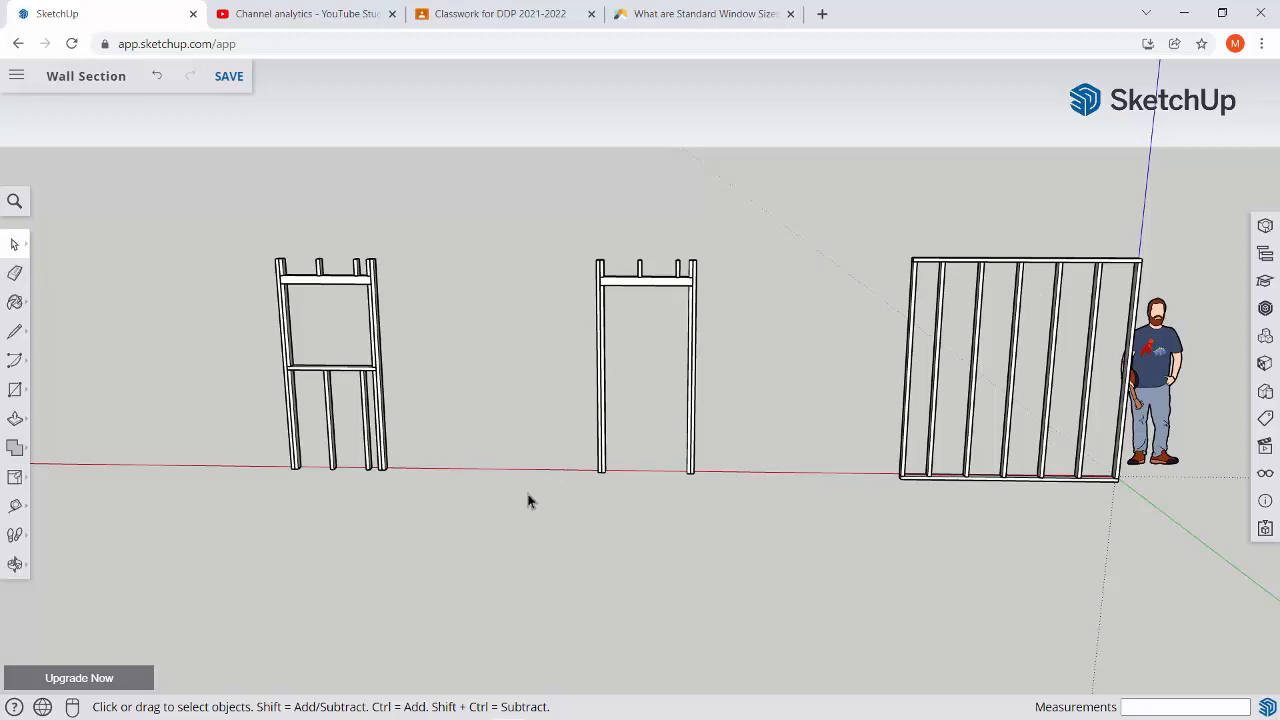
{"action": "left_click", "coordinate": [229, 78]}
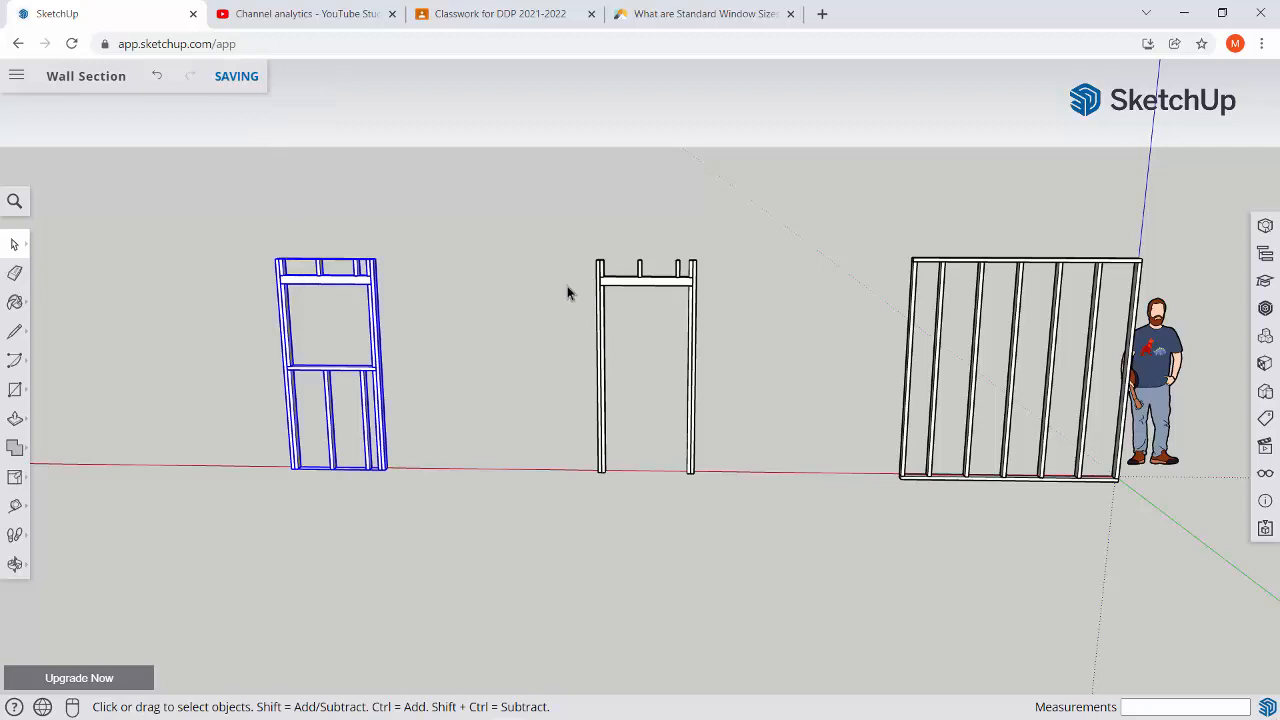
{"action": "left_click", "coordinate": [632, 288]}
{"action": "left_click", "coordinate": [955, 266]}
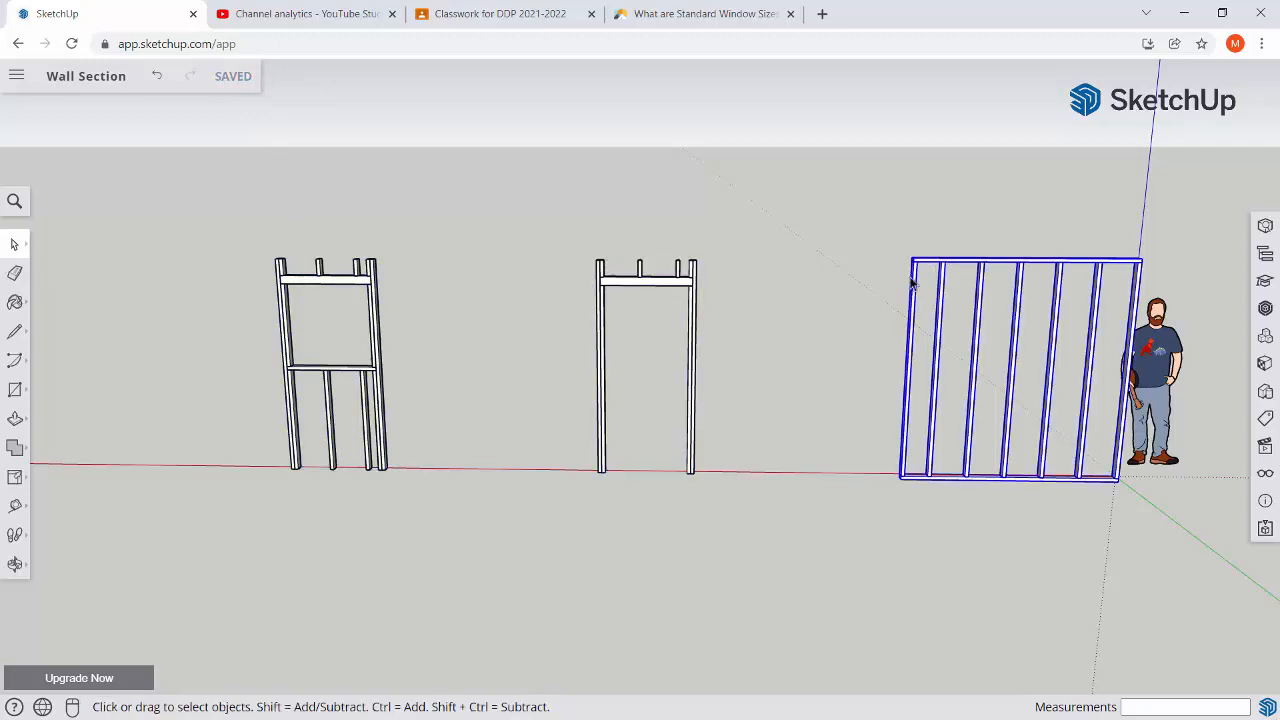